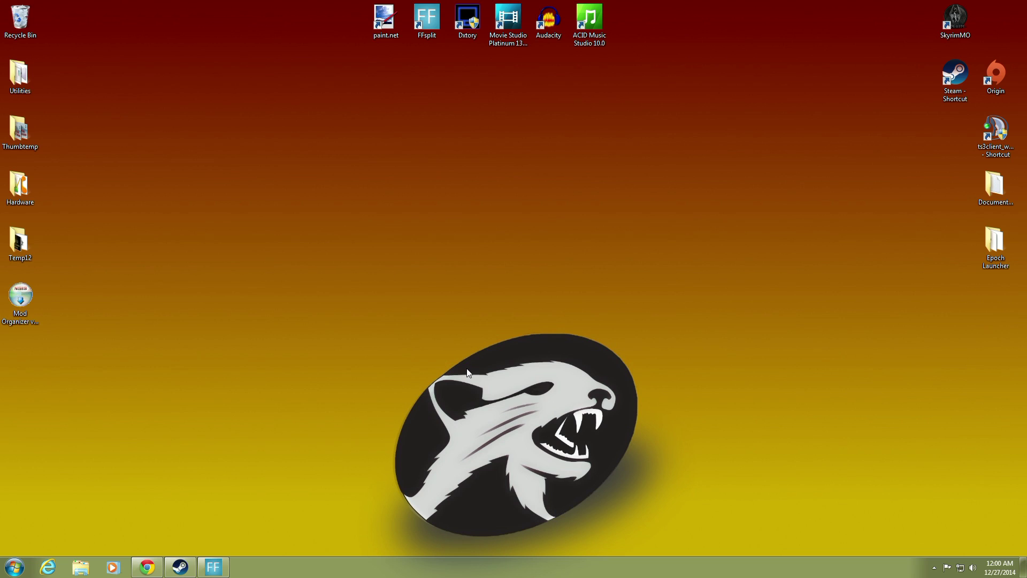
# Restore the Steam window from the taskbar to show the Fallout: New Vegas library page.
pyautogui.click(180, 567)
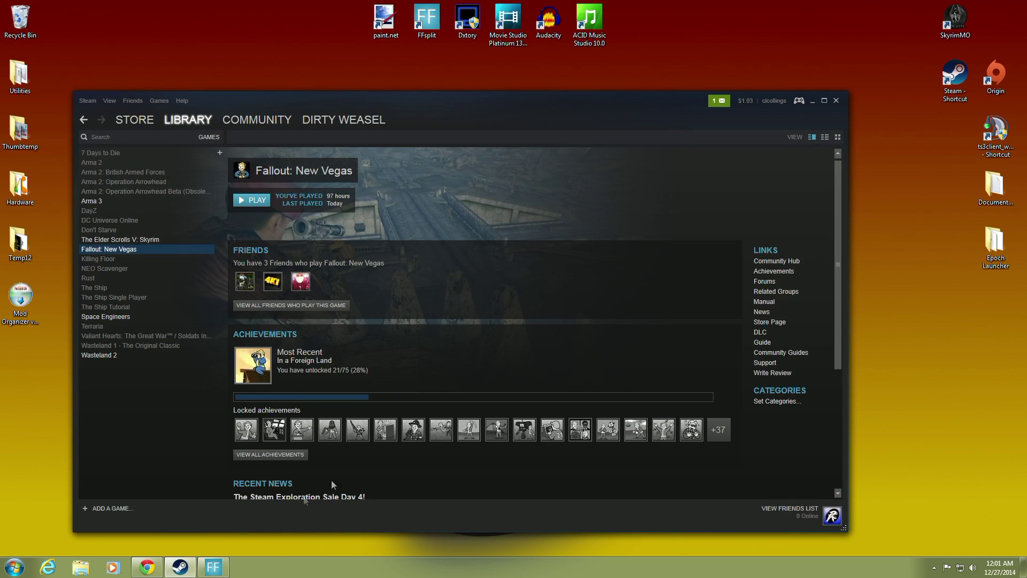
# Check Fallout: New Vegas's Local Files properties, close them, and nudge the Steam window right.
pyautogui.rightClick(135, 250)
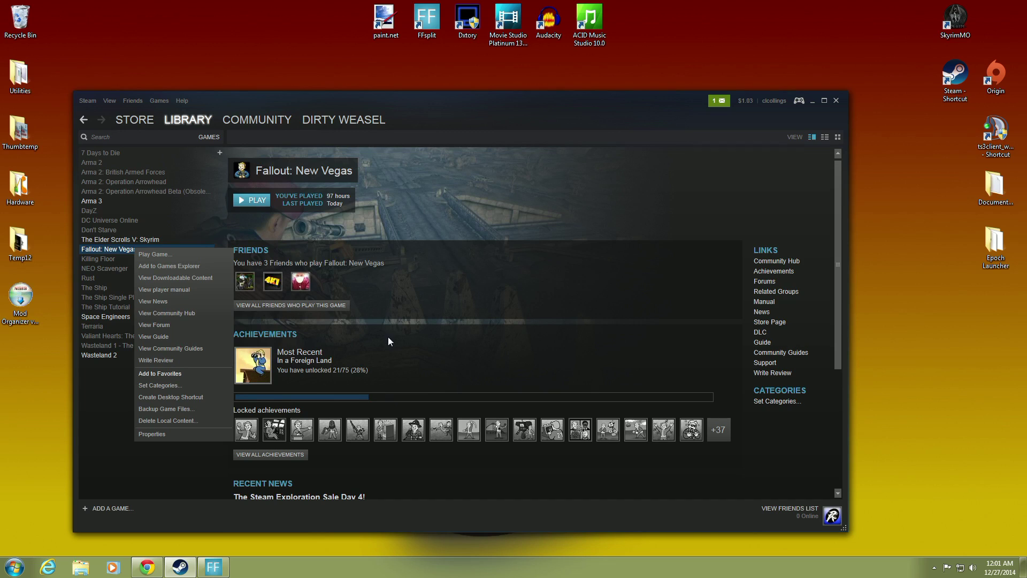
pyautogui.click(149, 433)
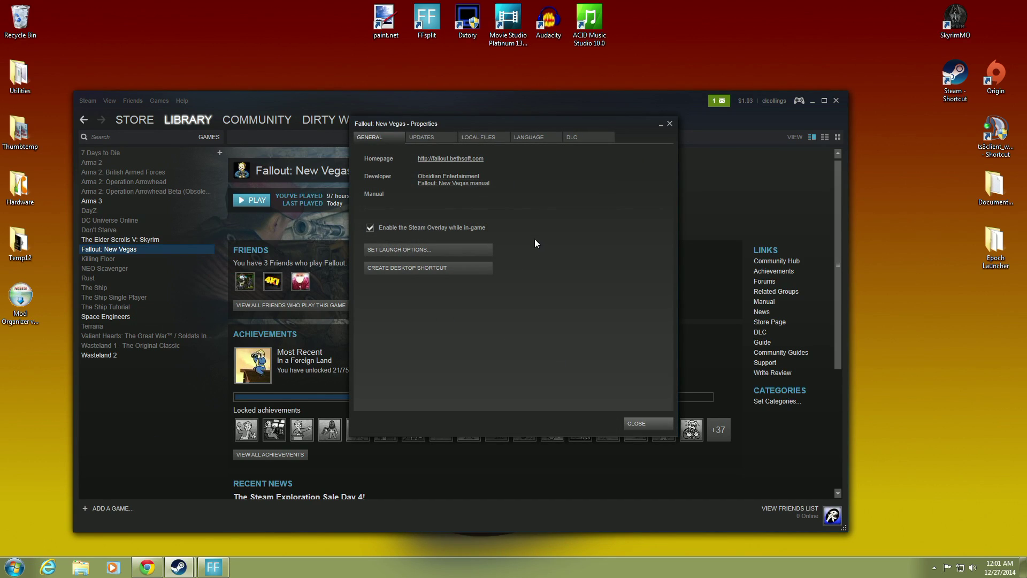
pyautogui.click(477, 138)
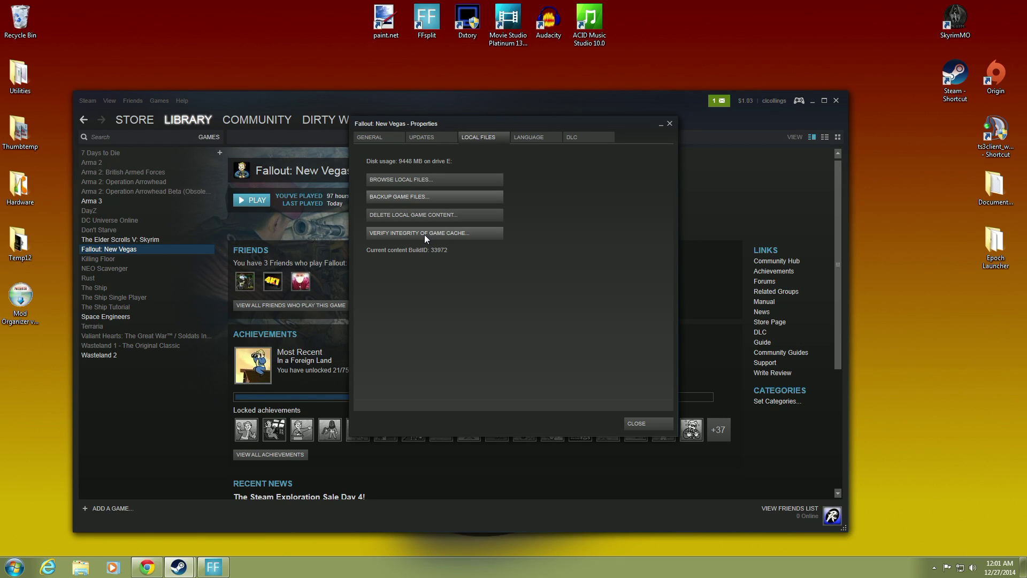
pyautogui.click(628, 420)
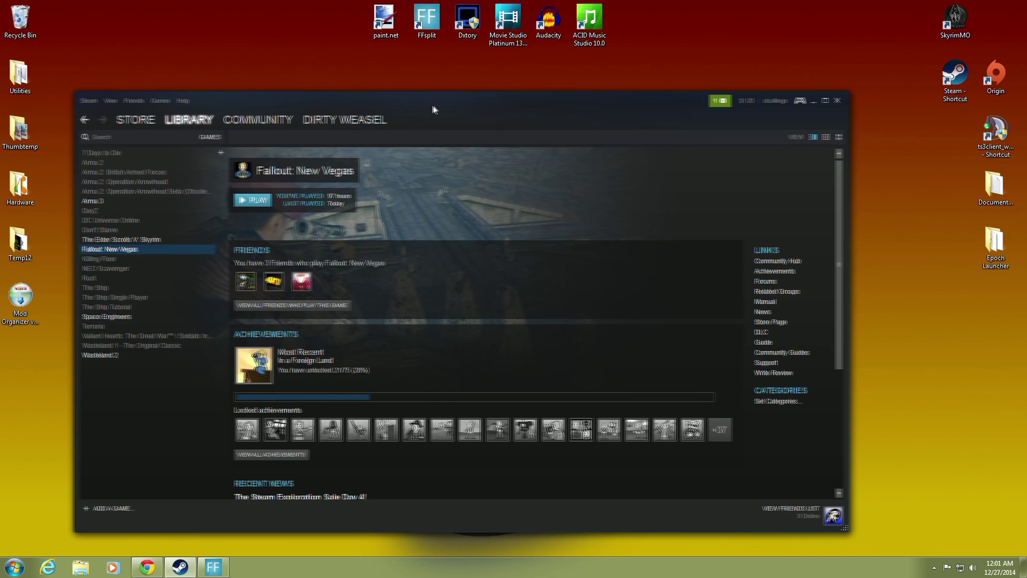
pyautogui.moveTo(423, 116); pyautogui.dragTo(484, 111)
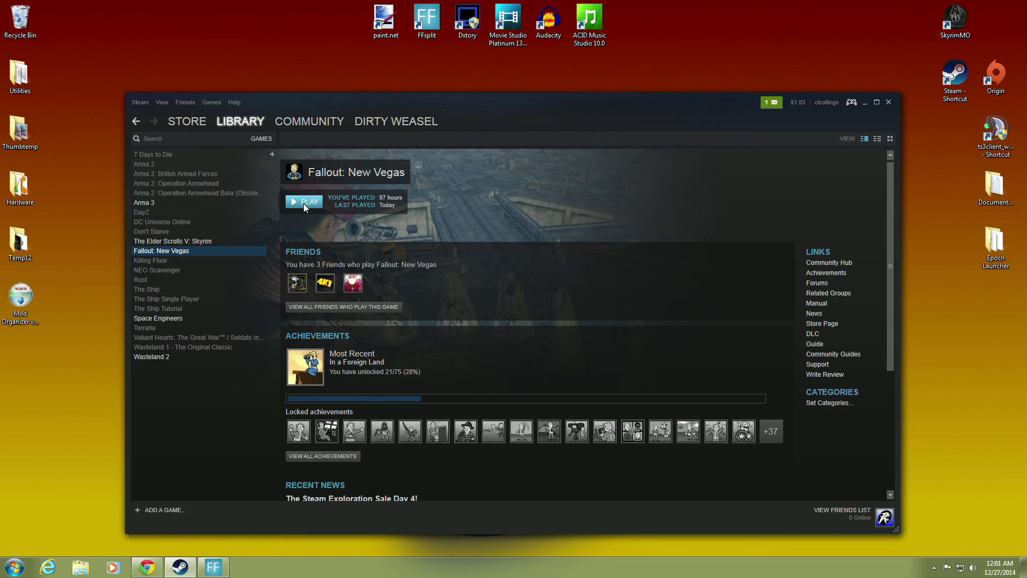
pyautogui.click(80, 567)
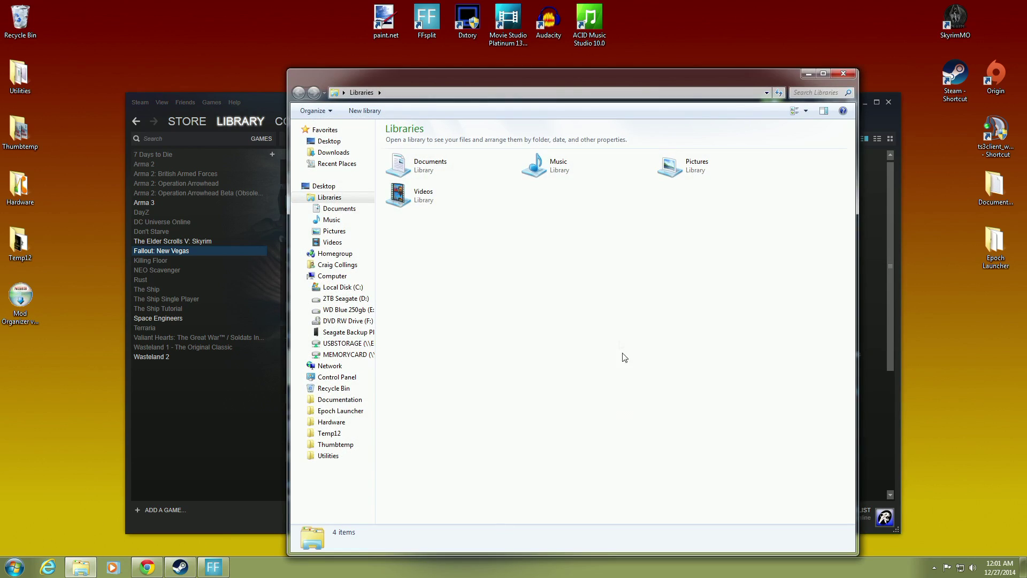
pyautogui.click(350, 310)
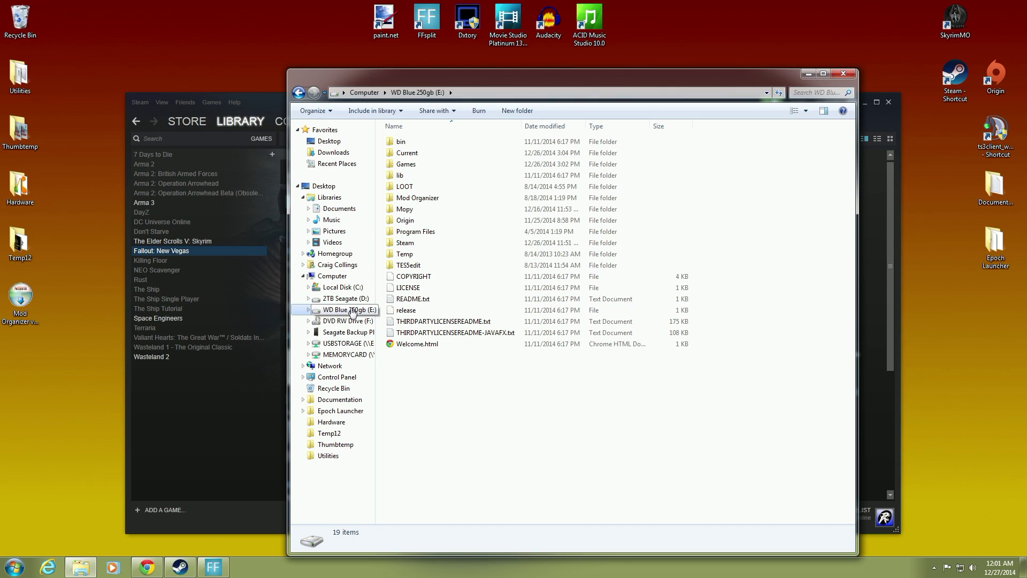
pyautogui.doubleClick(470, 246)
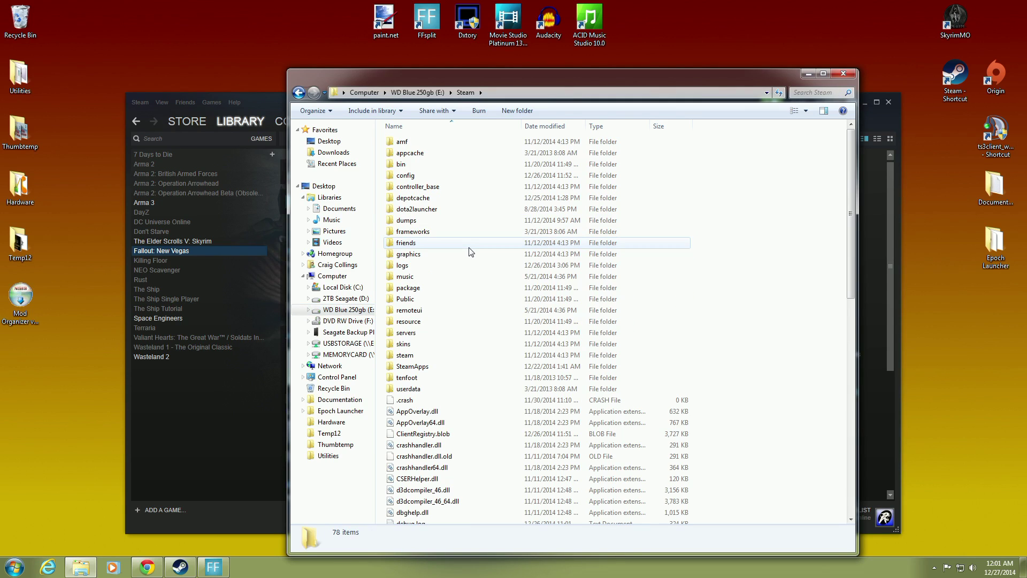
pyautogui.doubleClick(461, 365)
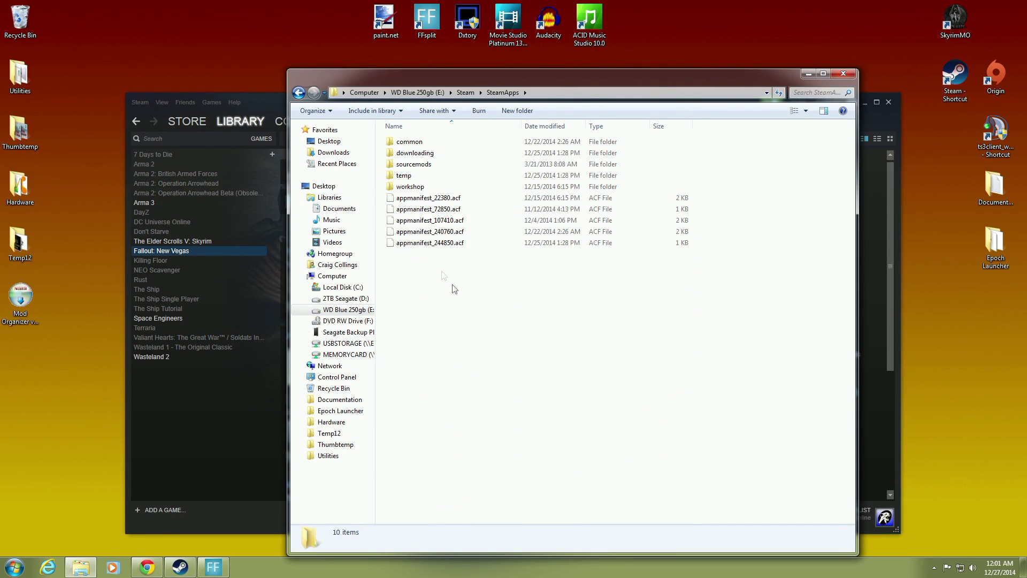
pyautogui.doubleClick(436, 142)
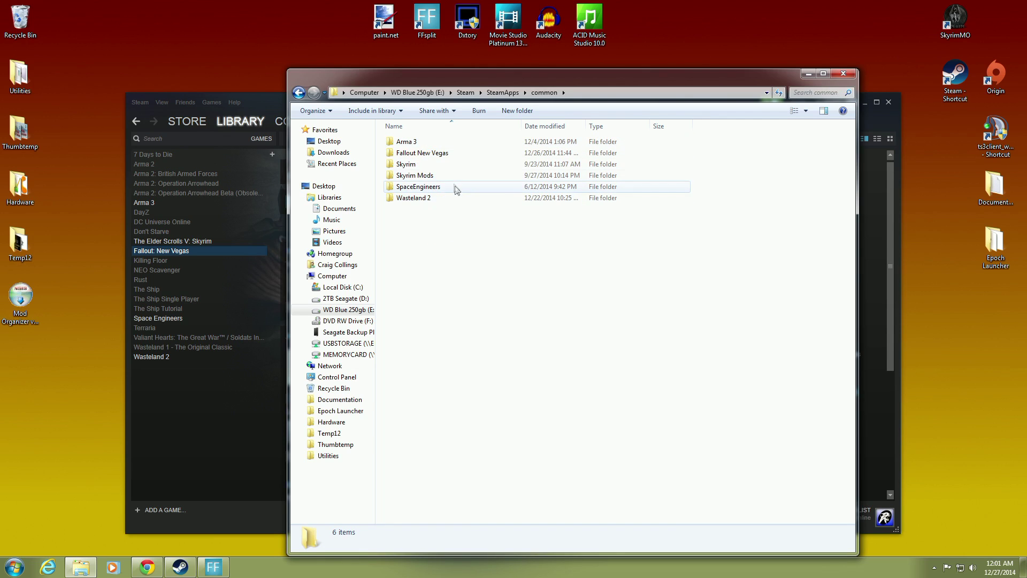
pyautogui.doubleClick(449, 154)
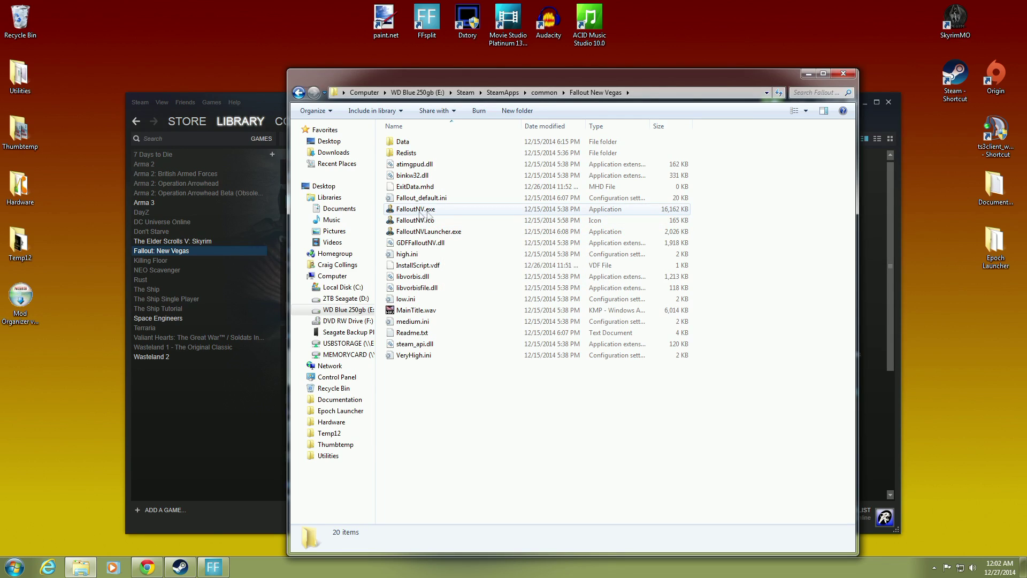
pyautogui.moveTo(433, 214)
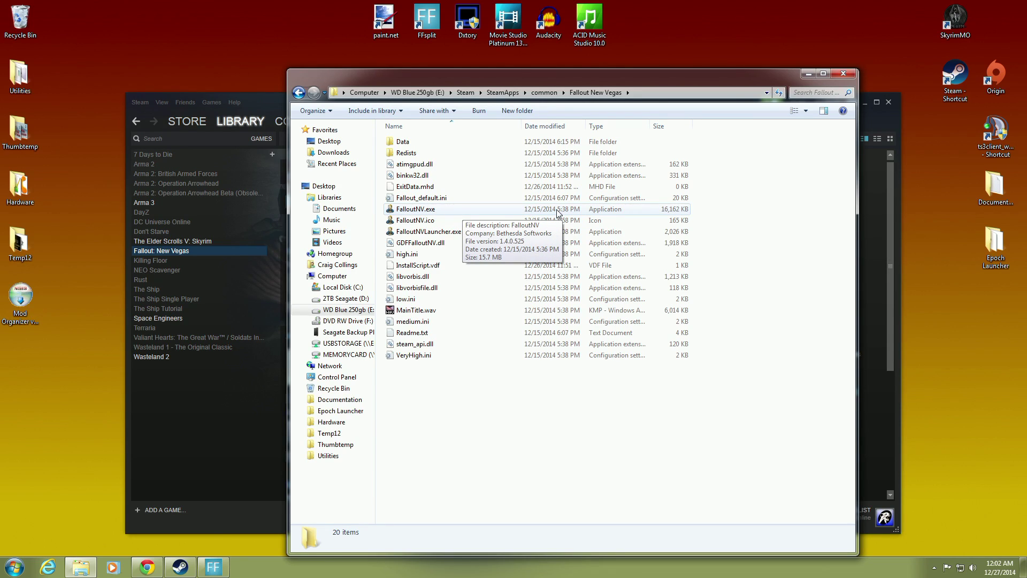
pyautogui.click(833, 72)
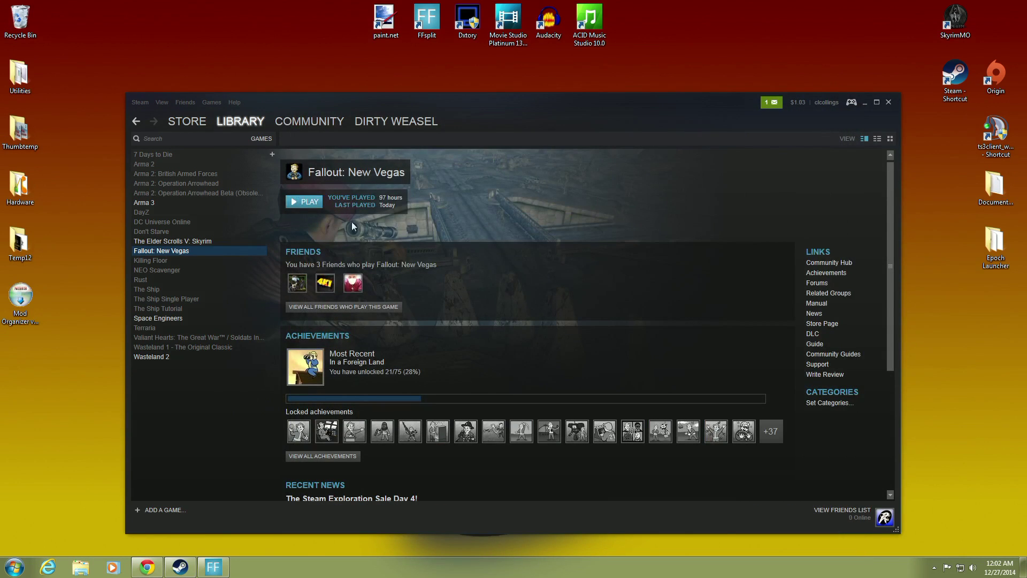
# Launch the New Vegas launcher and open its Options and Advanced graphics settings.
pyautogui.click(316, 204)
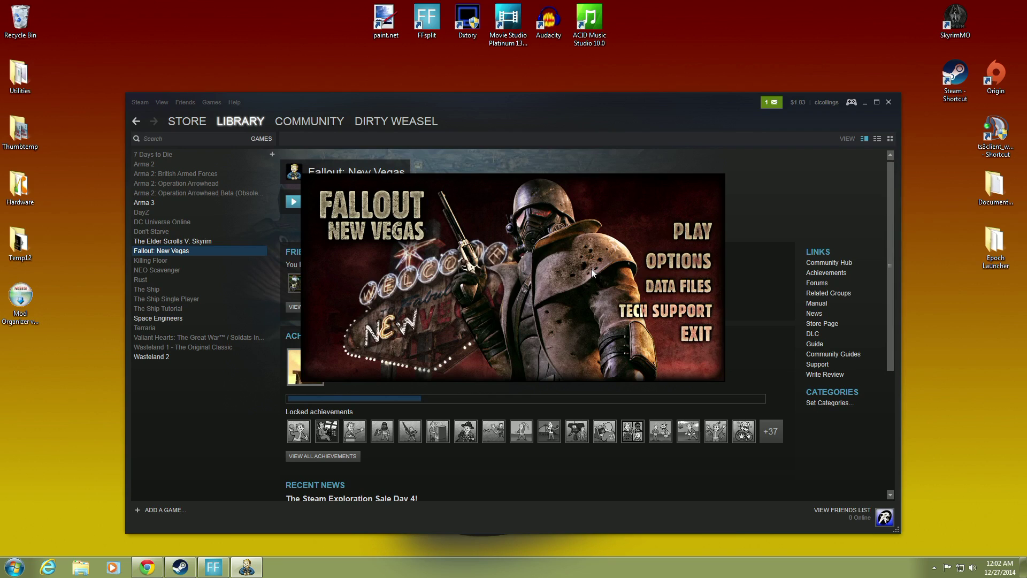
pyautogui.click(650, 264)
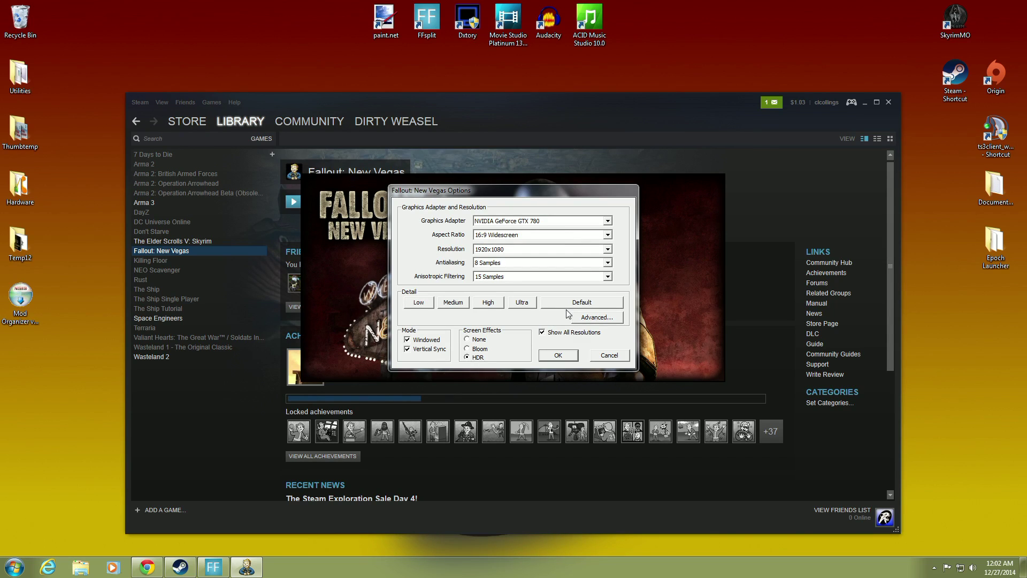
pyautogui.click(597, 317)
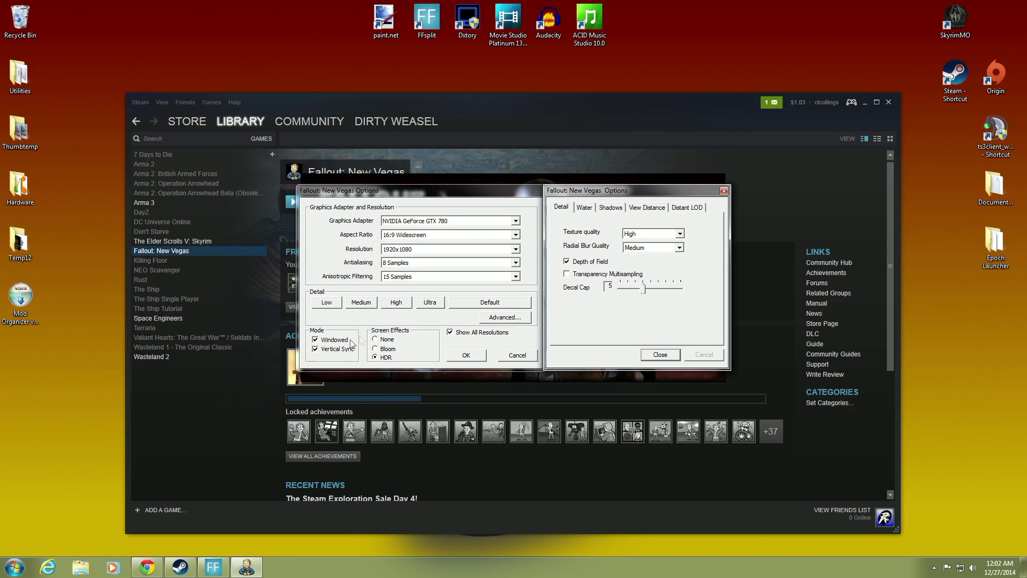
# Open and close GameCompanion from the tray, then exit Advanced and cancel Options unchanged.
pyautogui.click(939, 569)
pyautogui.click(943, 497)
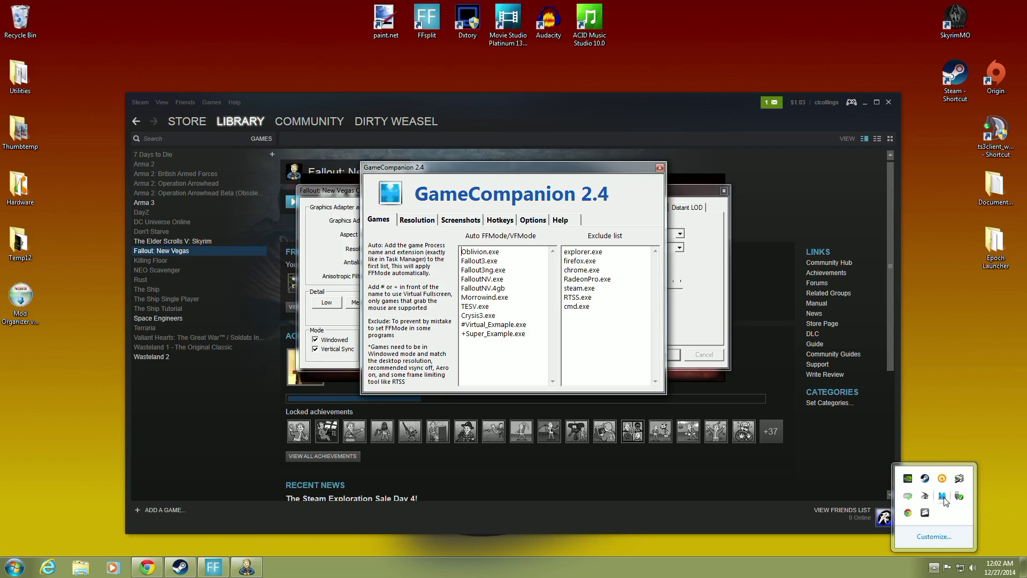
pyautogui.click(659, 169)
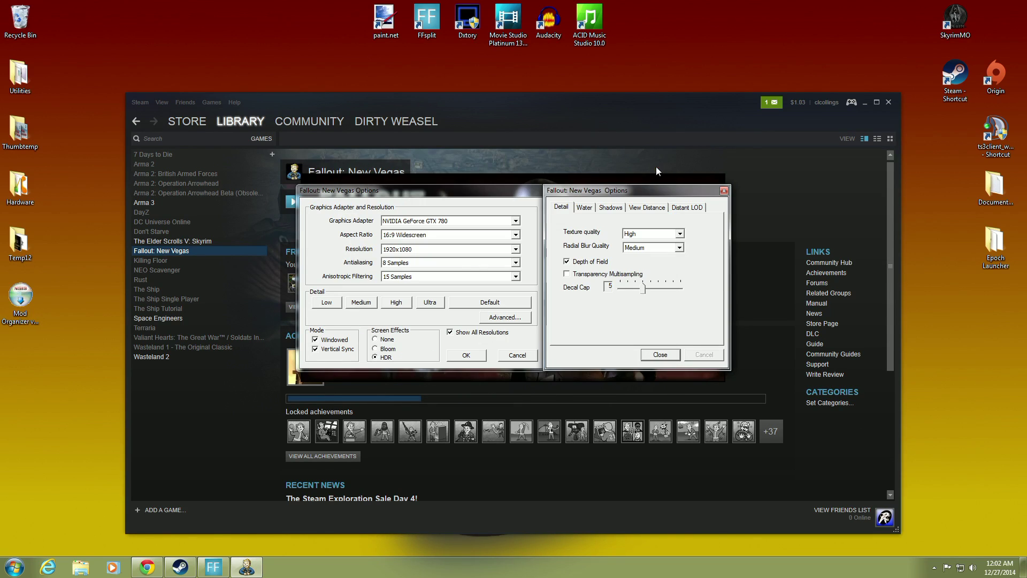
pyautogui.click(658, 356)
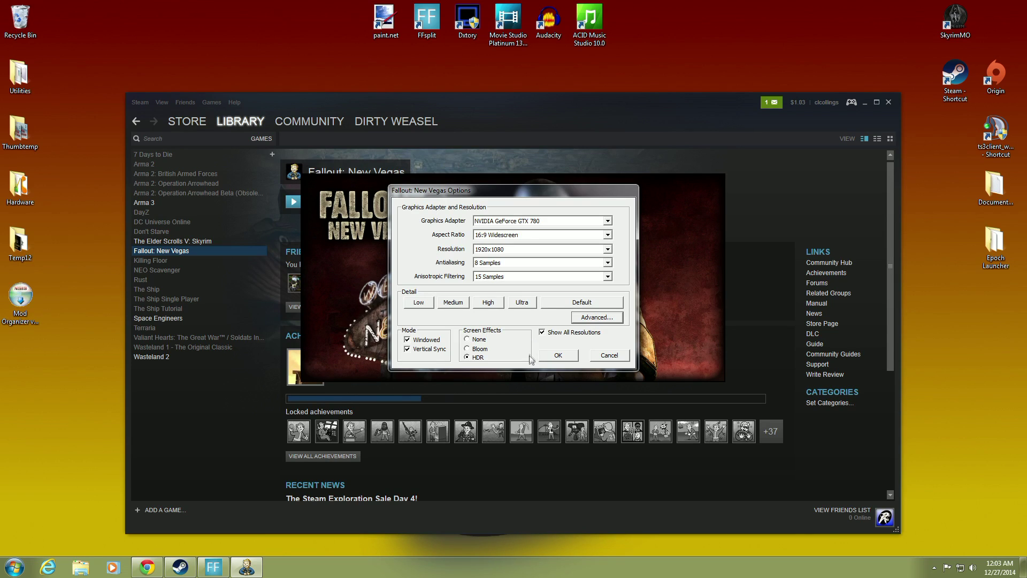
pyautogui.click(598, 358)
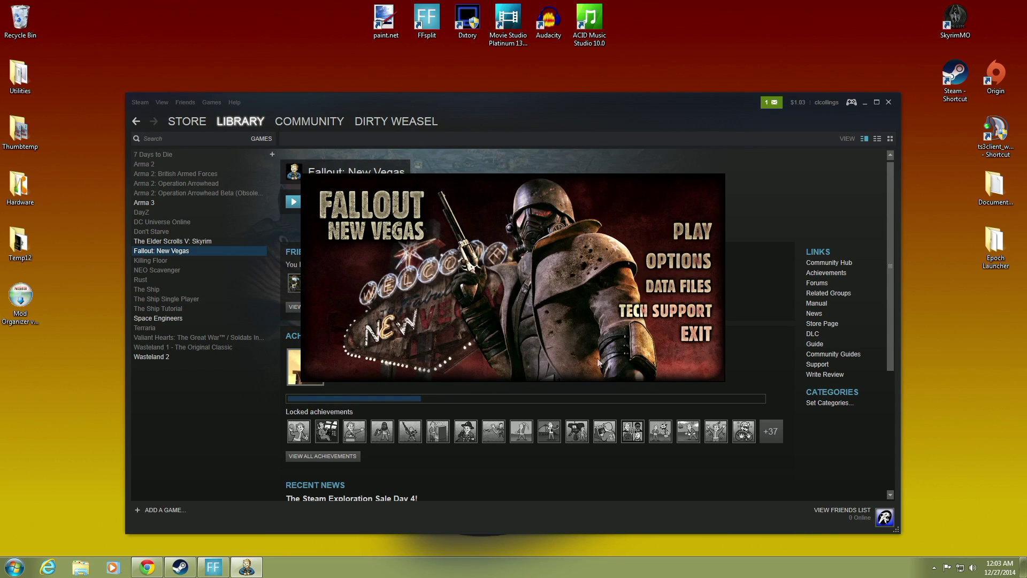
# Start Fallout: New Vegas from the launcher and quit it at the main menu.
pyautogui.click(684, 230)
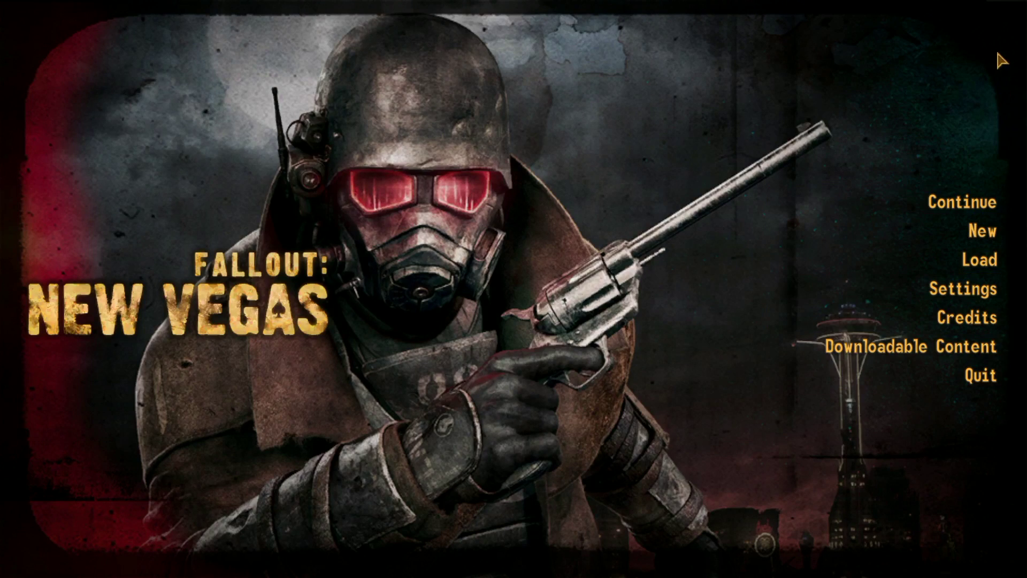
pyautogui.click(977, 375)
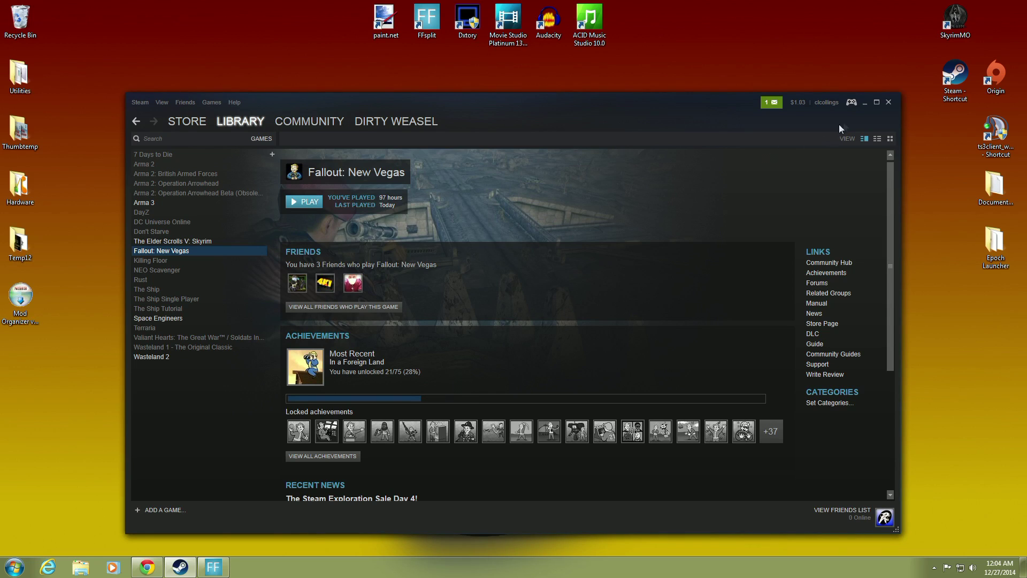
# Move the Mod Organizer installer icon to the desktop centre, keeping Steam minimized.
pyautogui.click(864, 102)
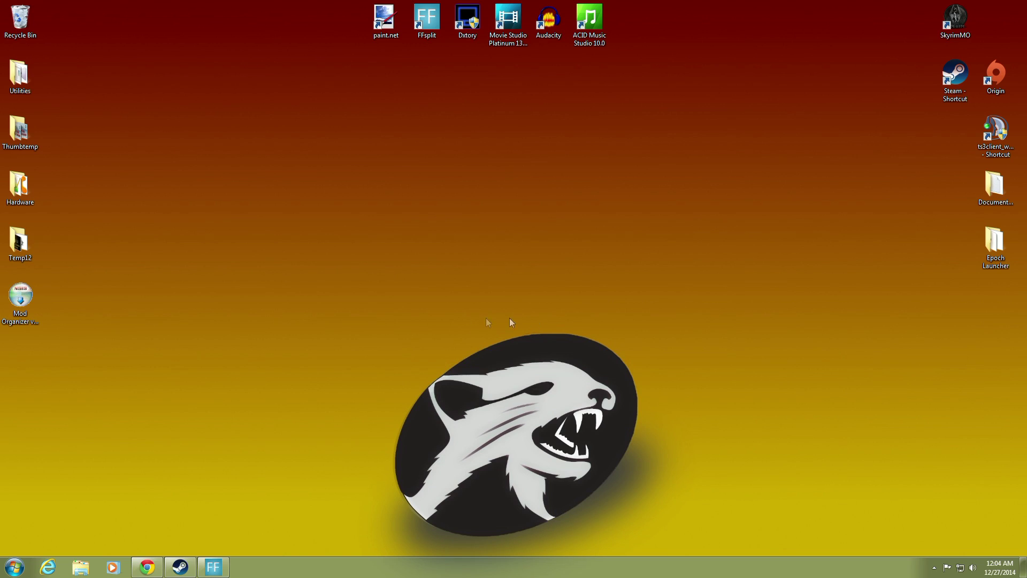
pyautogui.moveTo(21, 297); pyautogui.dragTo(508, 236)
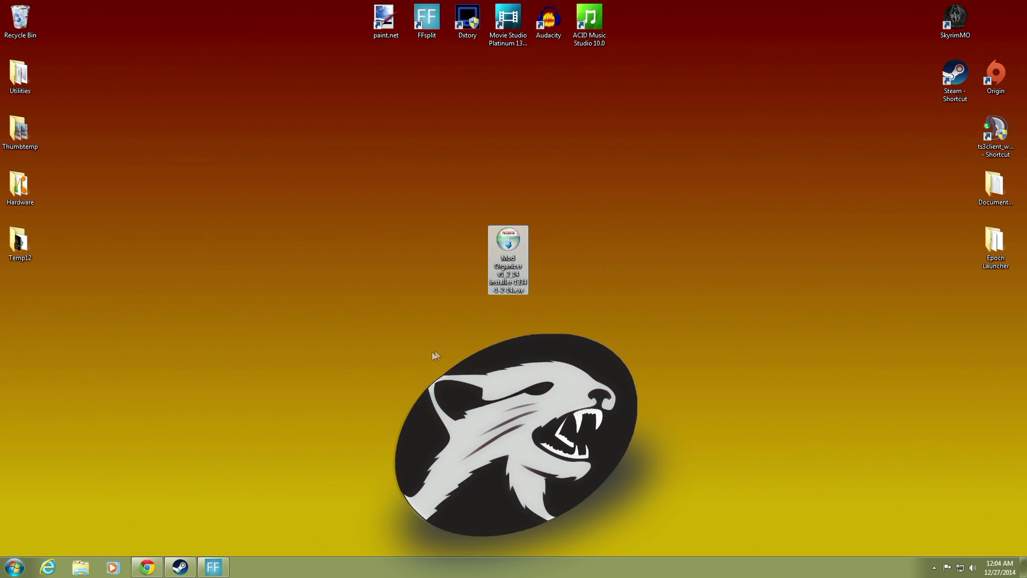
pyautogui.click(182, 568)
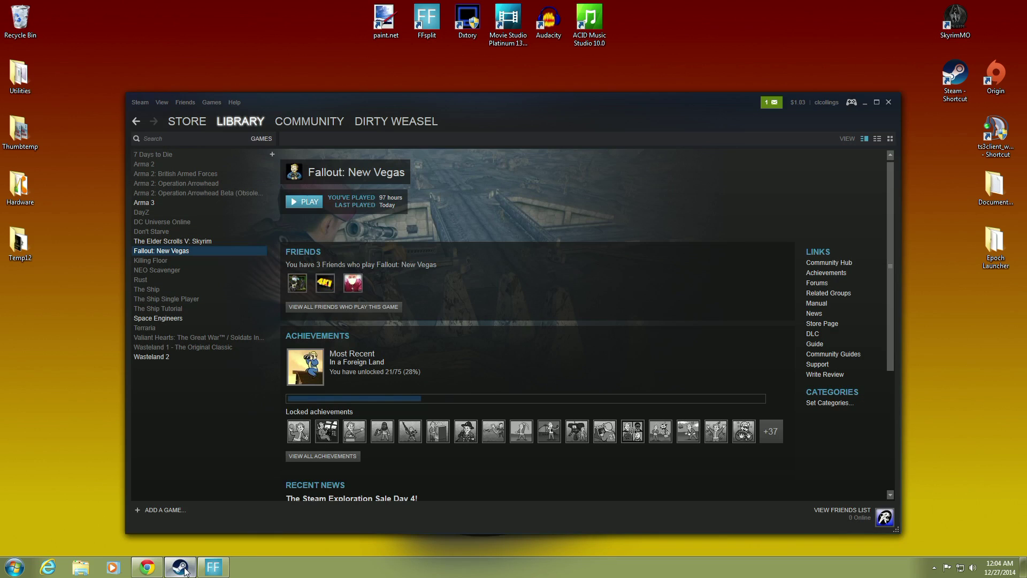
pyautogui.click(865, 104)
# Read through the Nexus Mods Mod Organizer description and its Files list, then minimize Chrome.
pyautogui.click(147, 570)
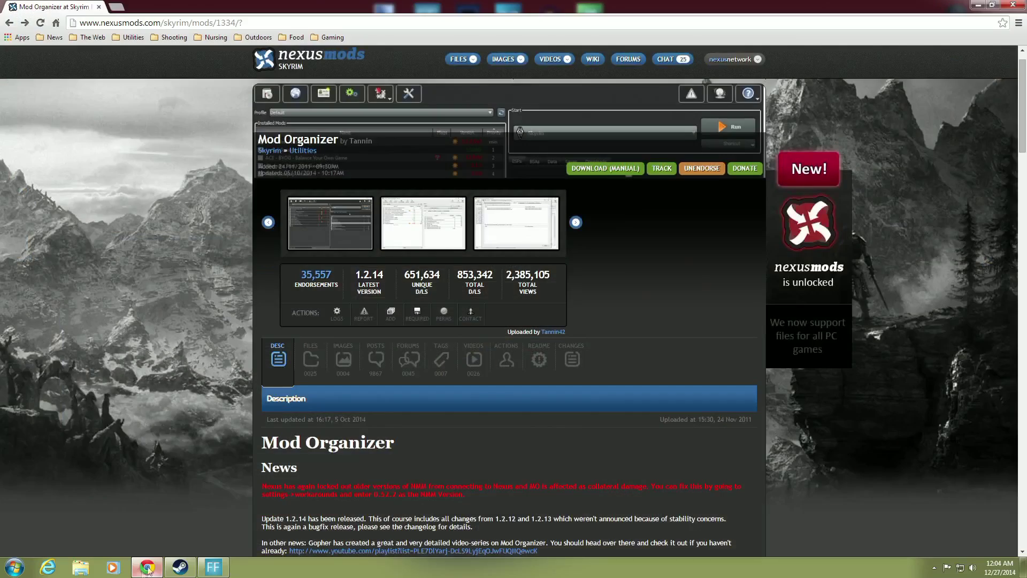
pyautogui.scroll(1, 227, 241)
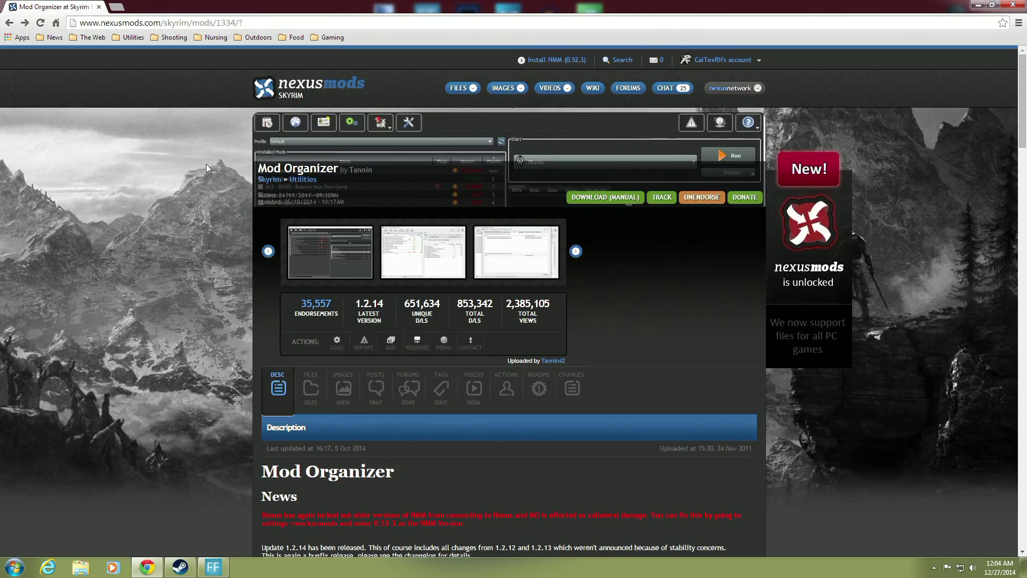
pyautogui.scroll(-1, 220, 216)
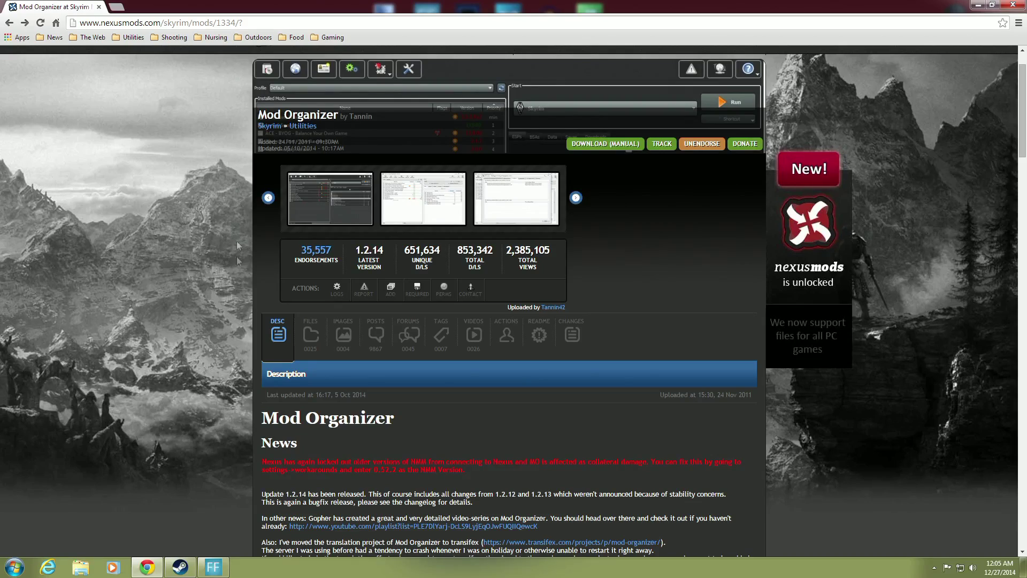
pyautogui.scroll(-12, 236, 393)
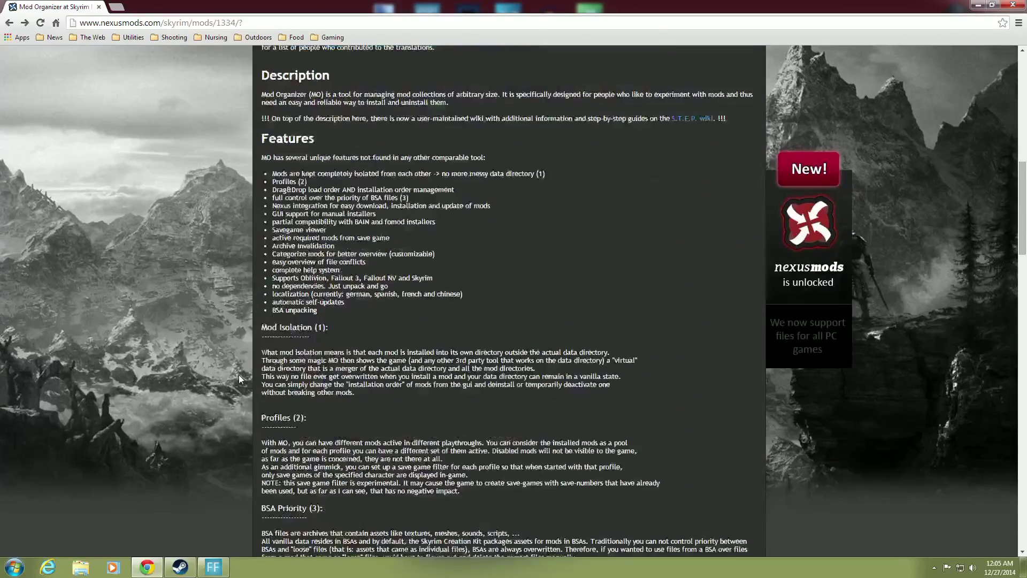
pyautogui.scroll(-15, 239, 379)
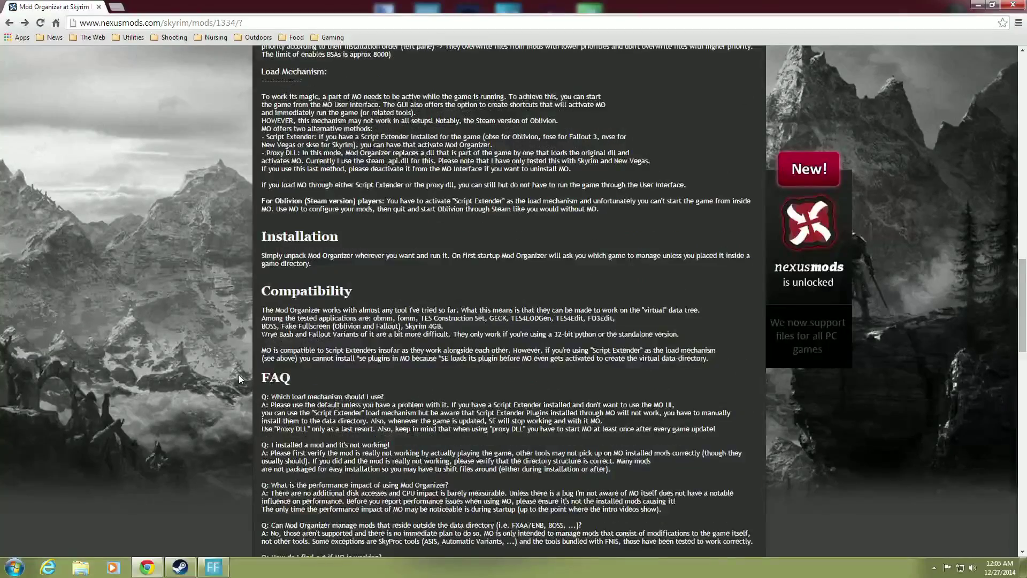
pyautogui.scroll(20, 238, 374)
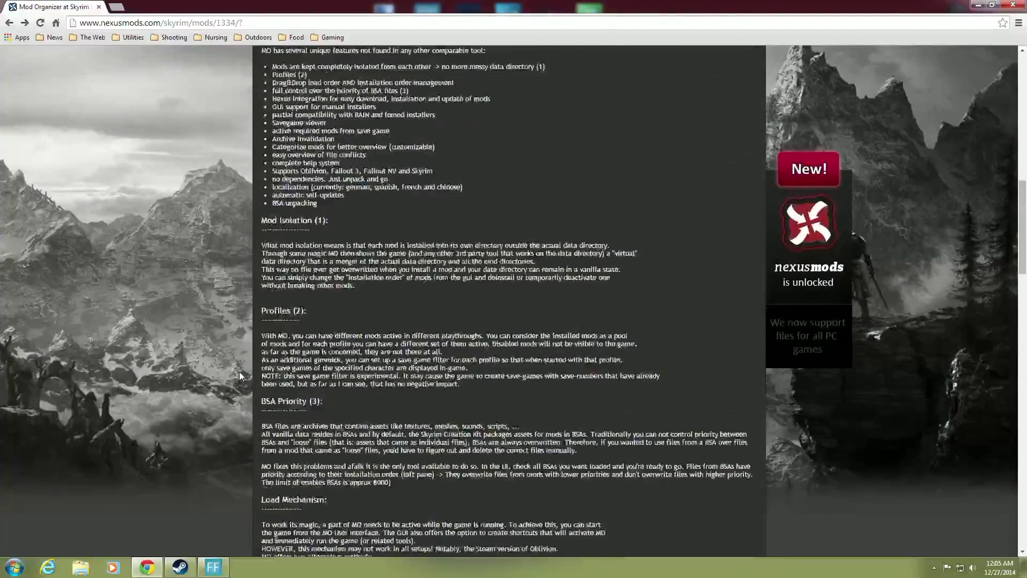
pyautogui.scroll(5, 240, 369)
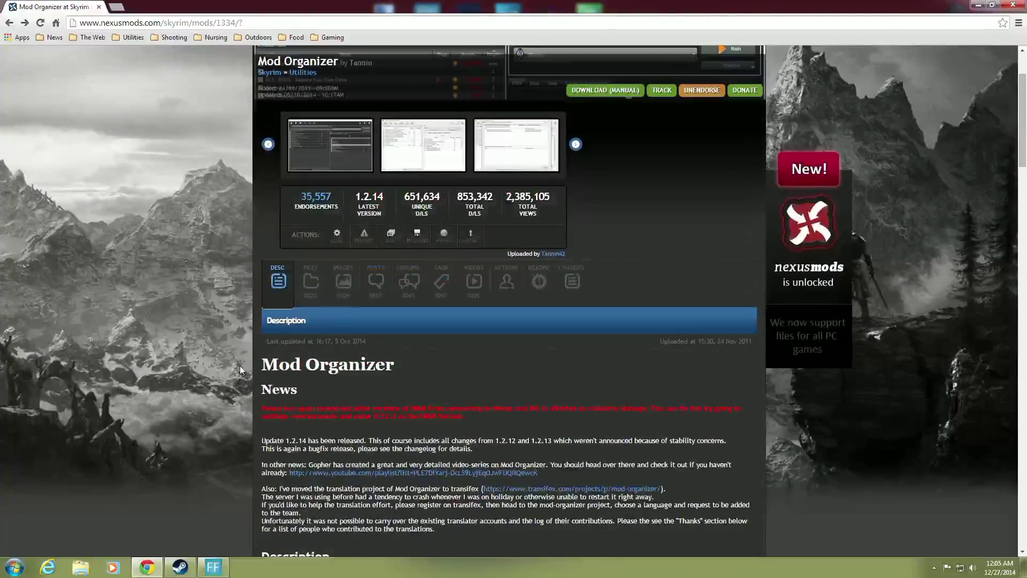
pyautogui.click(311, 298)
pyautogui.scroll(-3, 211, 296)
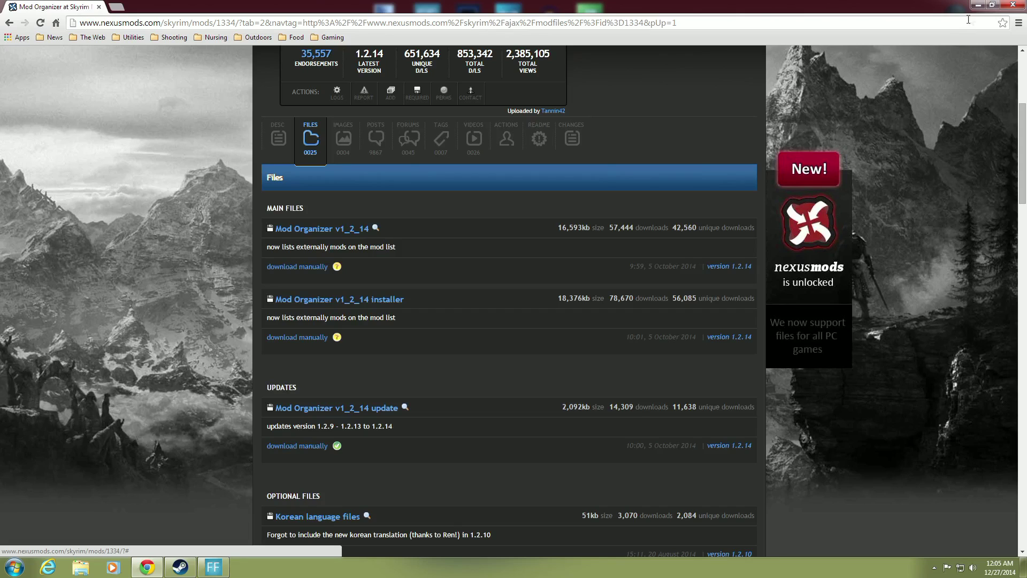
pyautogui.click(978, 5)
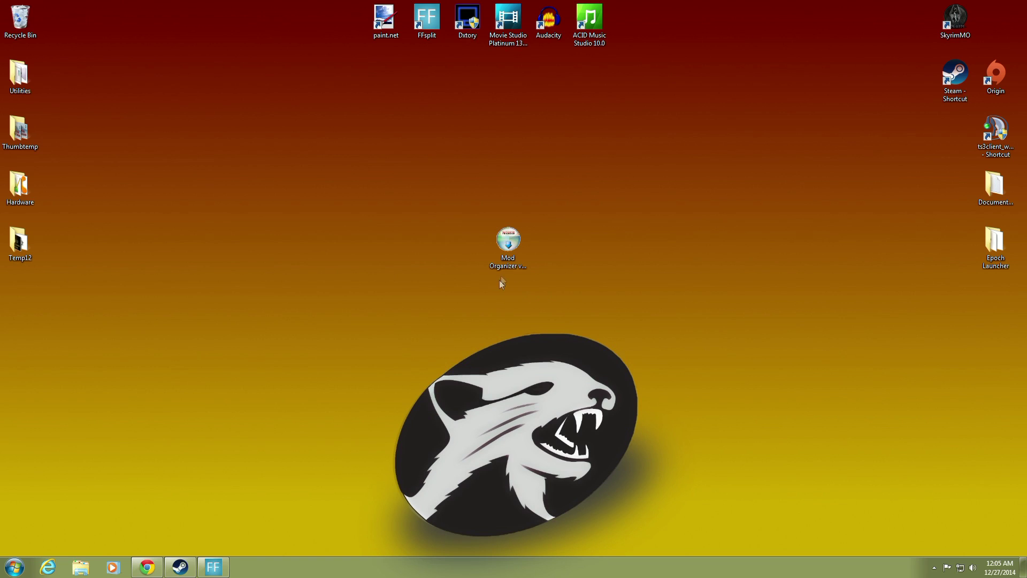
# Run the Mod Organizer installer, allow it, and accept the licence agreement.
pyautogui.doubleClick(509, 251)
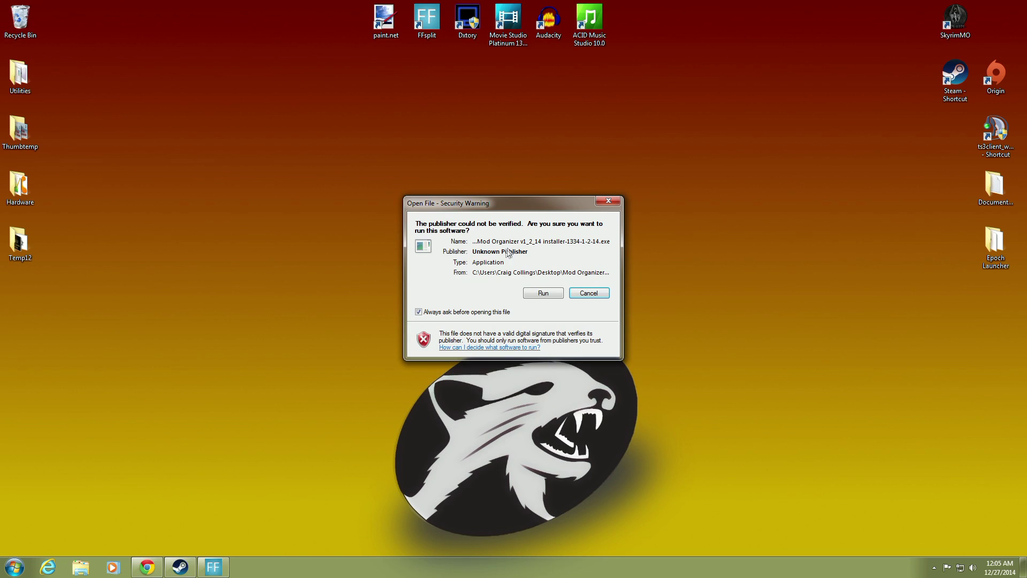
pyautogui.click(538, 293)
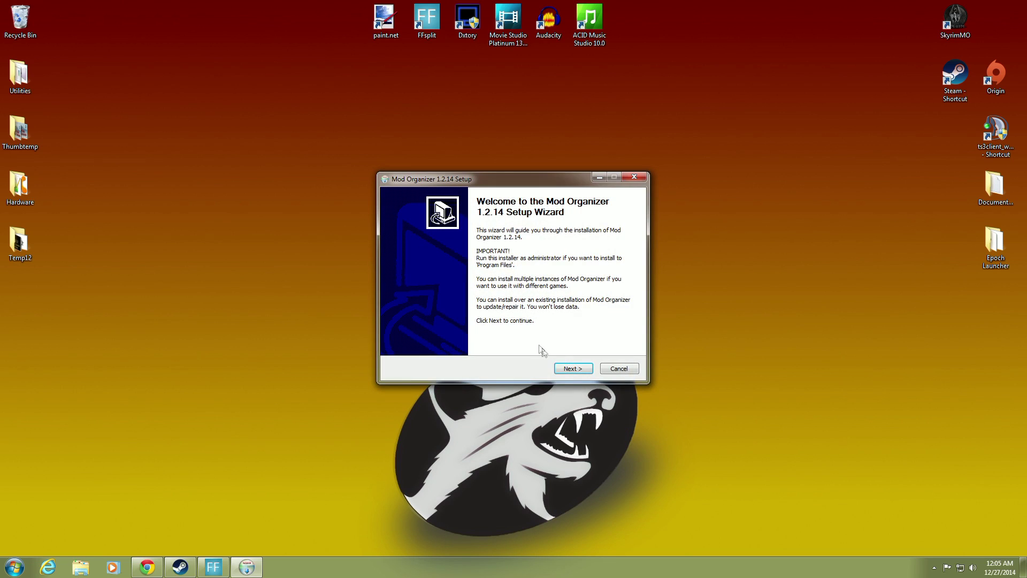
pyautogui.click(566, 369)
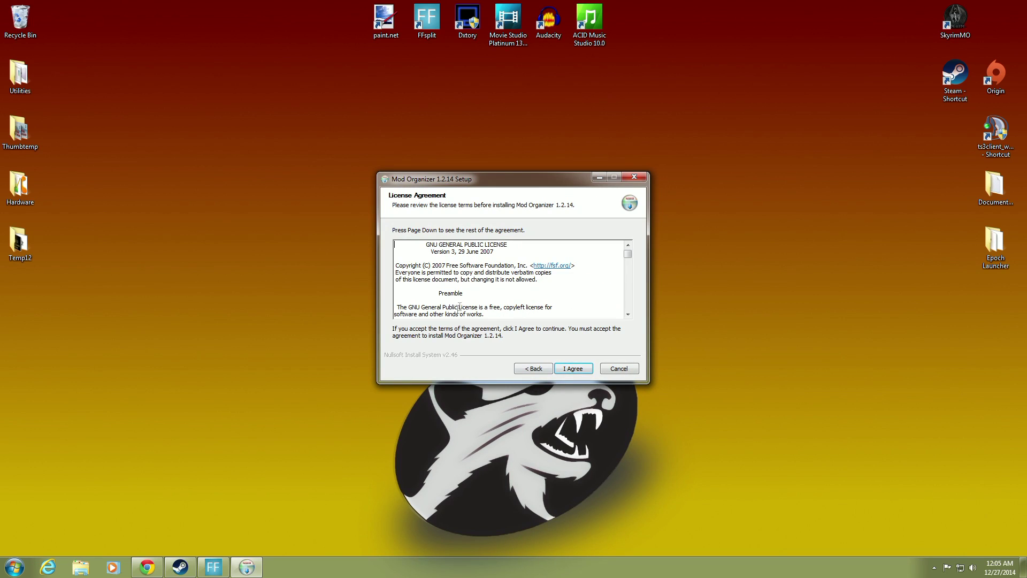
pyautogui.moveTo(628, 256)
pyautogui.mouseDown()
pyautogui.moveTo(624, 304)
pyautogui.moveTo(626, 253)
pyautogui.mouseUp()
pyautogui.click(566, 369)
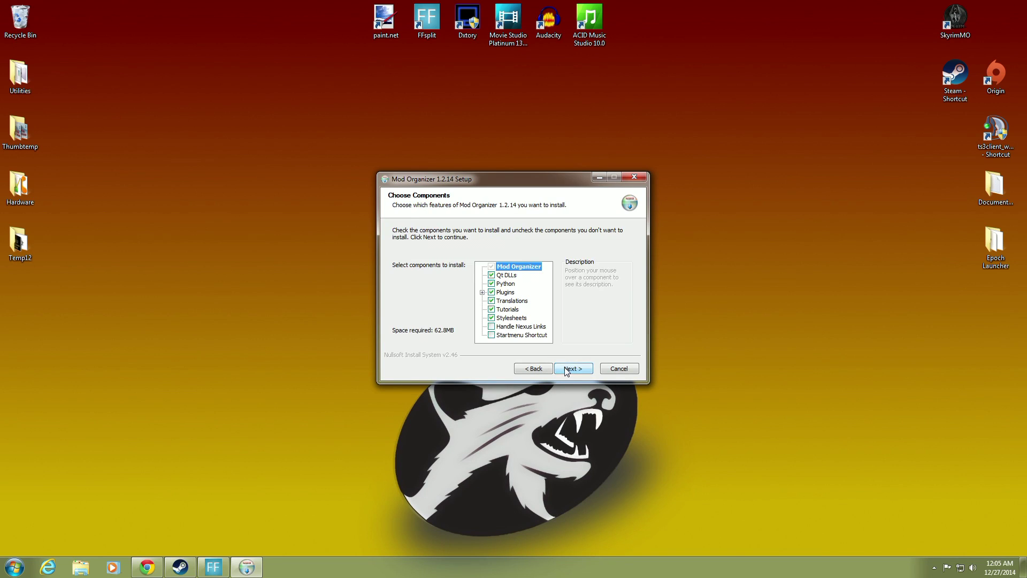
# Add the Handle Nexus Links and Startmenu Shortcut components, then browse for a destination on E:.
pyautogui.click(492, 327)
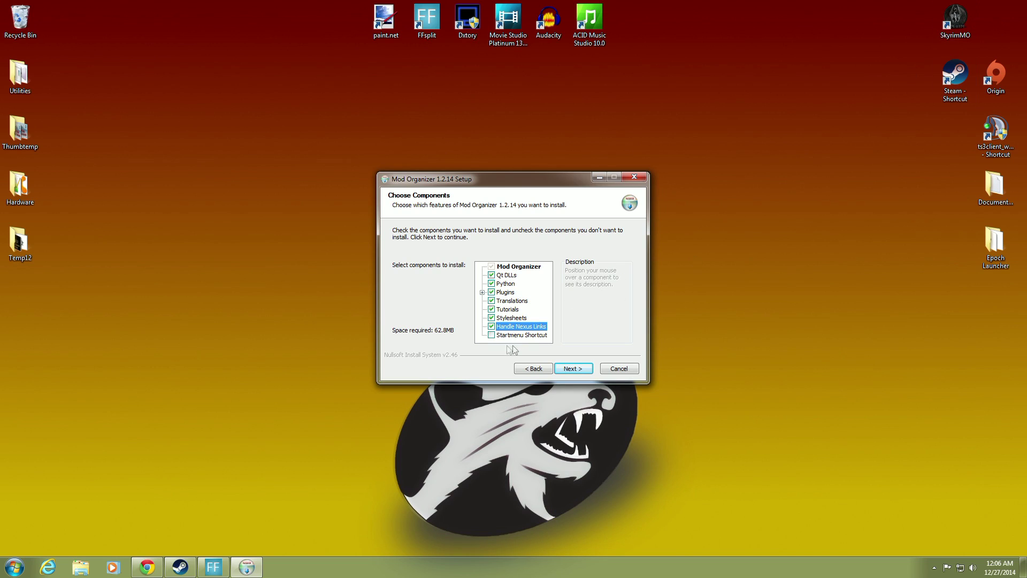
pyautogui.click(492, 335)
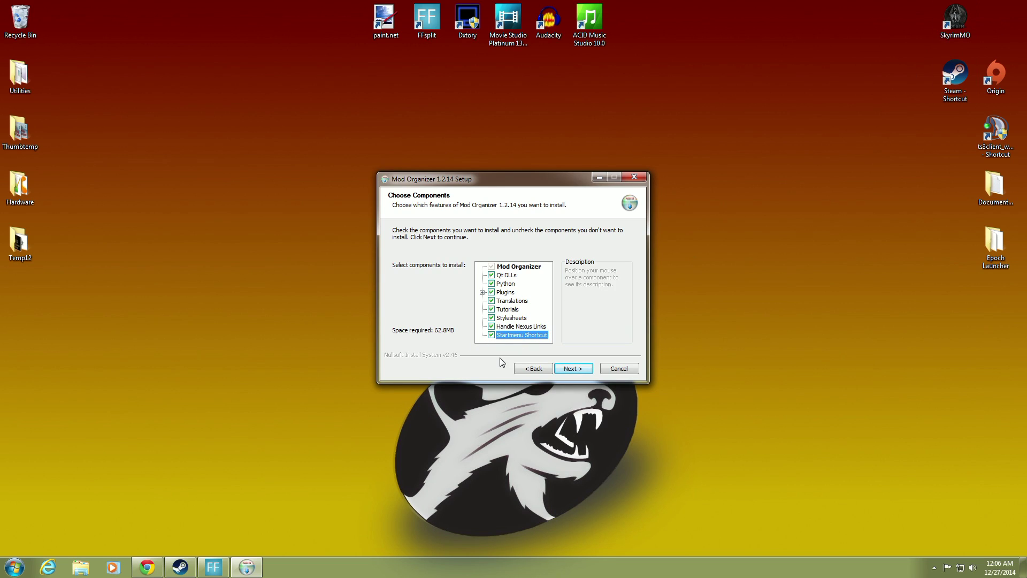
pyautogui.click(561, 370)
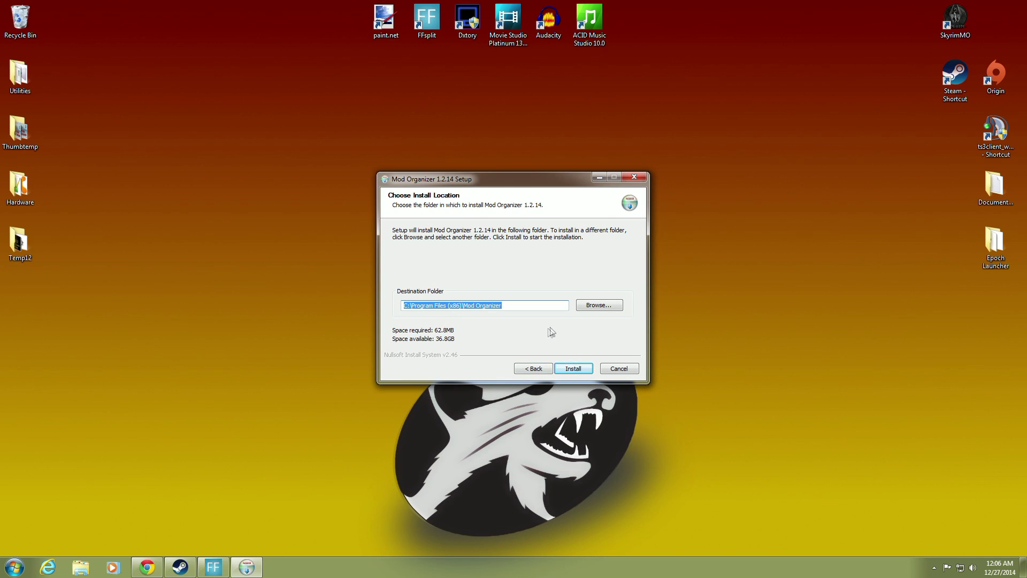
pyautogui.click(594, 306)
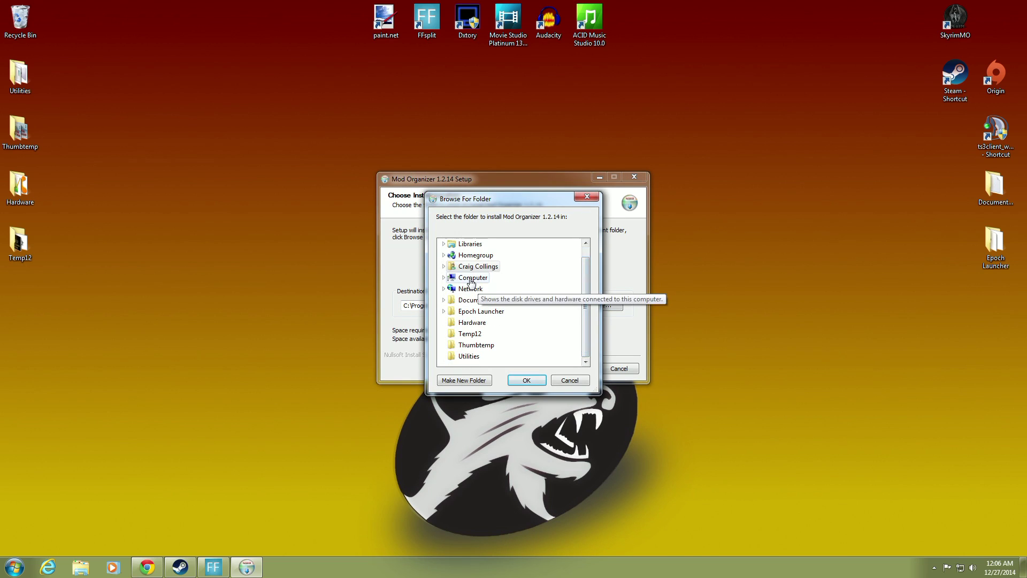
pyautogui.doubleClick(577, 290)
pyautogui.moveTo(586, 281); pyautogui.dragTo(585, 289)
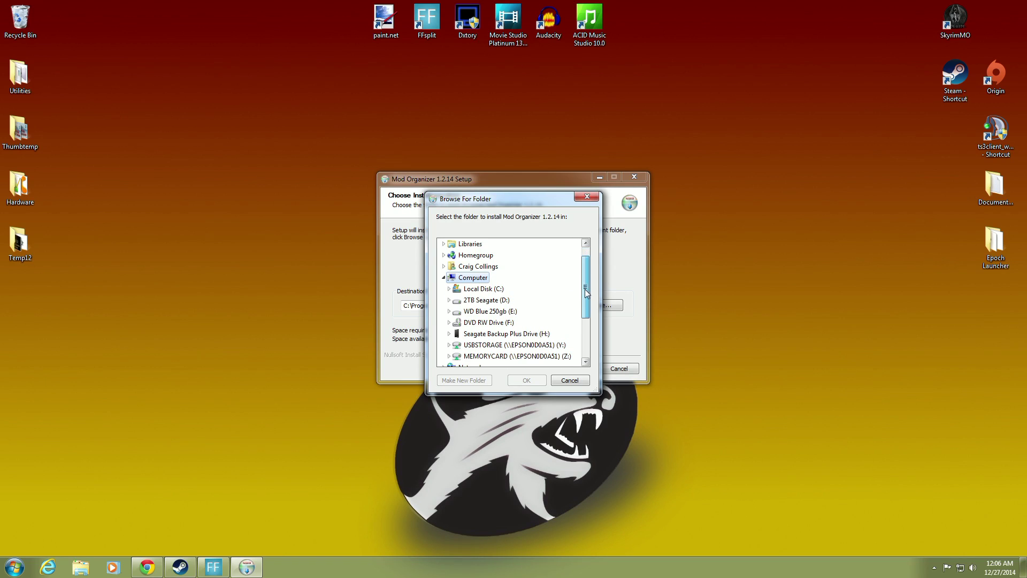
pyautogui.doubleClick(511, 312)
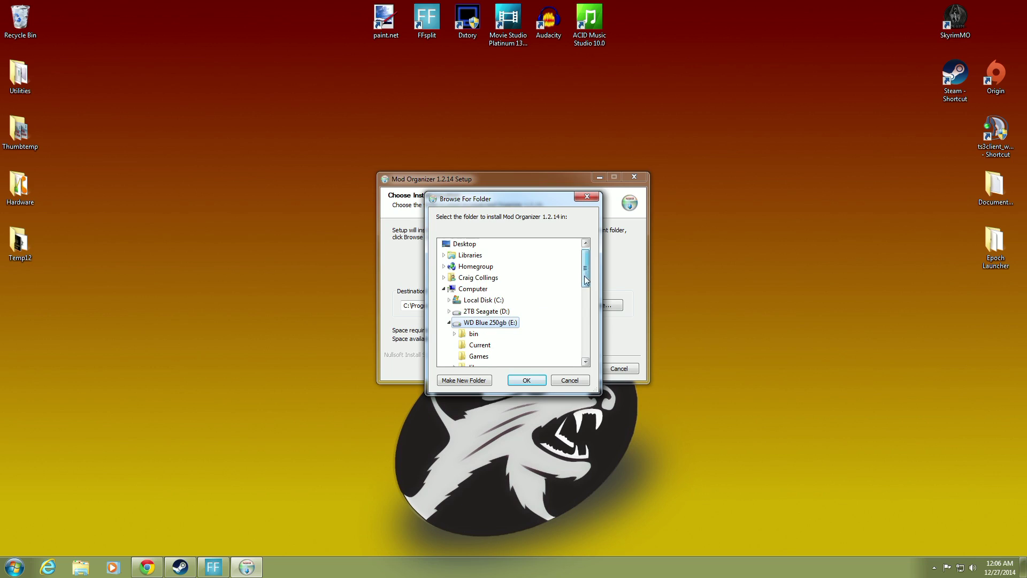
# Navigate the folder picker to E:\Steam\SteamApps\common\Fallout New Vegas.
pyautogui.moveTo(585, 281); pyautogui.dragTo(586, 318)
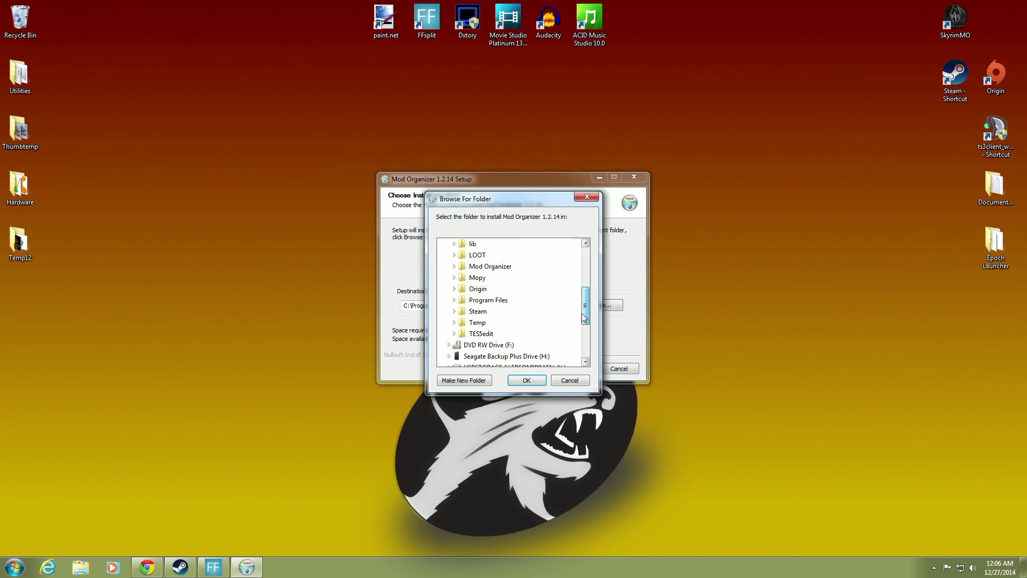
pyautogui.click(478, 312)
pyautogui.moveTo(586, 274); pyautogui.dragTo(587, 327)
pyautogui.click(506, 334)
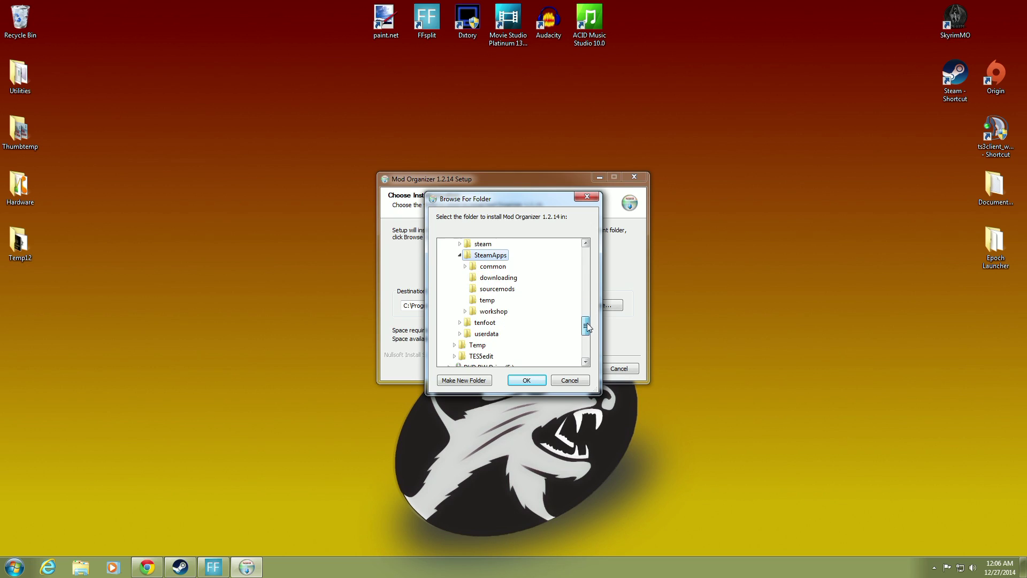
pyautogui.click(493, 266)
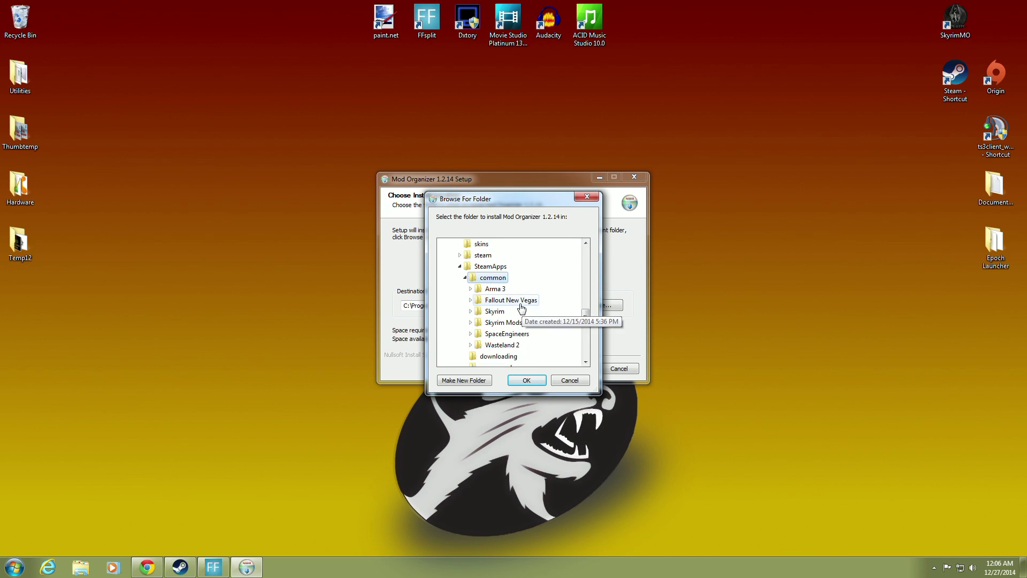
pyautogui.click(522, 301)
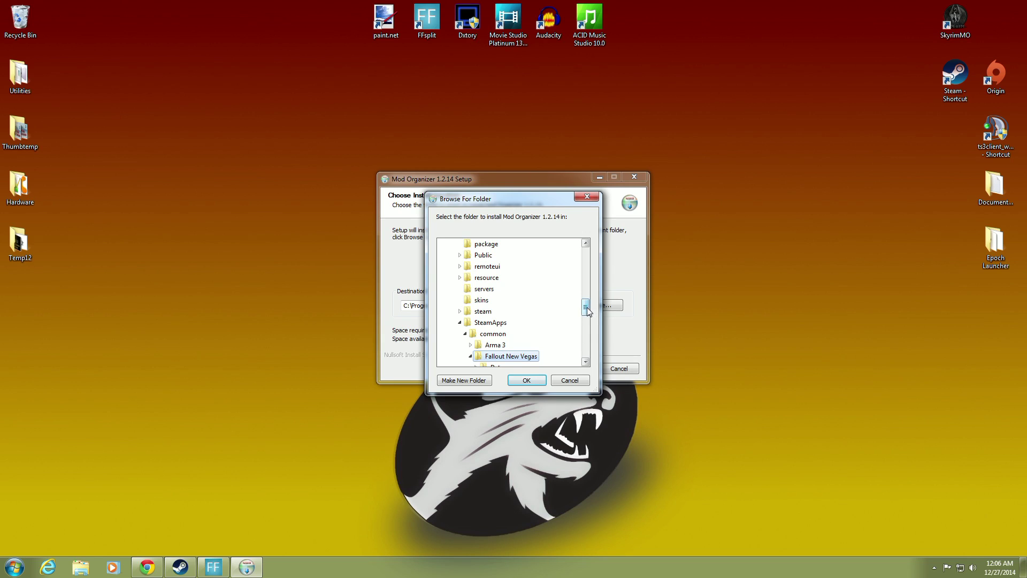
pyautogui.moveTo(587, 309); pyautogui.dragTo(587, 319)
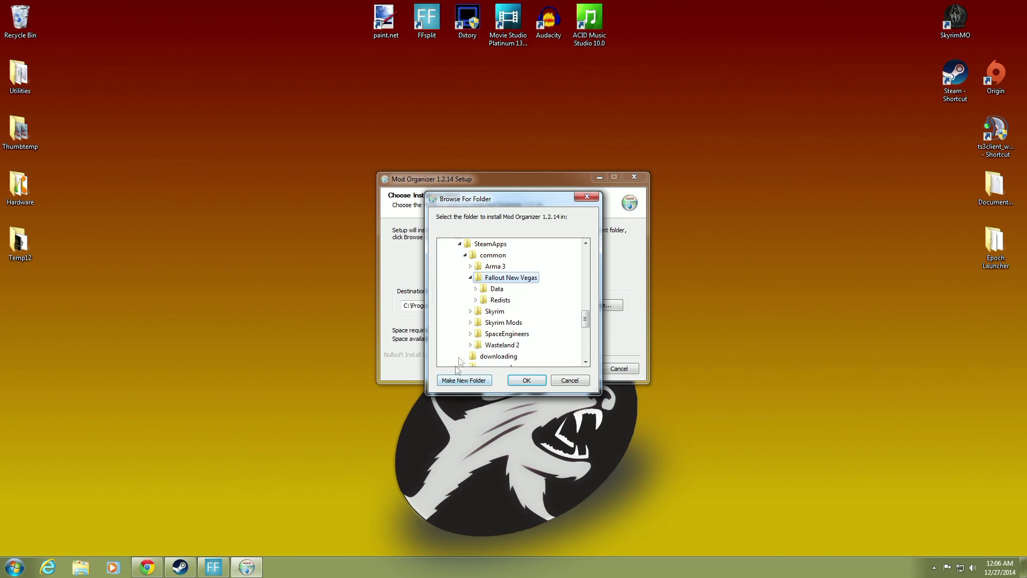
# Create a new 'Mod Organizer' folder there as the destination and start the install.
pyautogui.click(463, 385)
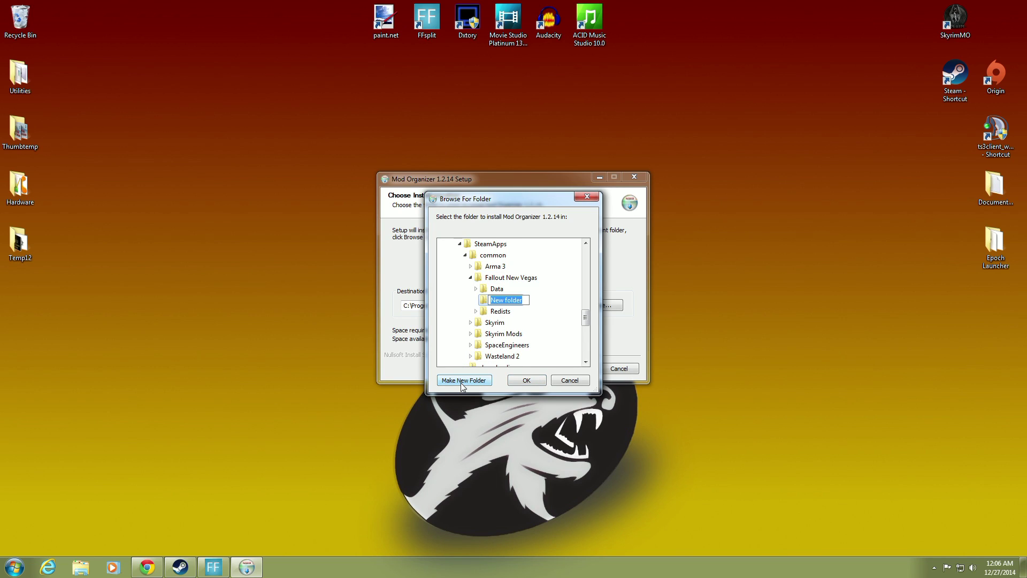
pyautogui.write('Mod Organizer')
pyautogui.press('Return')
pyautogui.click(523, 380)
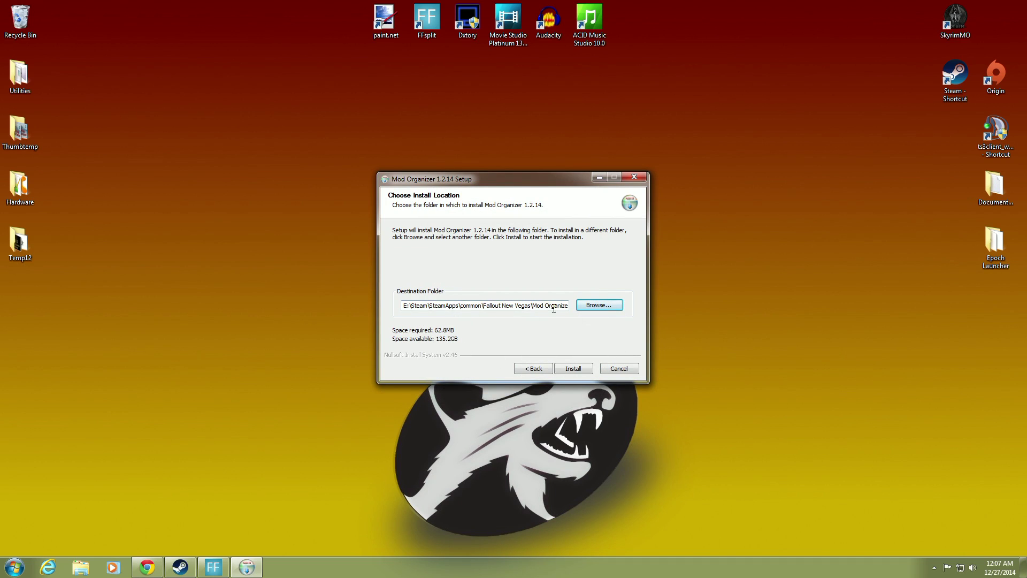
pyautogui.click(588, 369)
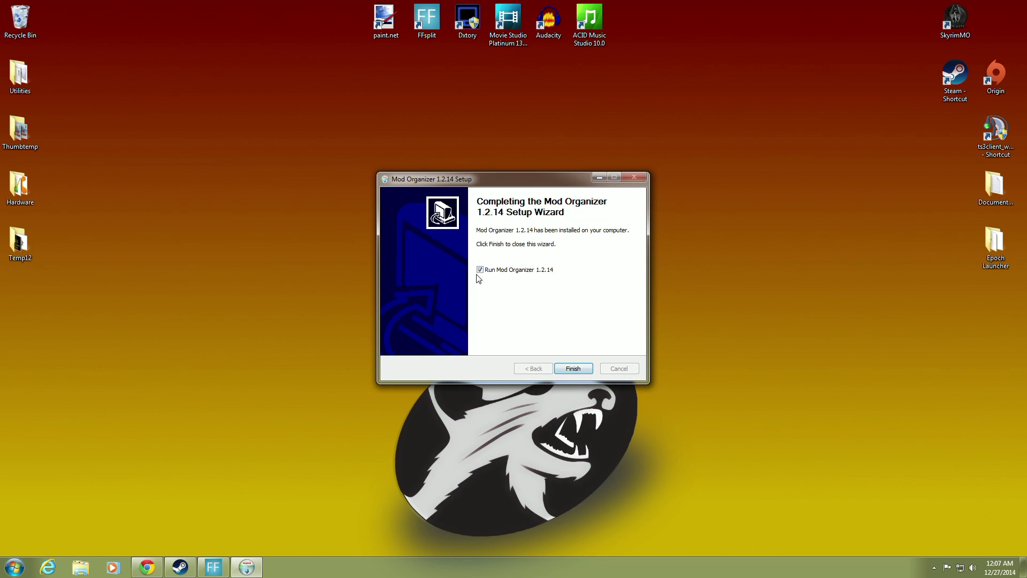
# Close the finished Mod Organizer 1.2.14 setup wizard.
pyautogui.click(572, 369)
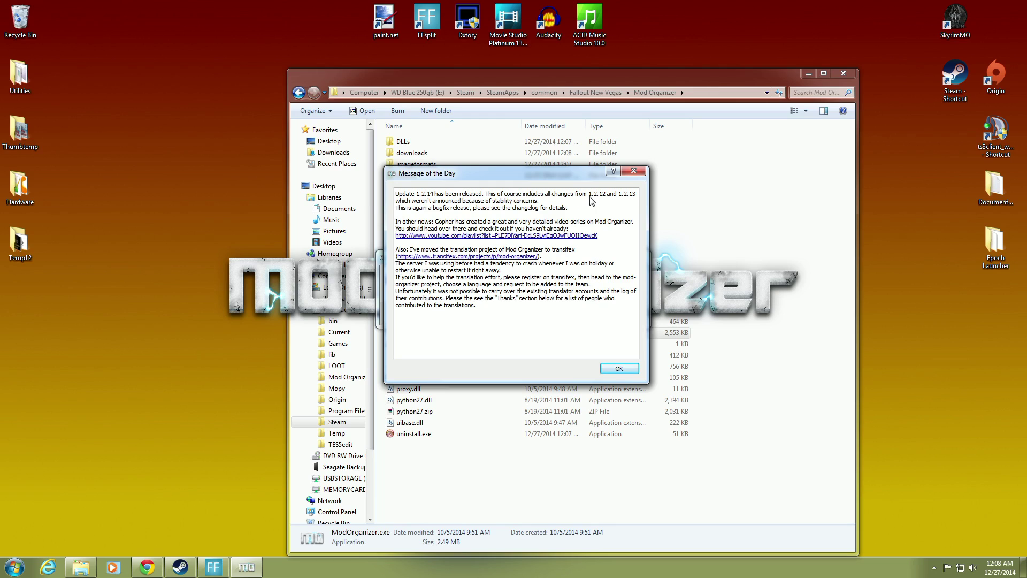
# Dismiss the message of the day, close the file browser, decline the tutorial, and minimize Mod Organizer.
pyautogui.click(616, 370)
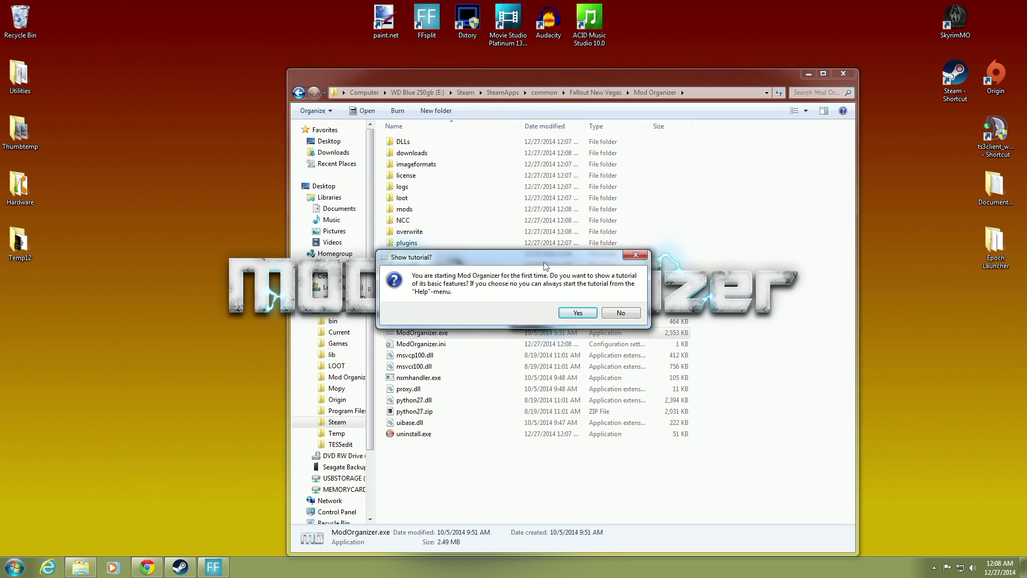
pyautogui.click(845, 74)
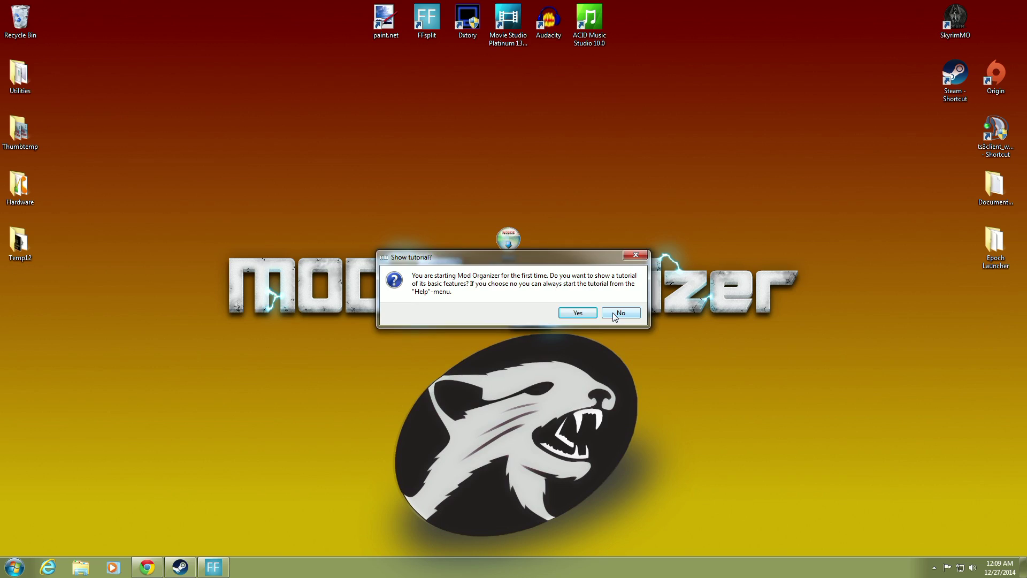
pyautogui.click(621, 313)
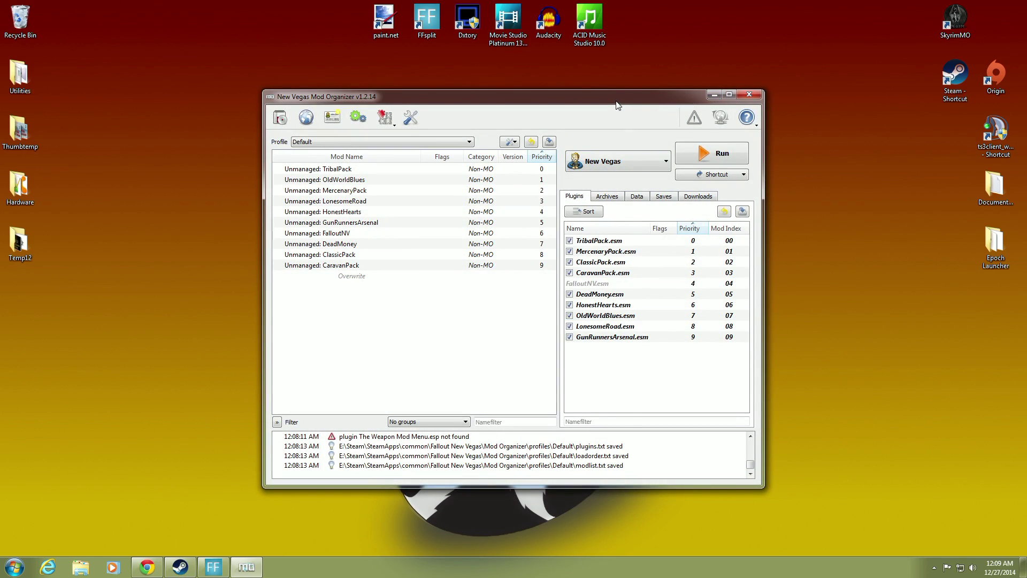
pyautogui.moveTo(616, 105); pyautogui.dragTo(581, 71)
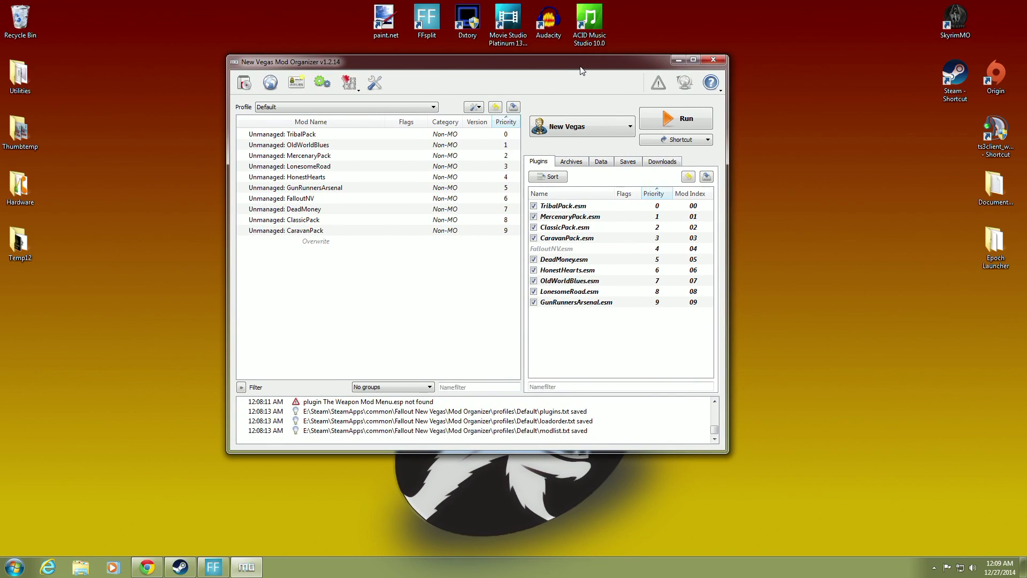
pyautogui.click(677, 60)
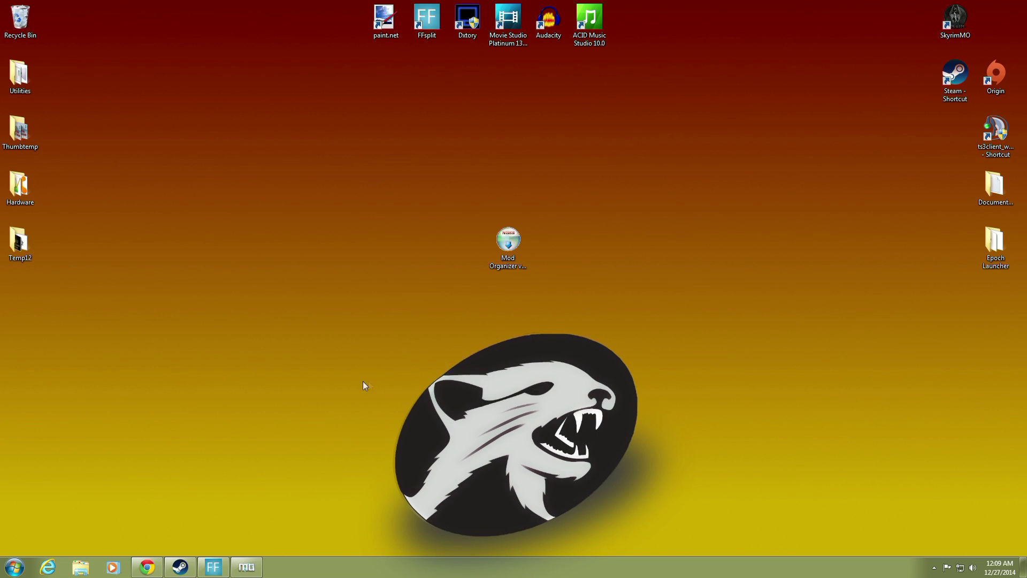
# Browse in Explorer to E:\Steam\SteamApps\common\Fallout New Vegas\Mod Organizer.
pyautogui.click(81, 567)
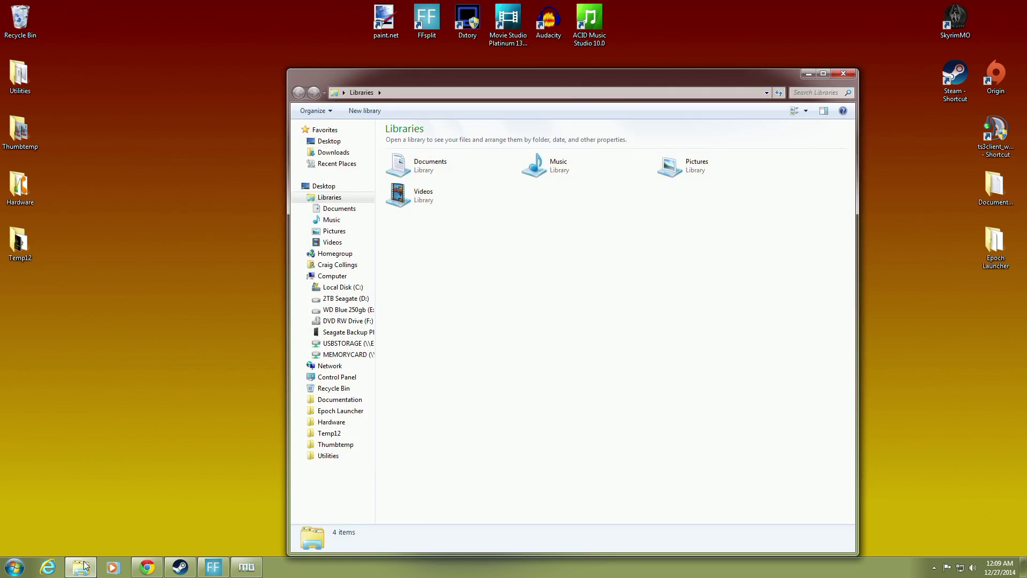
pyautogui.click(345, 310)
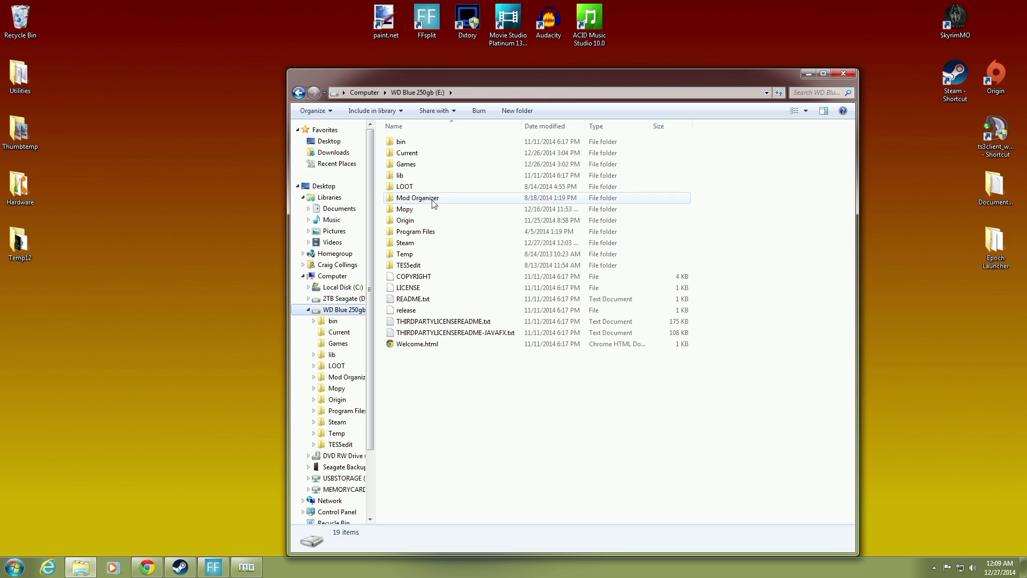
pyautogui.moveTo(442, 204)
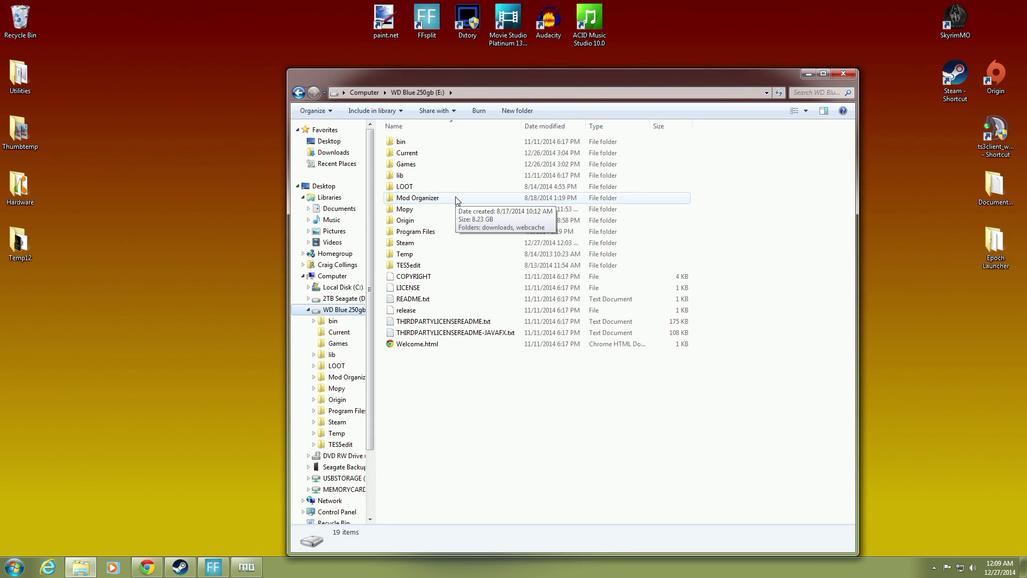
pyautogui.doubleClick(456, 245)
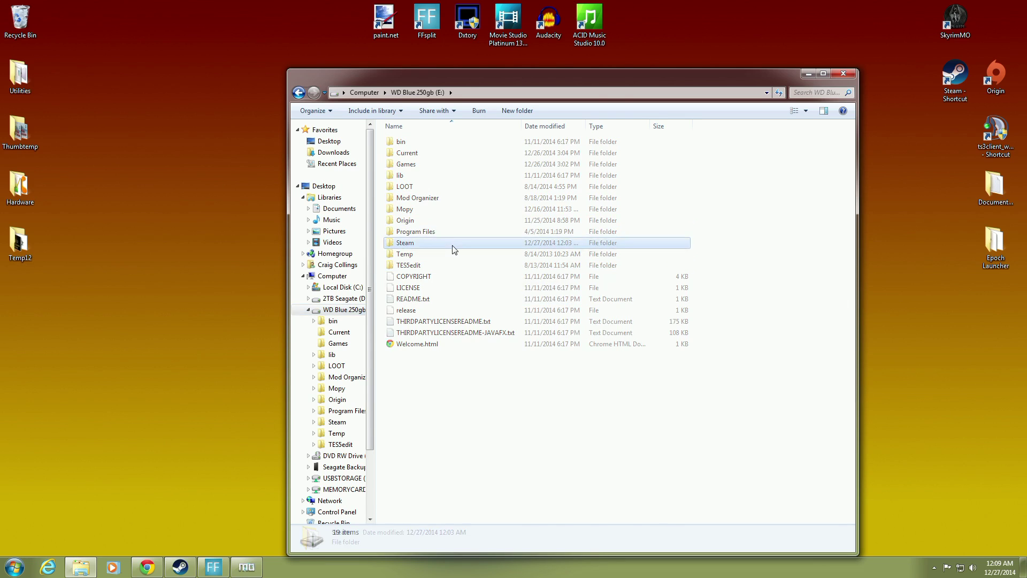
pyautogui.doubleClick(456, 368)
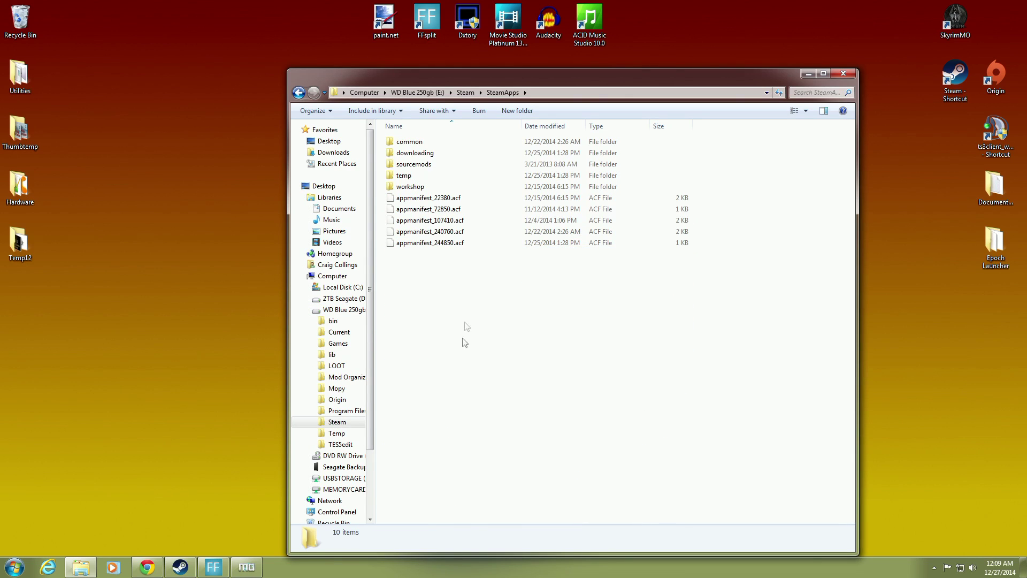
pyautogui.doubleClick(435, 142)
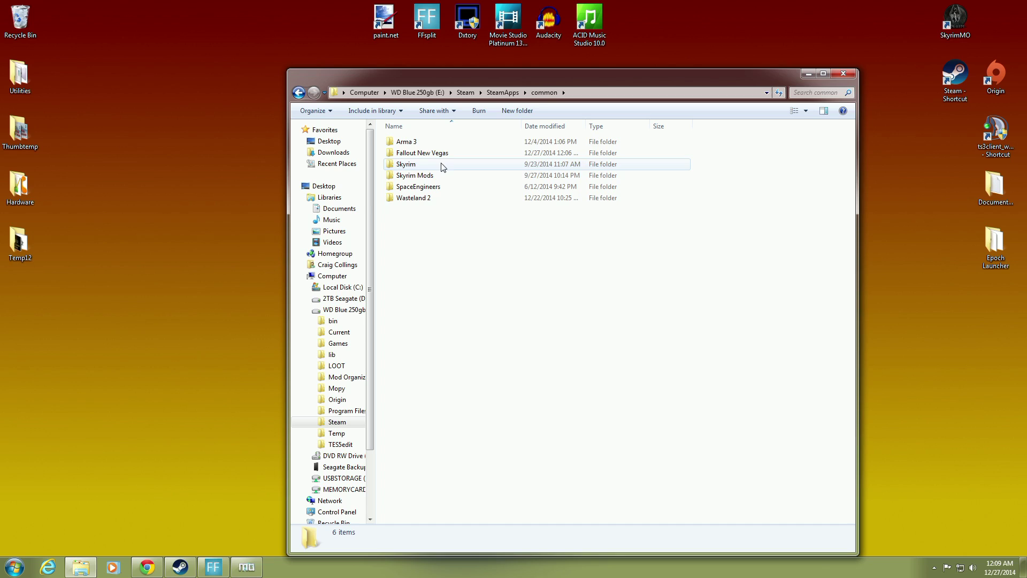
pyautogui.click(441, 154)
pyautogui.doubleClick(442, 155)
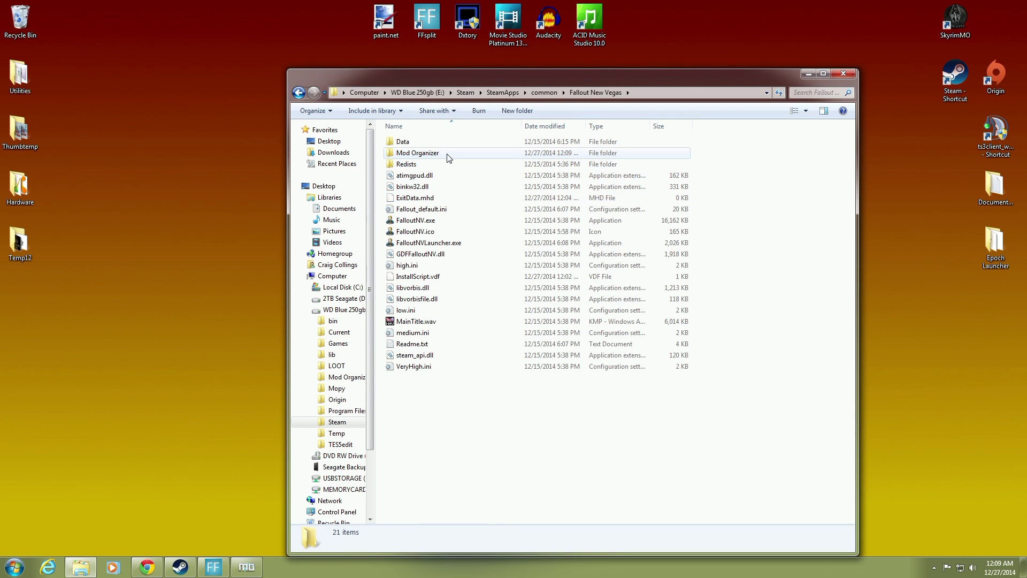
pyautogui.click(448, 154)
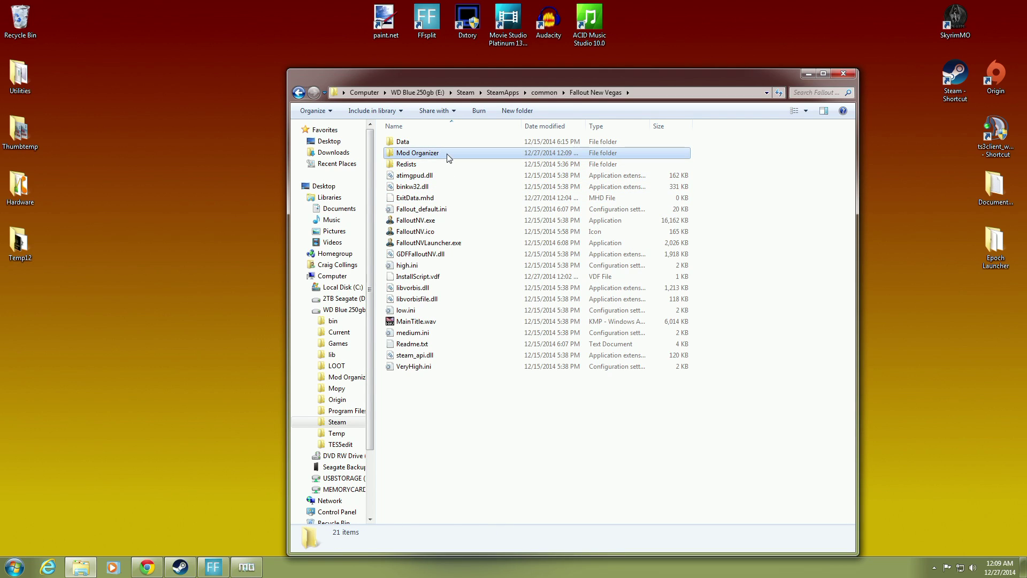
pyautogui.doubleClick(448, 153)
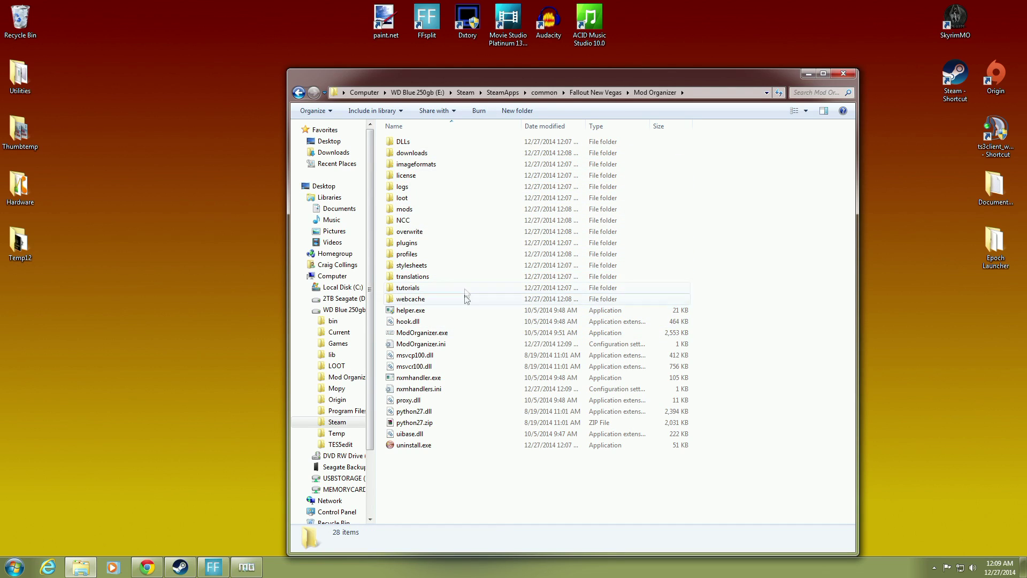
# Create a ModOrganizer.exe shortcut, move it onto the desktop, and return to the Fallout New Vegas folder.
pyautogui.rightClick(434, 335)
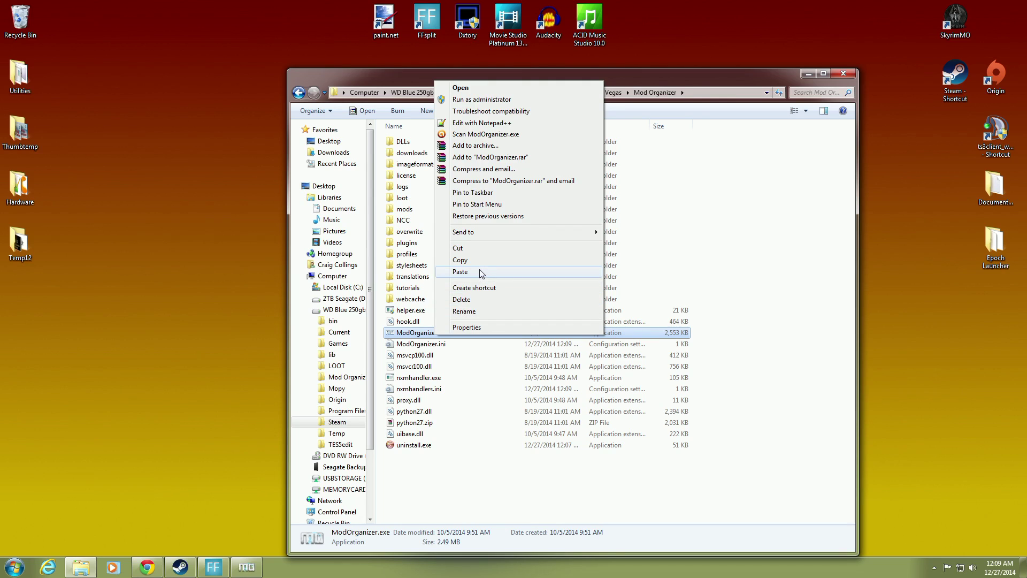
pyautogui.click(498, 288)
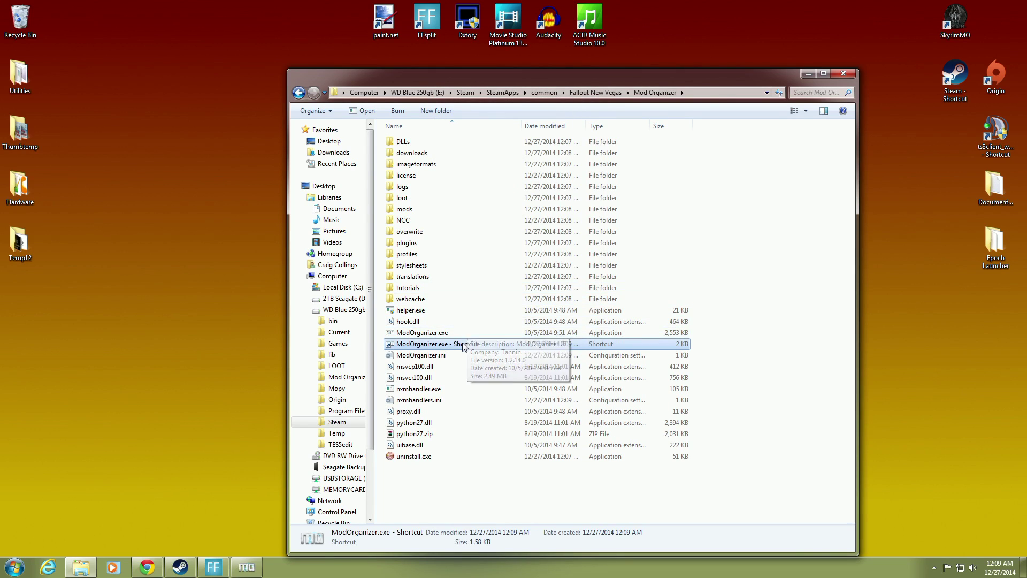
pyautogui.moveTo(463, 346); pyautogui.dragTo(1004, 49)
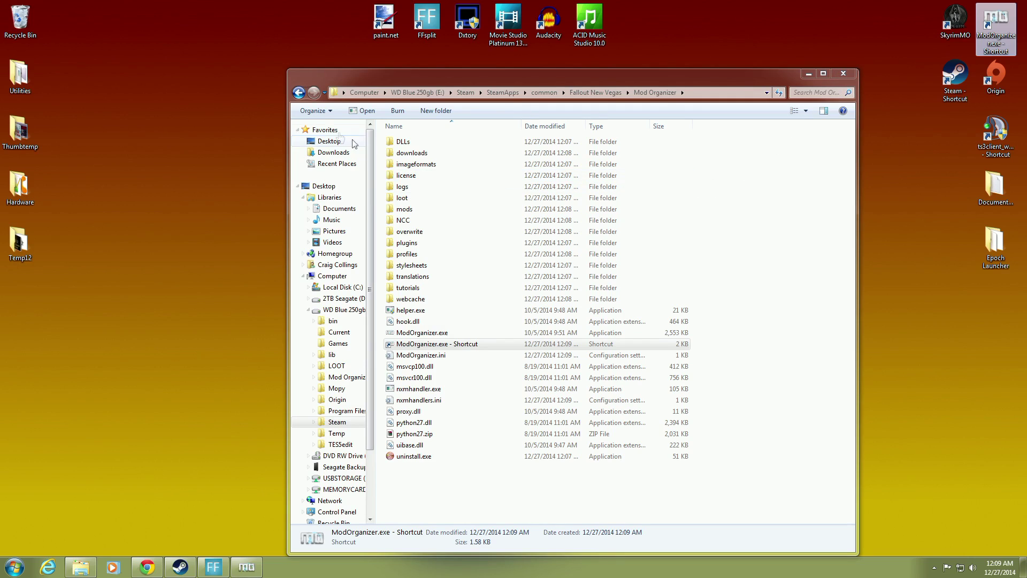
pyautogui.click(300, 93)
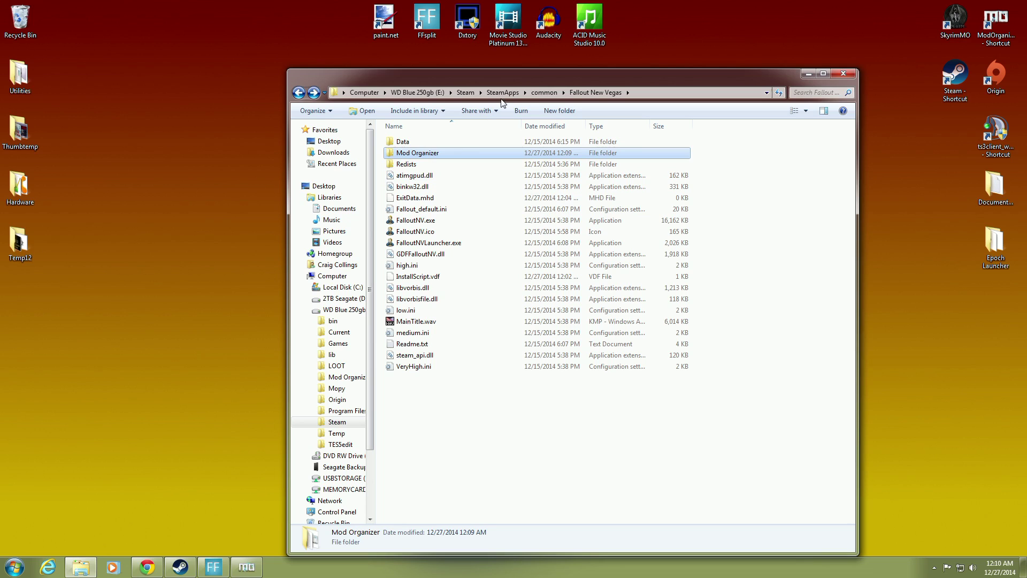
# Check Fallout.ini and FalloutPrefs.ini in Documents\my games\falloutnv, then close Explorer.
pyautogui.click(844, 73)
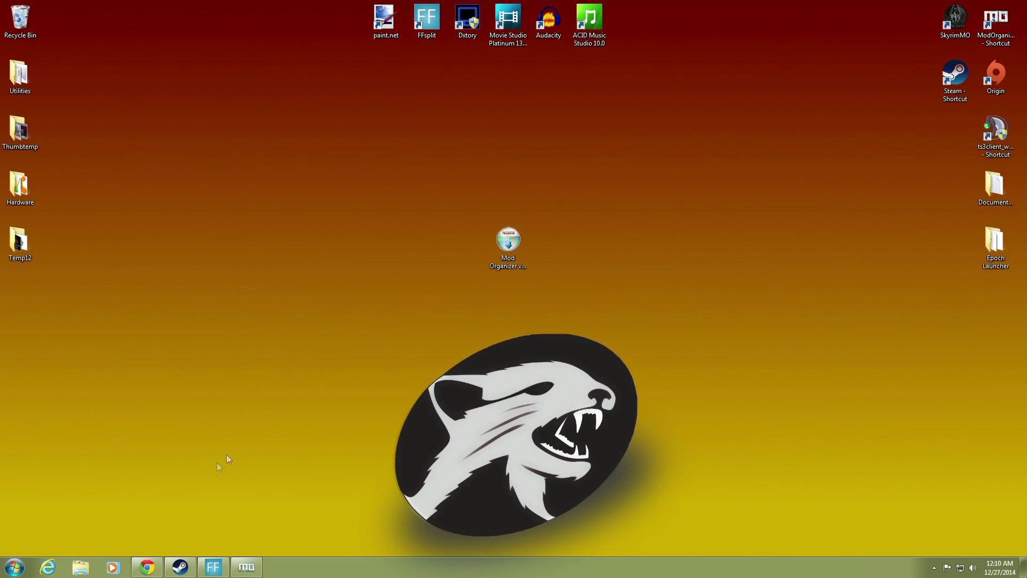
pyautogui.click(82, 567)
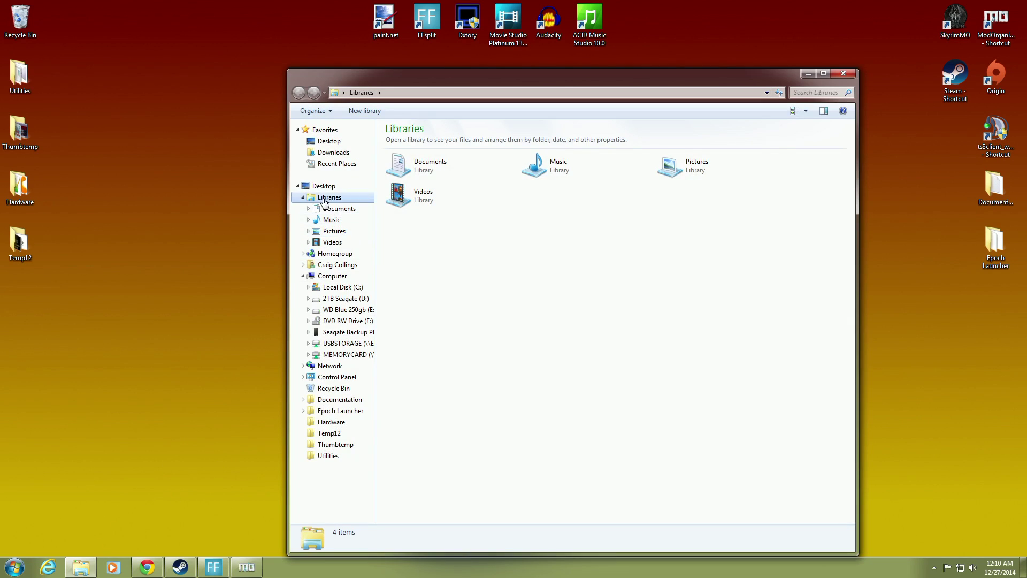
pyautogui.click(339, 209)
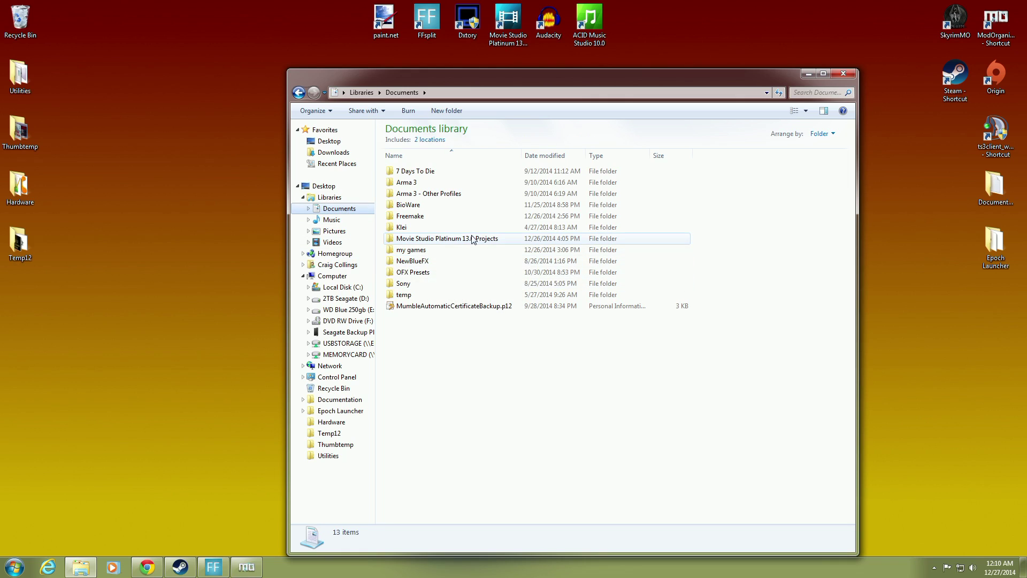
pyautogui.doubleClick(452, 250)
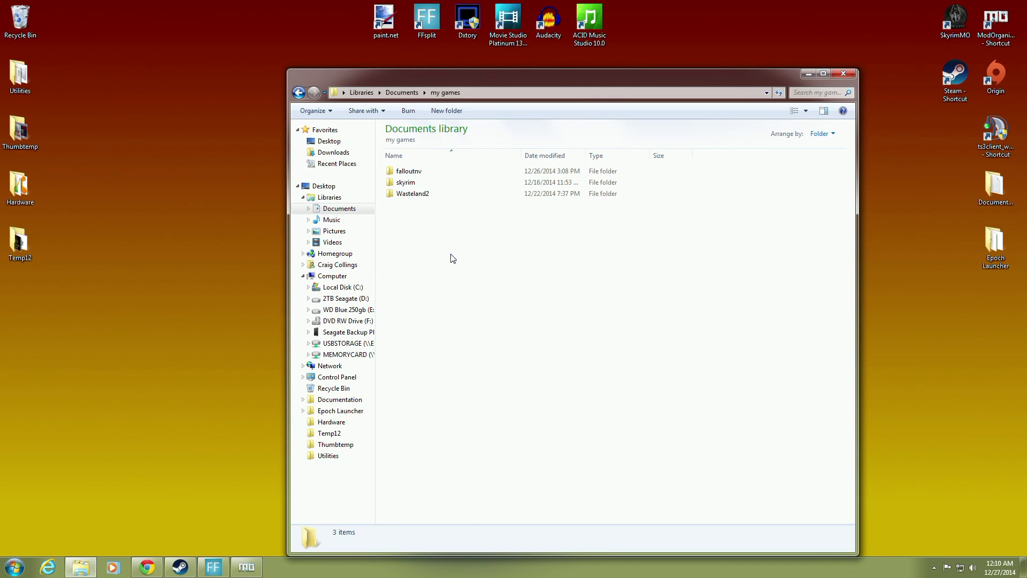
pyautogui.doubleClick(442, 172)
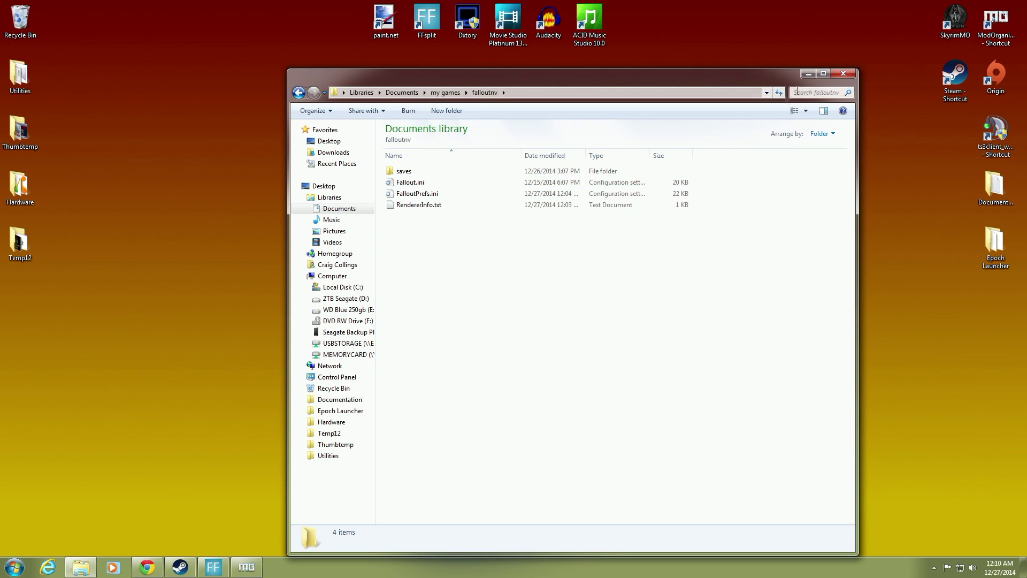
pyautogui.click(849, 73)
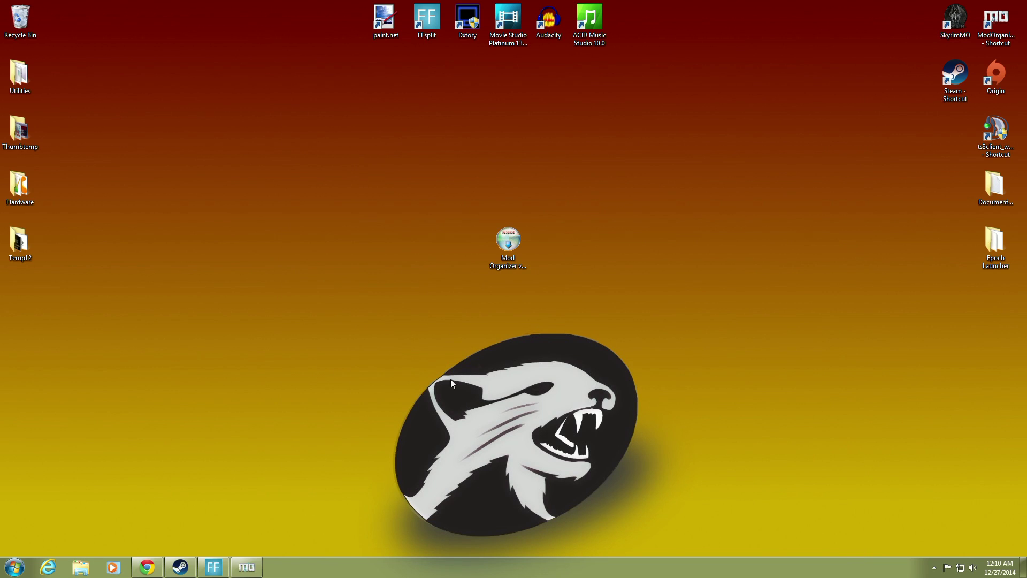
# Restore Mod Organizer, stretch its window left, right and downward, then run the plugin Sort.
pyautogui.click(287, 550)
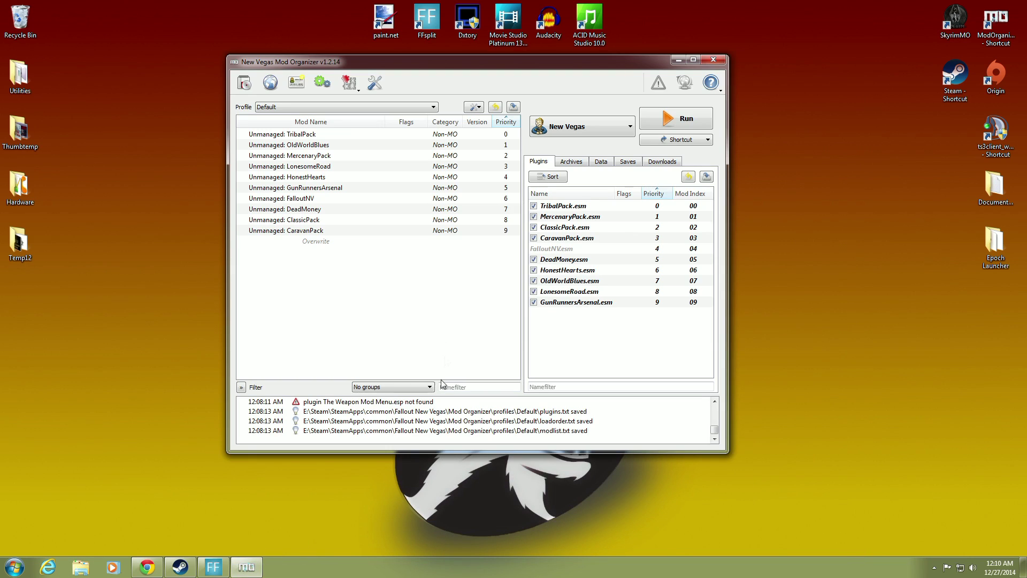
pyautogui.moveTo(228, 236); pyautogui.dragTo(67, 236)
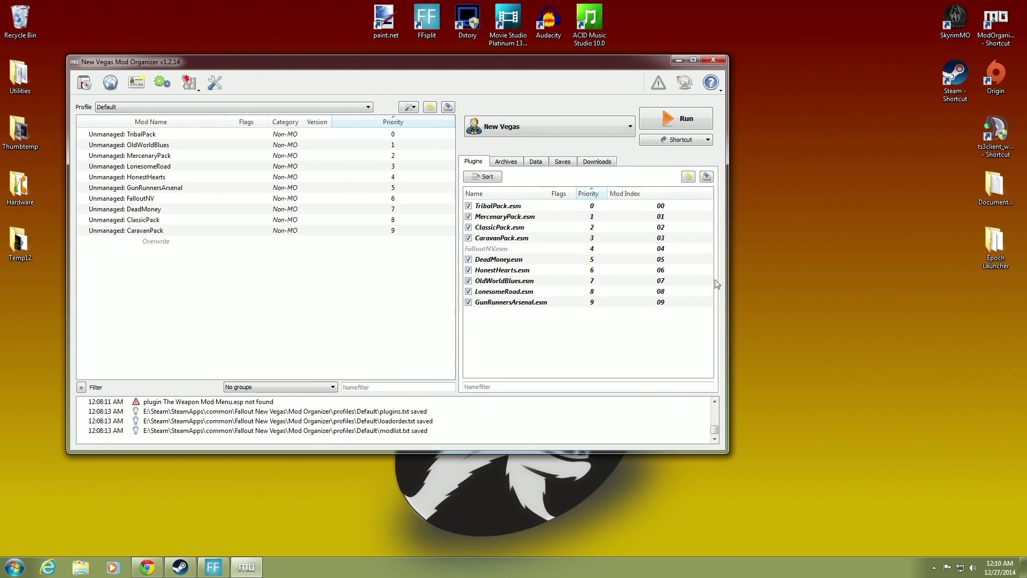
pyautogui.moveTo(729, 266); pyautogui.dragTo(933, 267)
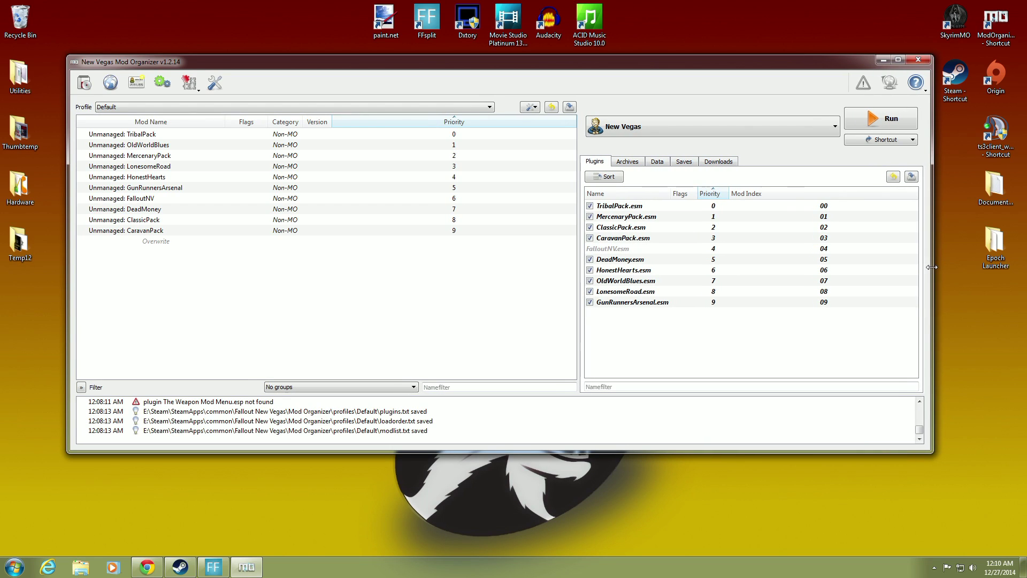
pyautogui.moveTo(519, 451); pyautogui.dragTo(518, 550)
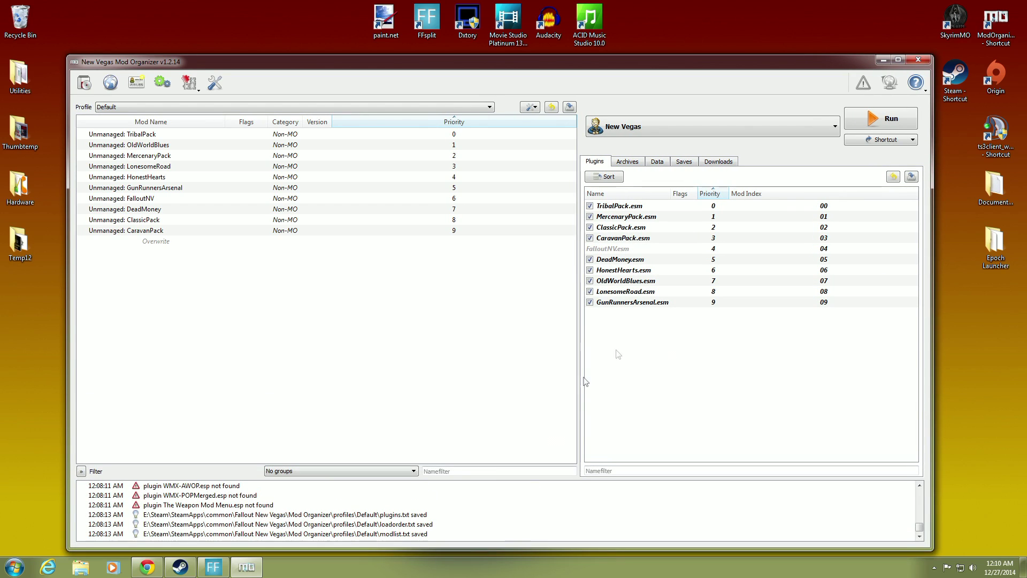
pyautogui.click(603, 182)
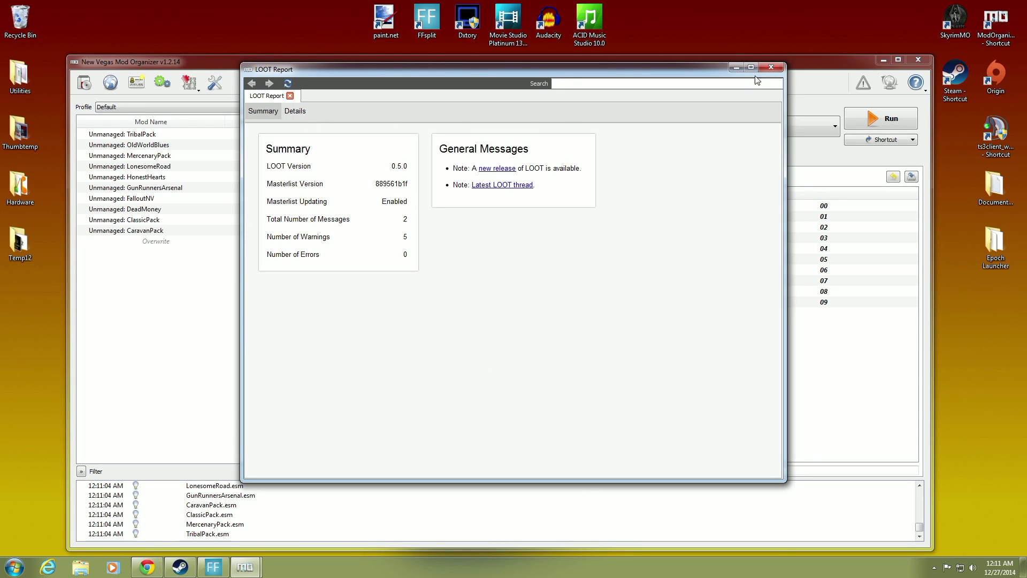
# Close the LOOT Report (5 warnings, 0 errors) to return to the sorted Plugins list.
pyautogui.click(771, 67)
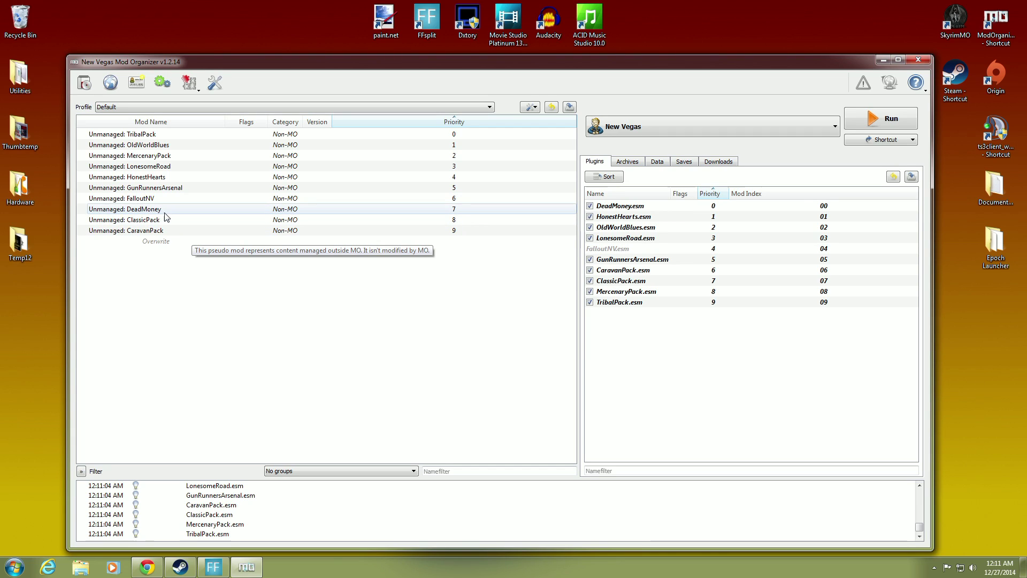
# Move DeadMoney, HonestHearts, OldWorldBlues and GunRunnersArsenal to the top of the mod priorities.
pyautogui.moveTo(165, 214); pyautogui.dragTo(106, 131)
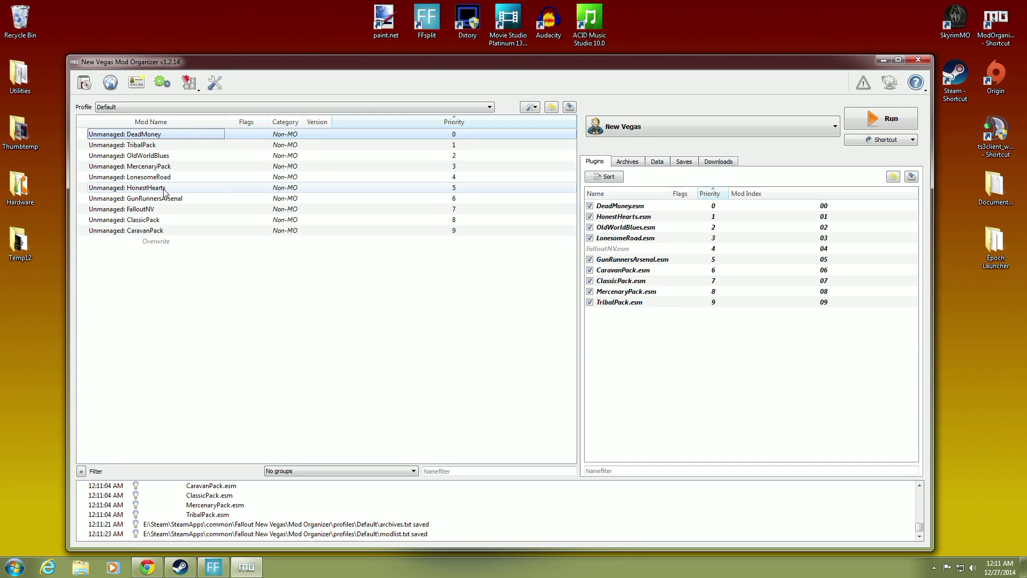
pyautogui.moveTo(164, 191); pyautogui.dragTo(102, 141)
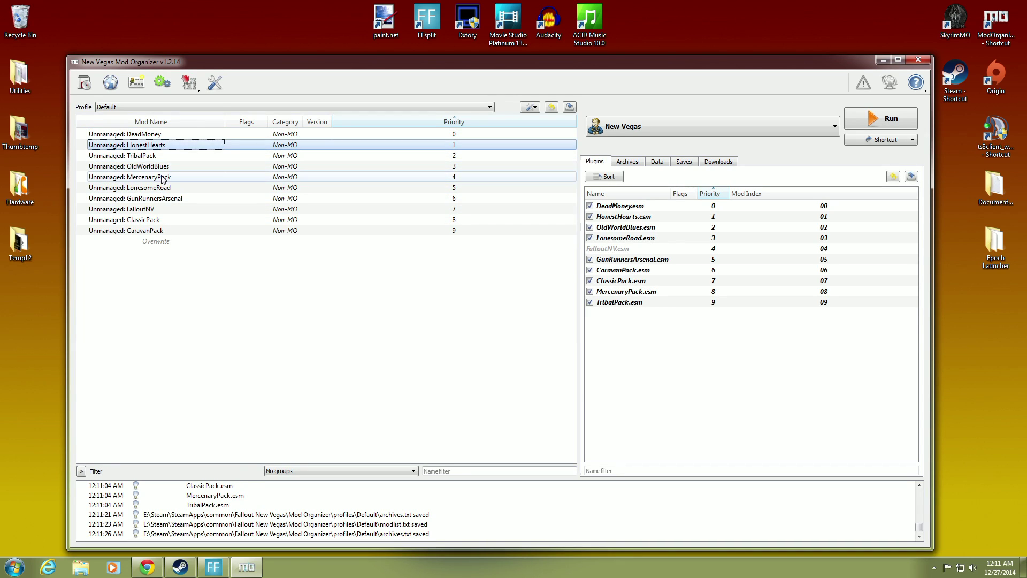
pyautogui.moveTo(162, 166)
pyautogui.mouseDown()
pyautogui.moveTo(161, 153)
pyautogui.moveTo(164, 182)
pyautogui.moveTo(165, 165)
pyautogui.mouseUp()
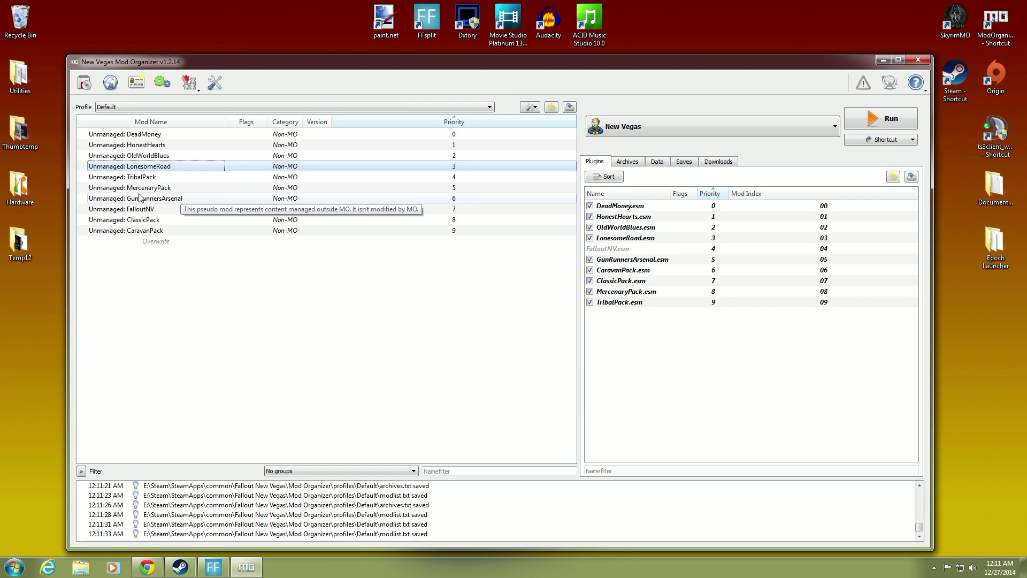
pyautogui.moveTo(142, 202); pyautogui.dragTo(86, 172)
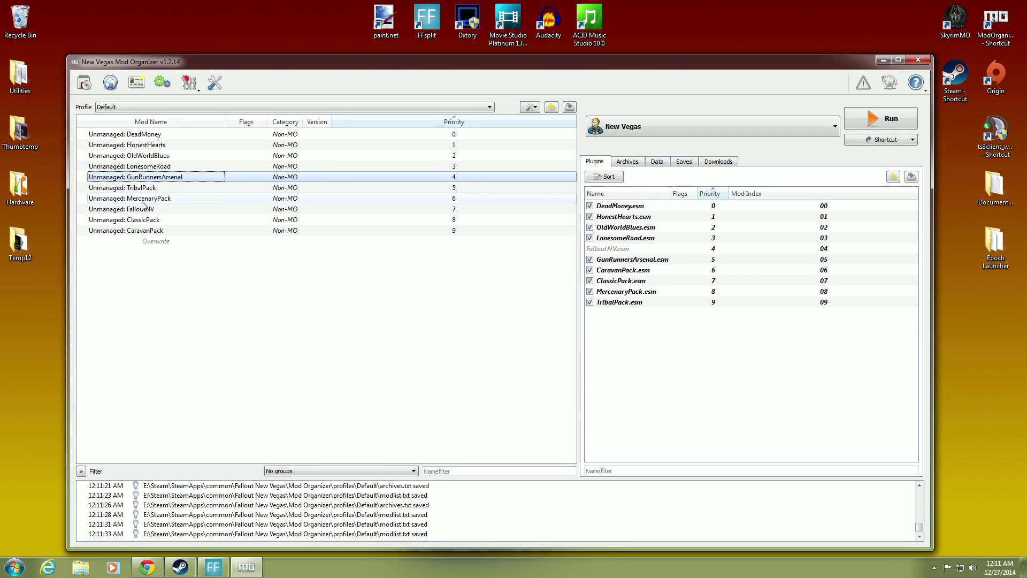
# Place CaravanPack then ClassicPack after the DLCs, move FalloutNV to priority 0, and select FalloutNV.esm.
pyautogui.moveTo(143, 231); pyautogui.dragTo(89, 185)
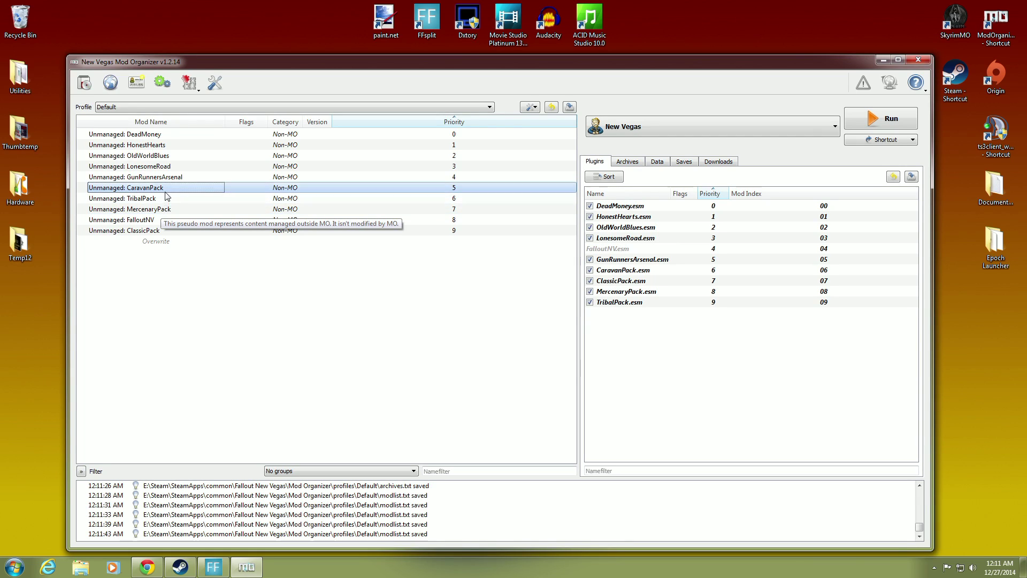
pyautogui.moveTo(160, 230); pyautogui.dragTo(168, 204)
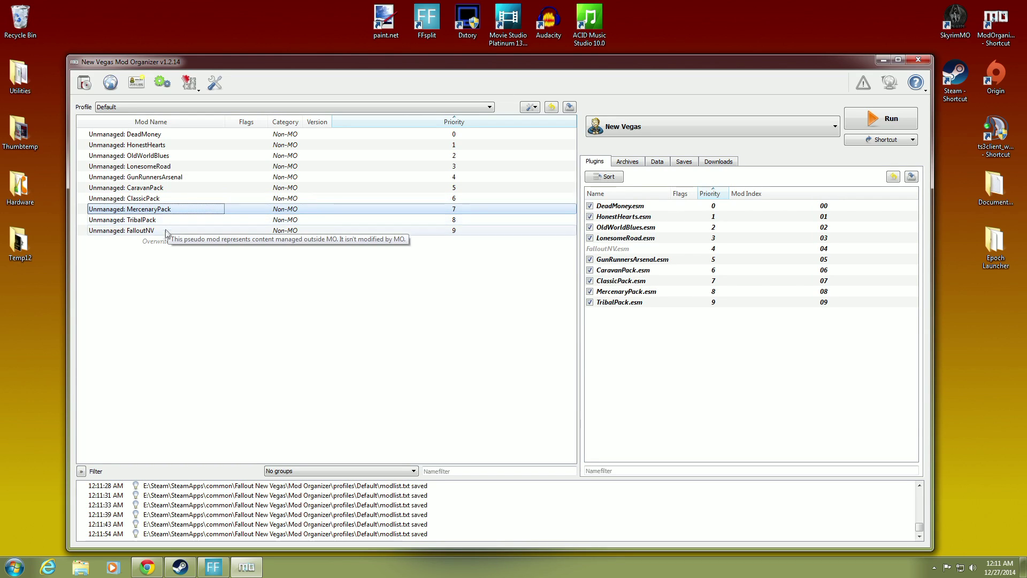
pyautogui.moveTo(165, 234); pyautogui.dragTo(88, 183)
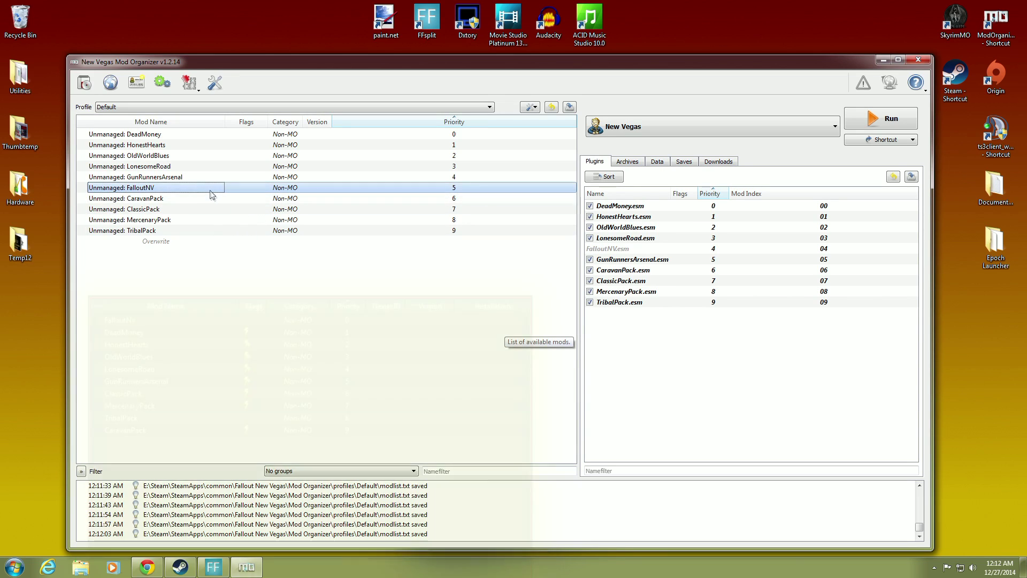
pyautogui.moveTo(211, 189); pyautogui.dragTo(206, 135)
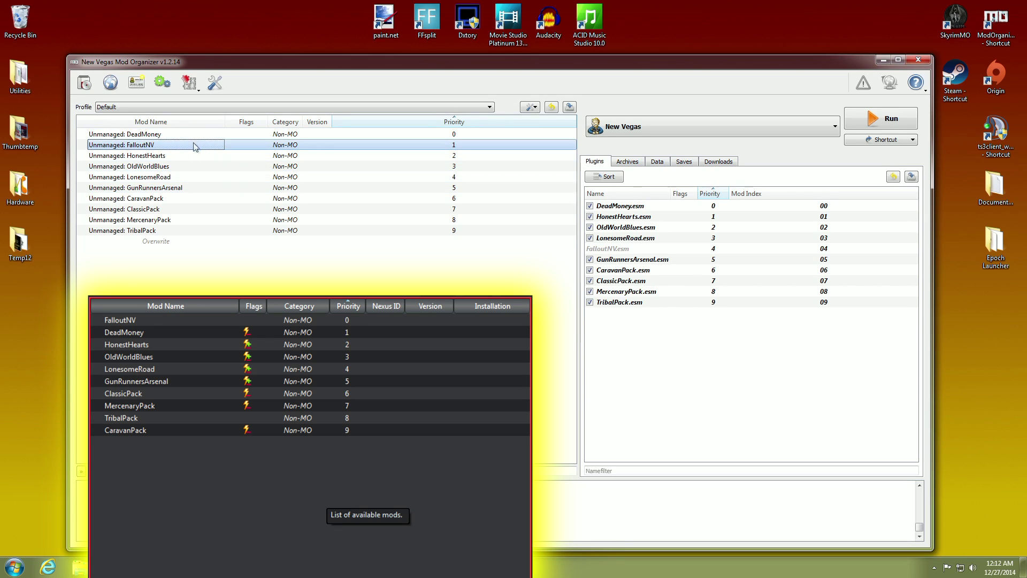
pyautogui.moveTo(194, 145); pyautogui.dragTo(87, 131)
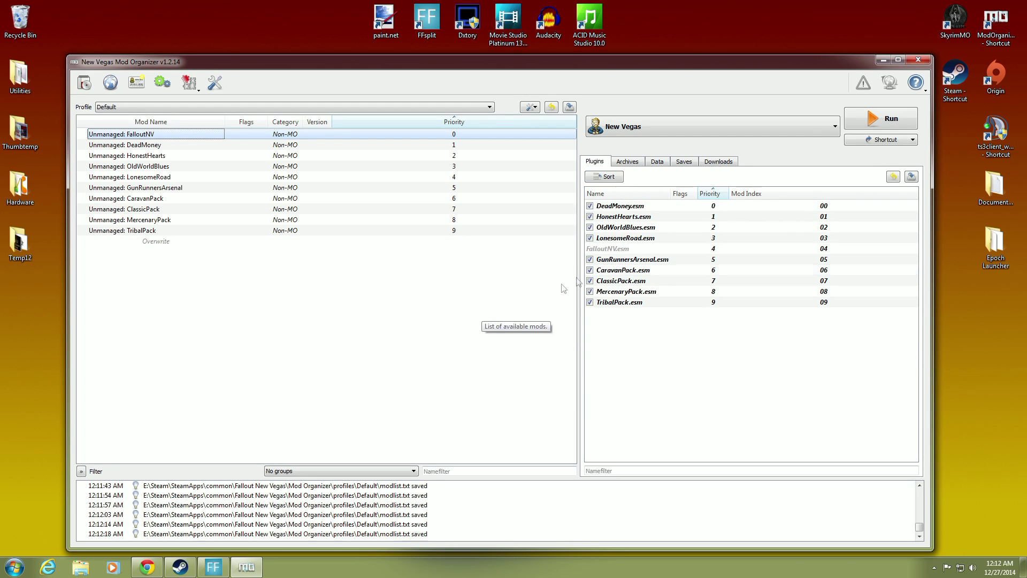
pyautogui.moveTo(620, 248); pyautogui.dragTo(688, 252)
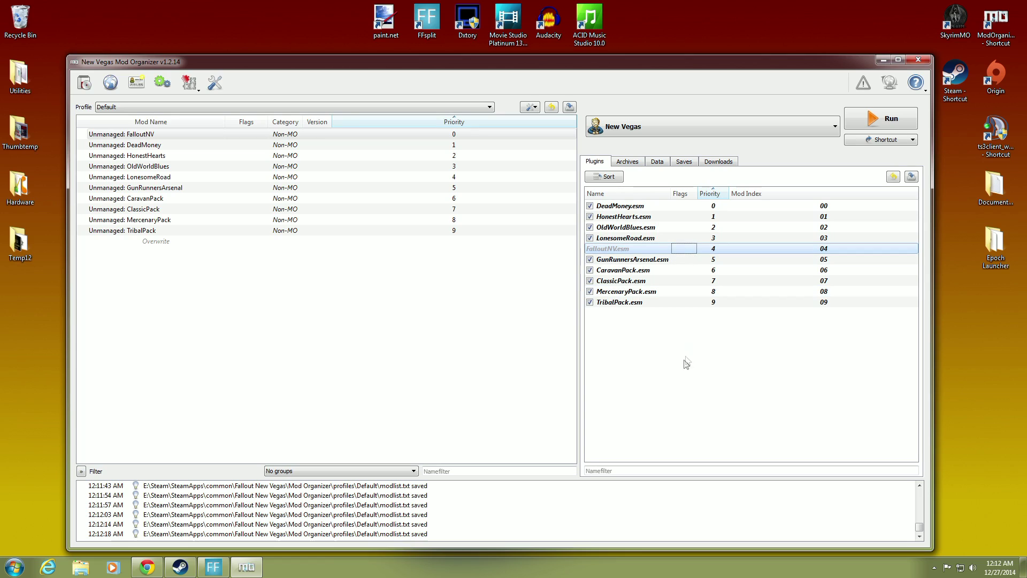
pyautogui.click(456, 323)
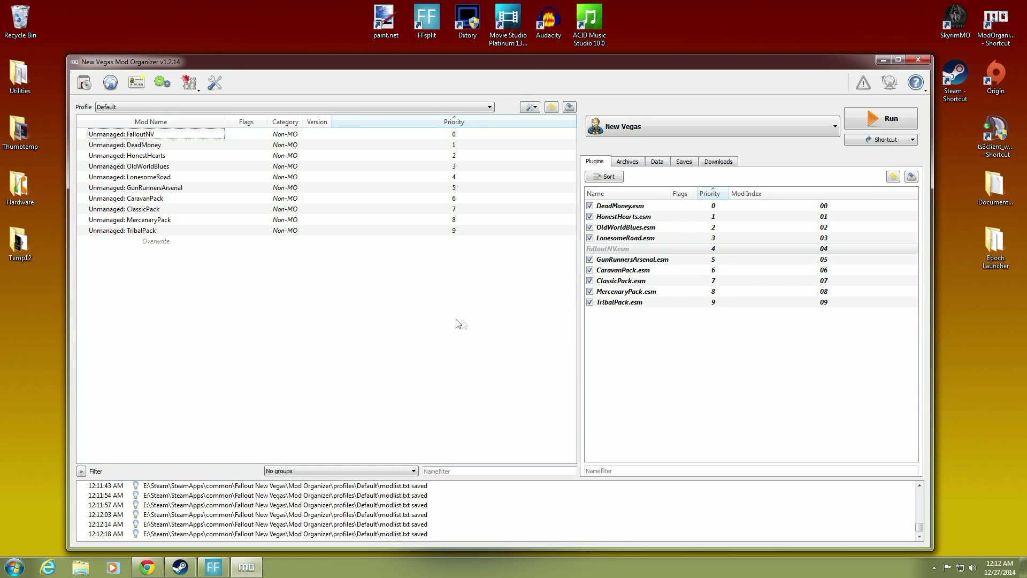
# Enable Automatic Archive Invalidation for the Default profile.
pyautogui.click(135, 85)
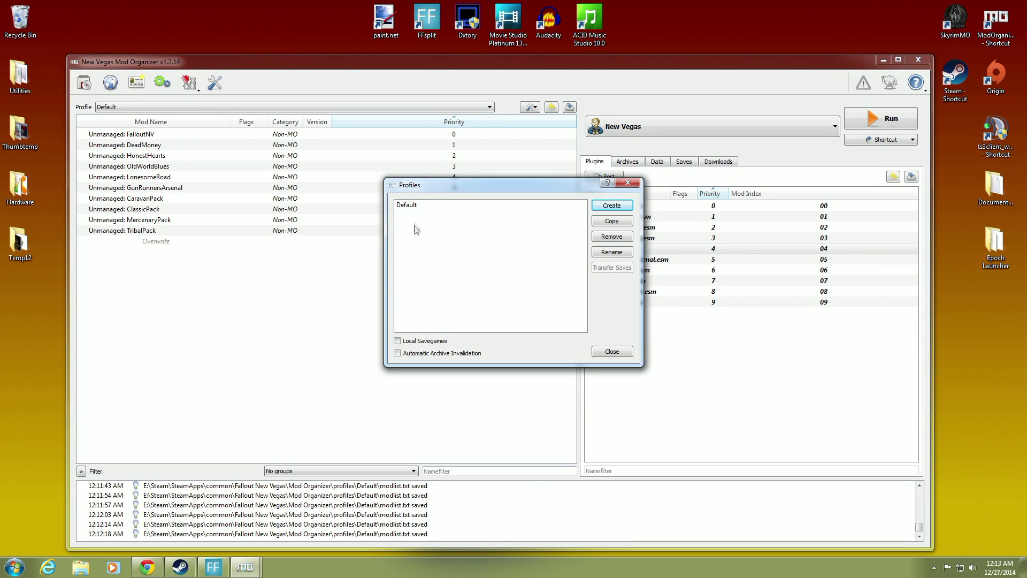
pyautogui.click(416, 208)
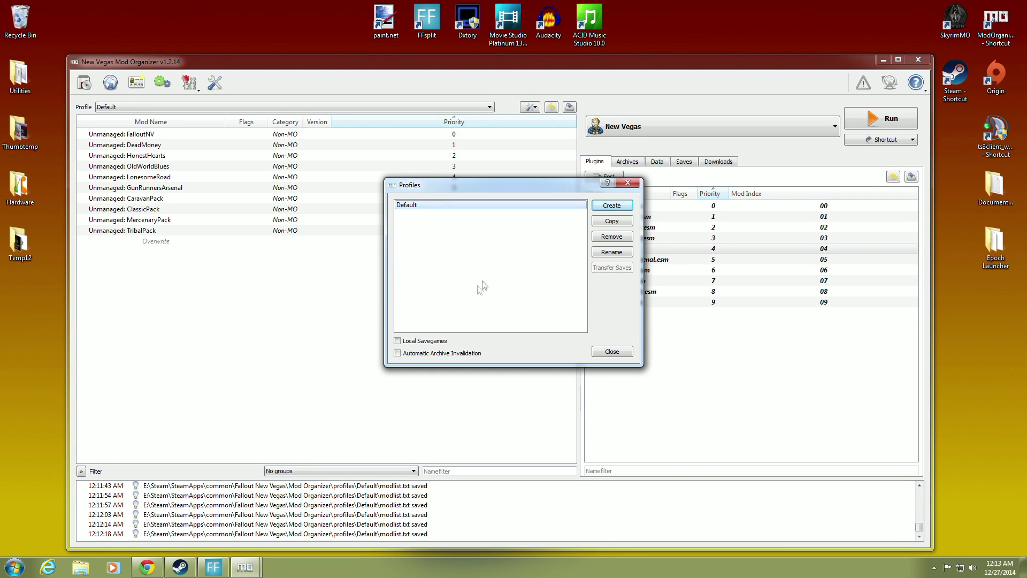
pyautogui.click(397, 354)
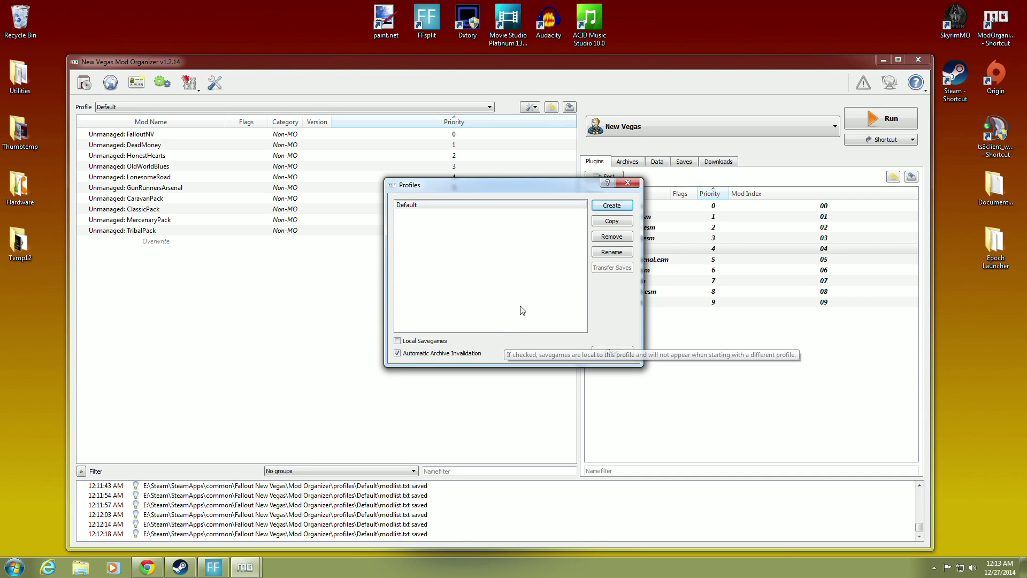
# Copy the Default profile as a new profile named Dirty Weasel and select it.
pyautogui.click(599, 223)
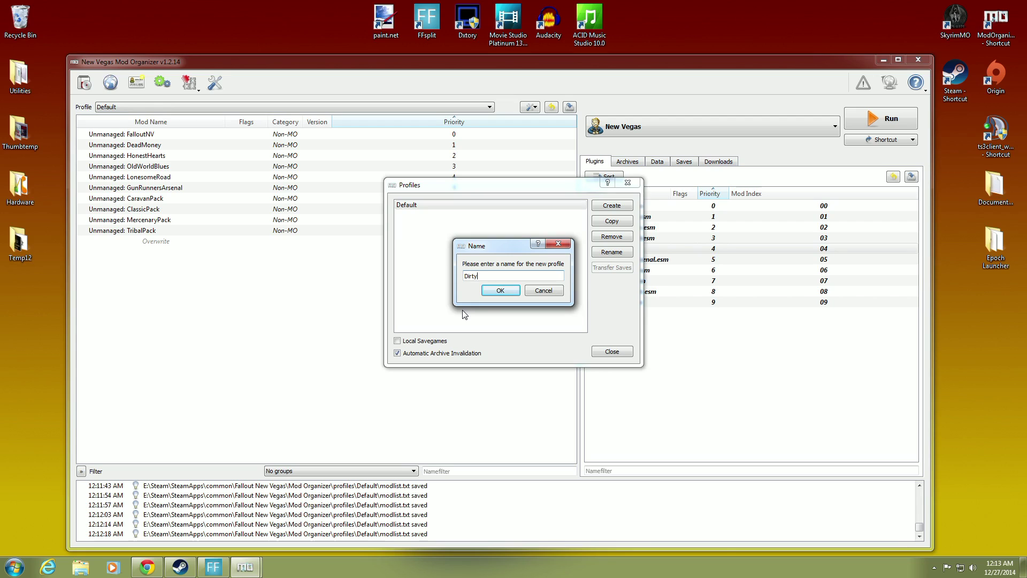
pyautogui.press('super')
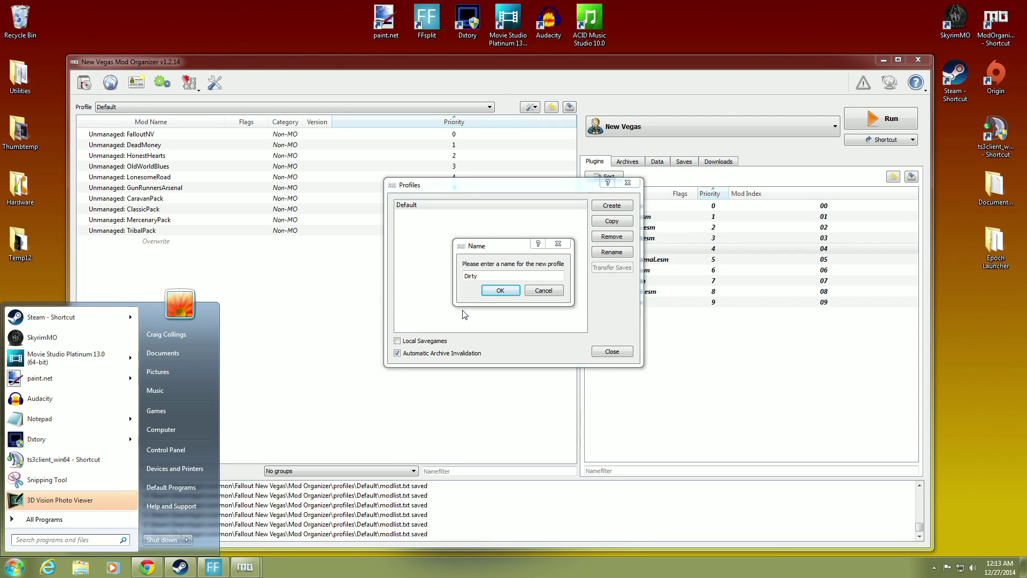
pyautogui.press('super')
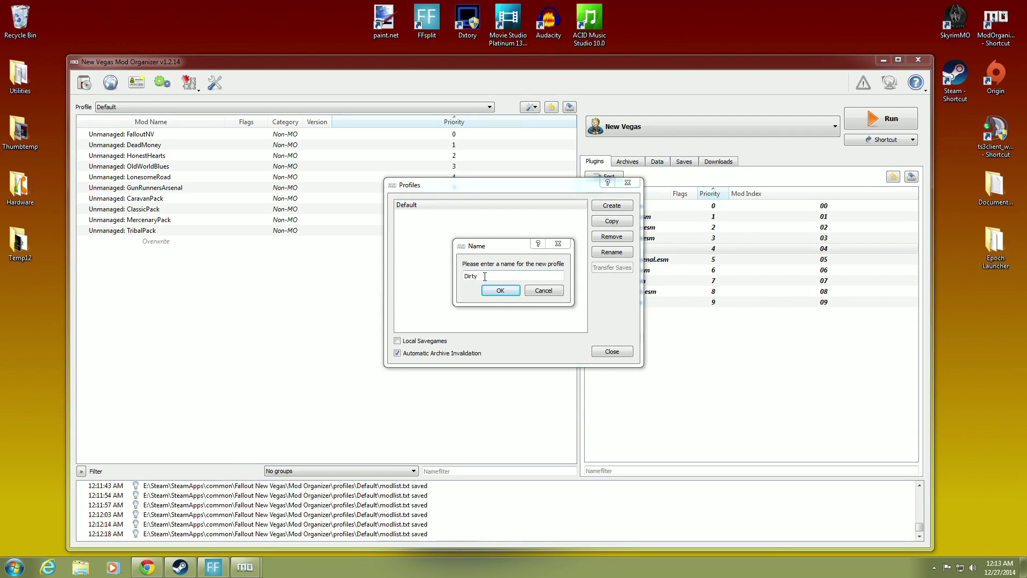
pyautogui.click(484, 276)
pyautogui.write('Weas')
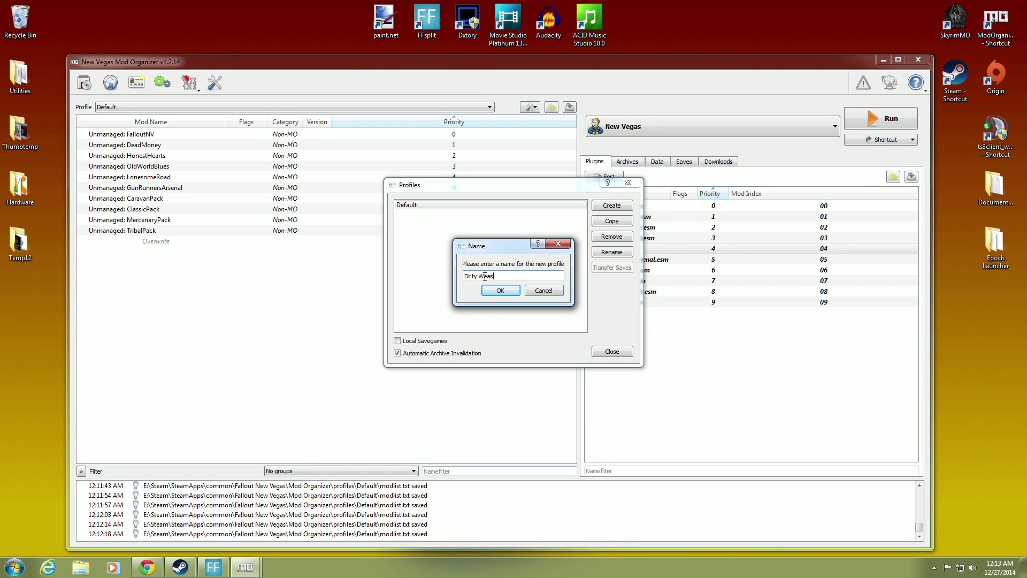
pyautogui.write('el')
pyautogui.click(495, 291)
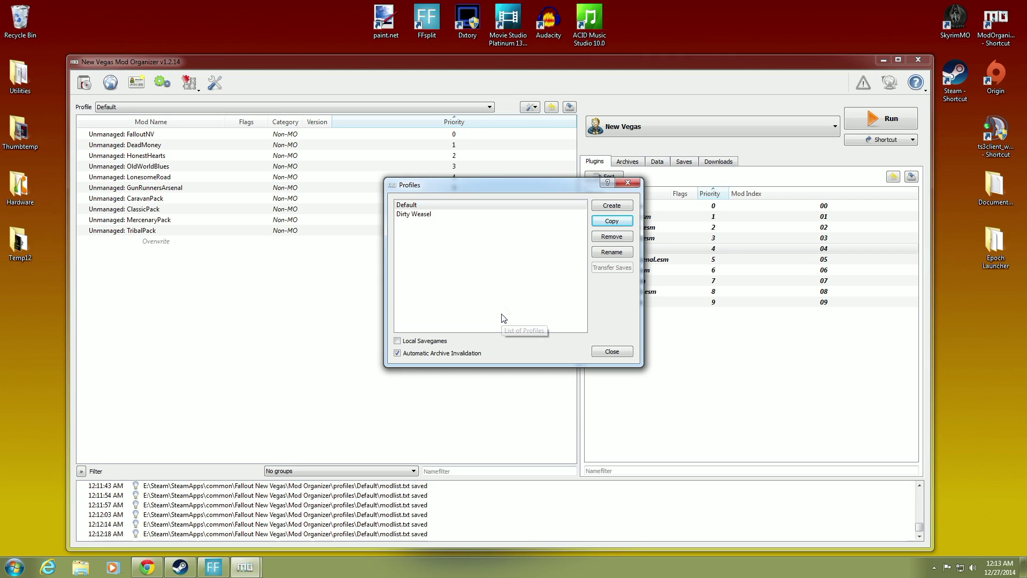
pyautogui.click(461, 215)
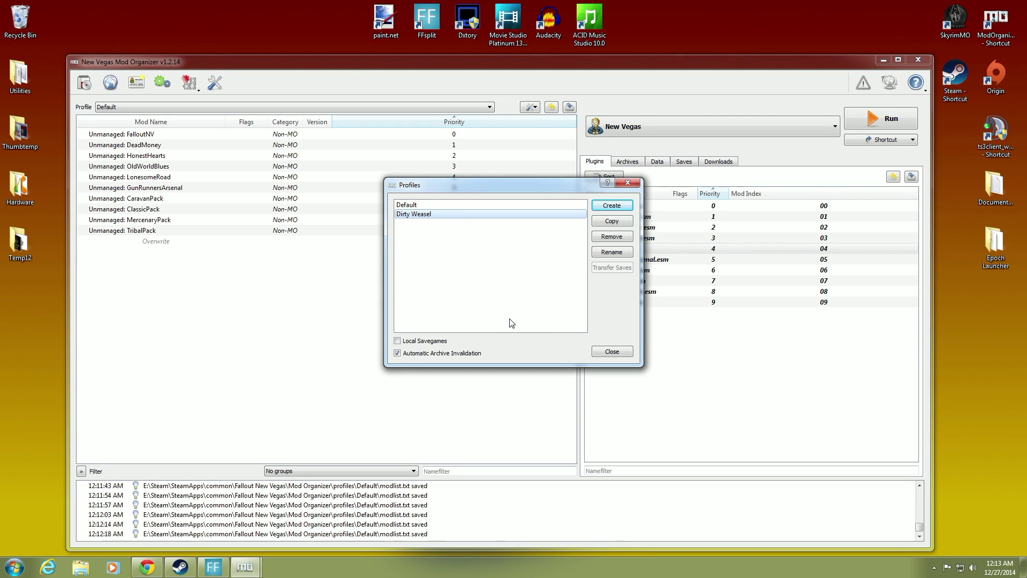
# Switch the active profile to Dirty Weasel and verify it in the profile manager.
pyautogui.click(598, 355)
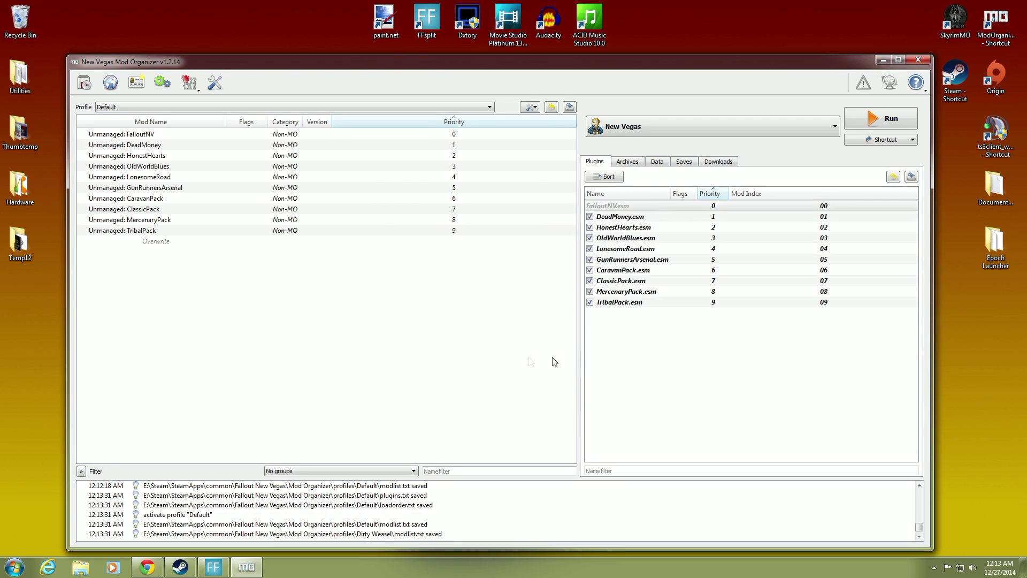
pyautogui.click(490, 108)
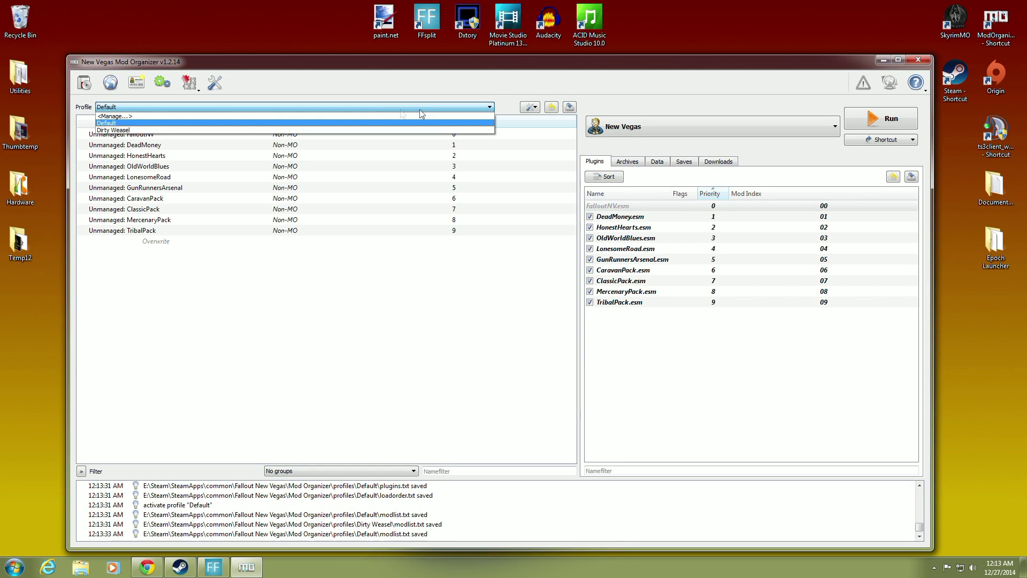
pyautogui.click(370, 119)
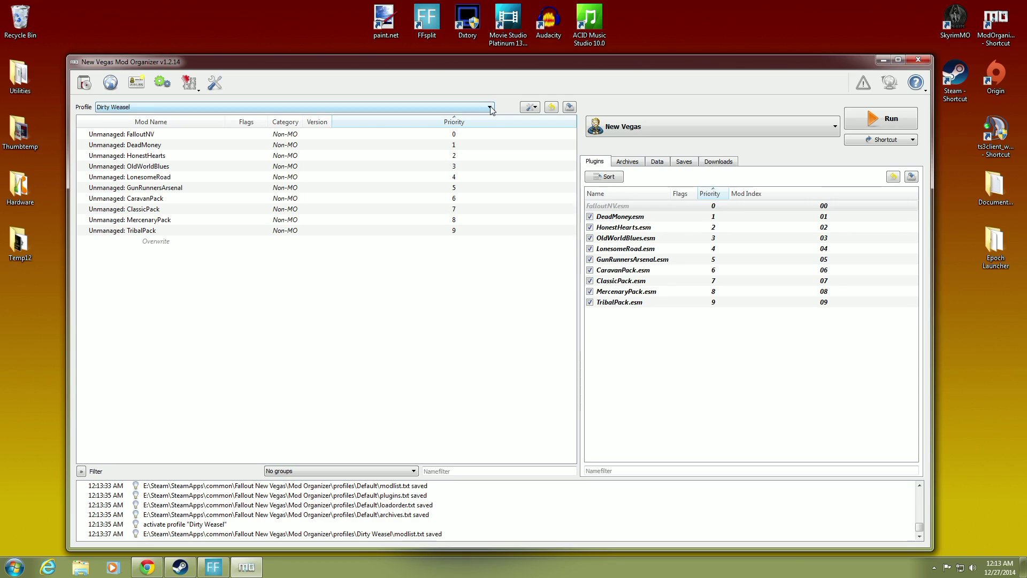
pyautogui.click(369, 107)
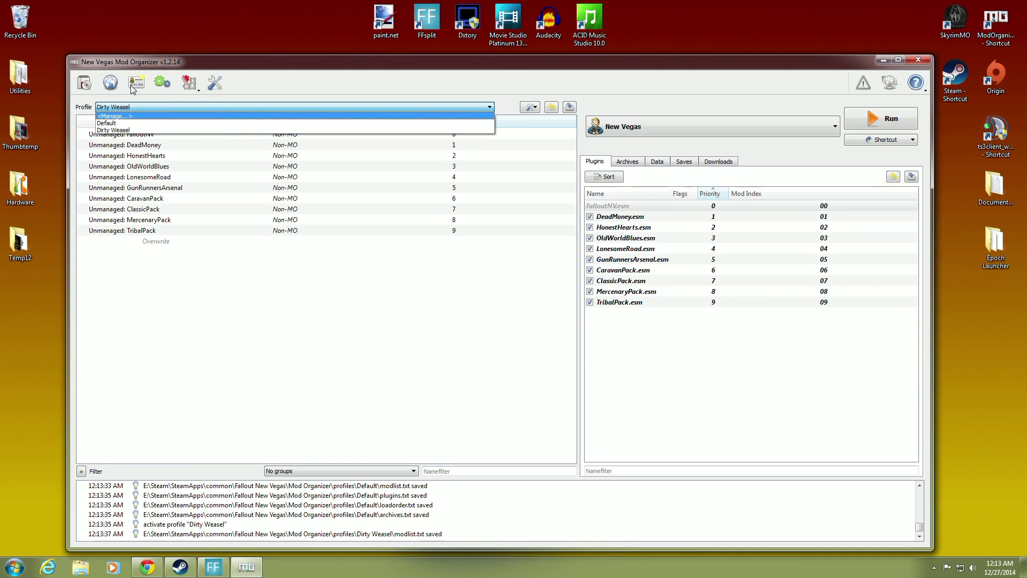
pyautogui.click(153, 117)
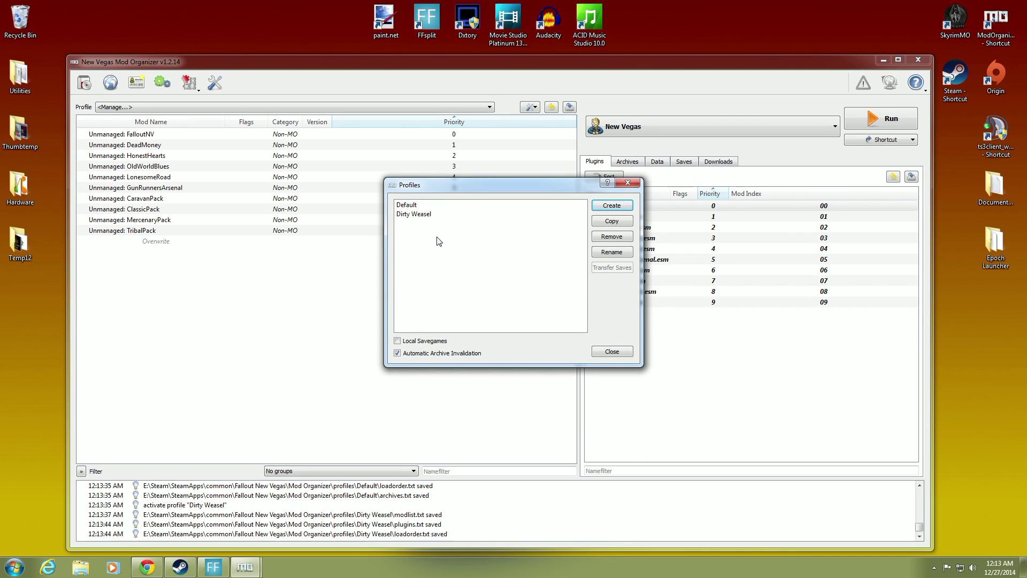
pyautogui.click(603, 352)
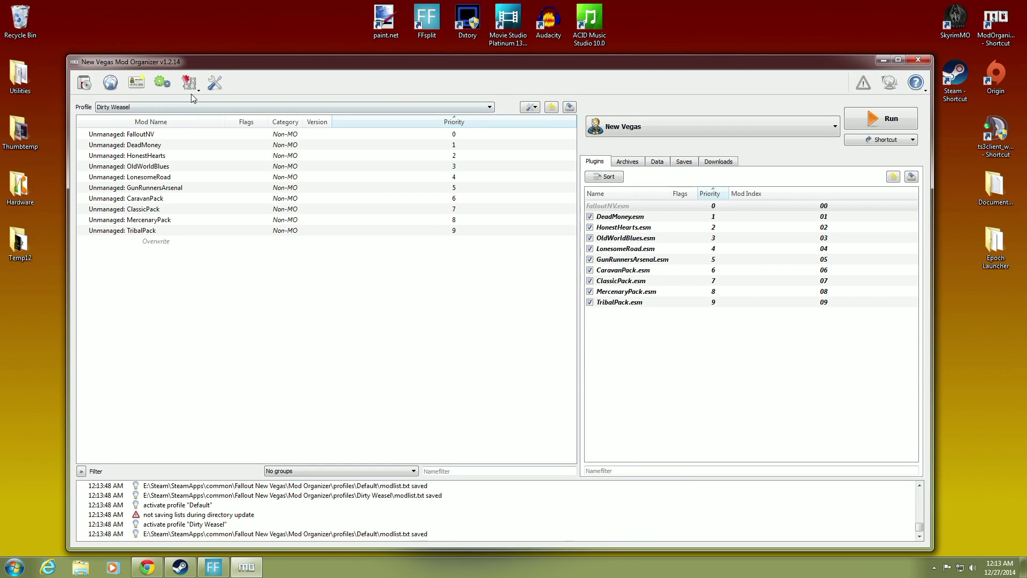
pyautogui.click(159, 85)
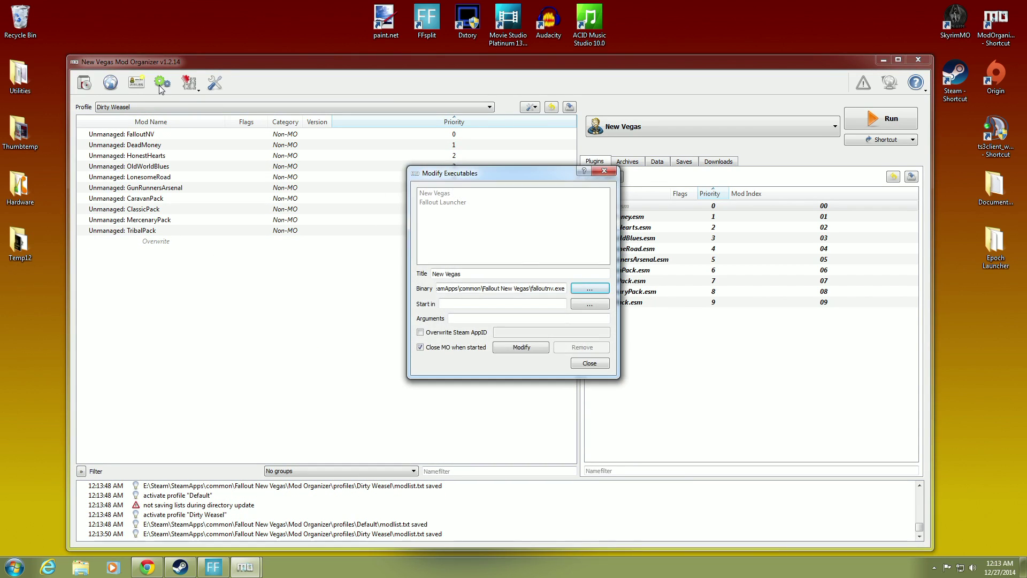
pyautogui.click(588, 364)
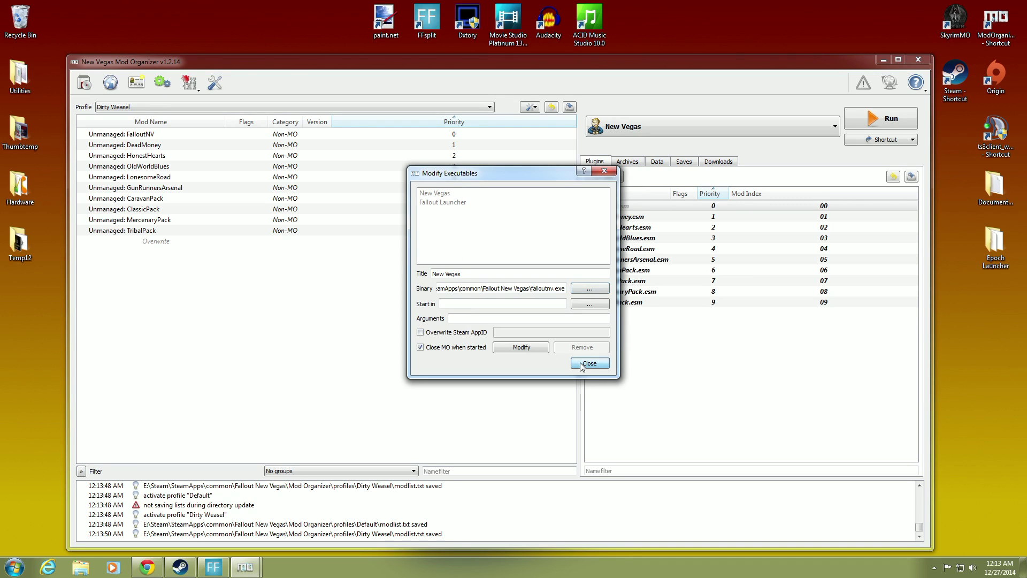
pyautogui.click(196, 91)
pyautogui.click(208, 101)
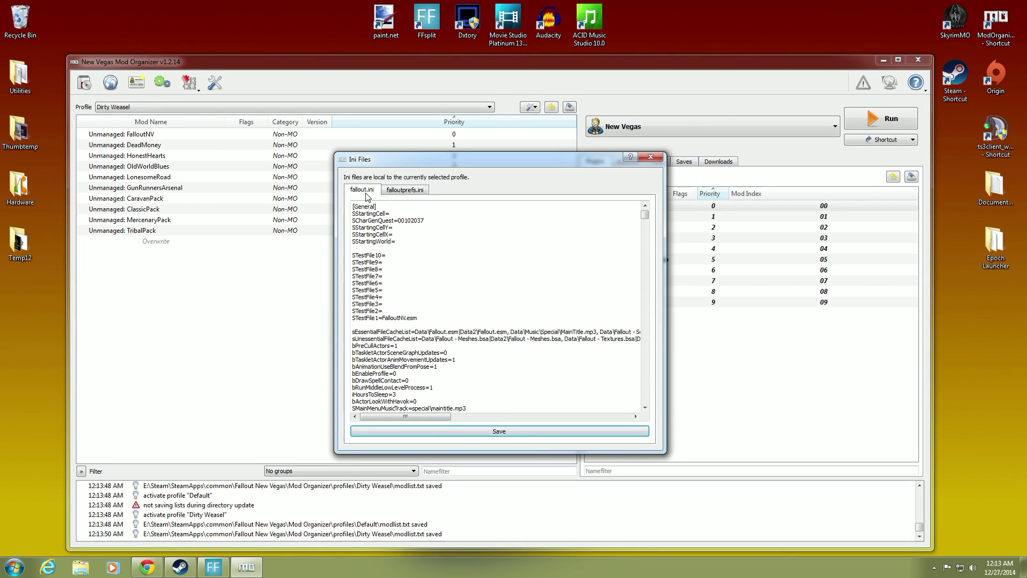
pyautogui.click(402, 194)
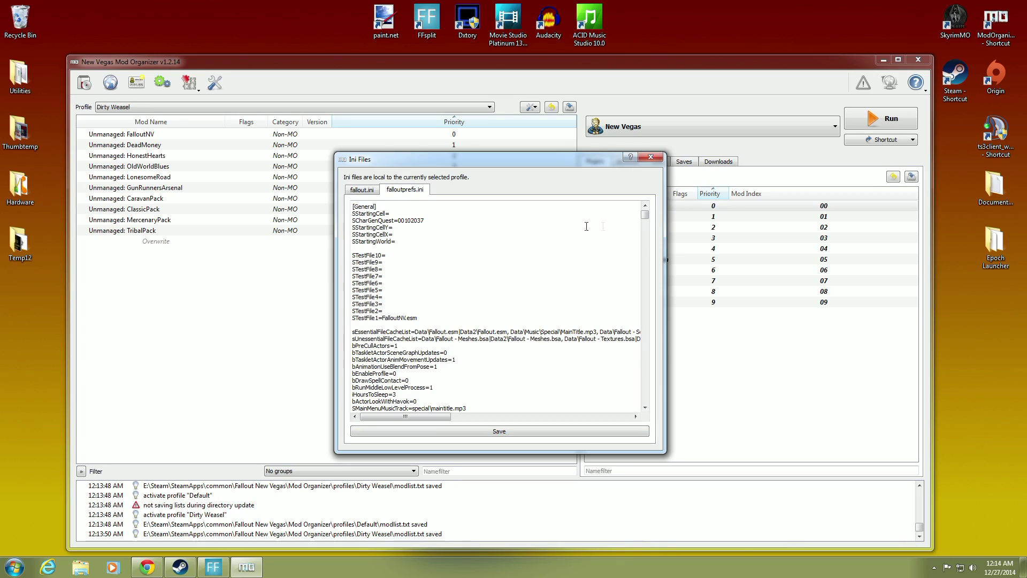
pyautogui.scroll(-5, 644, 217)
pyautogui.scroll(5, 645, 225)
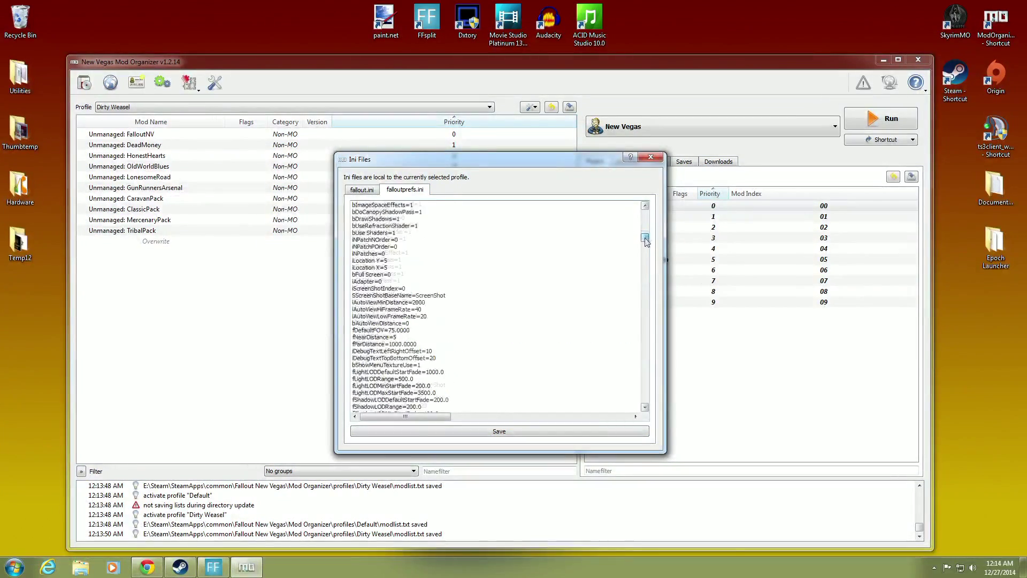
pyautogui.moveTo(647, 214)
pyautogui.mouseDown()
pyautogui.moveTo(647, 396)
pyautogui.moveTo(647, 215)
pyautogui.mouseUp()
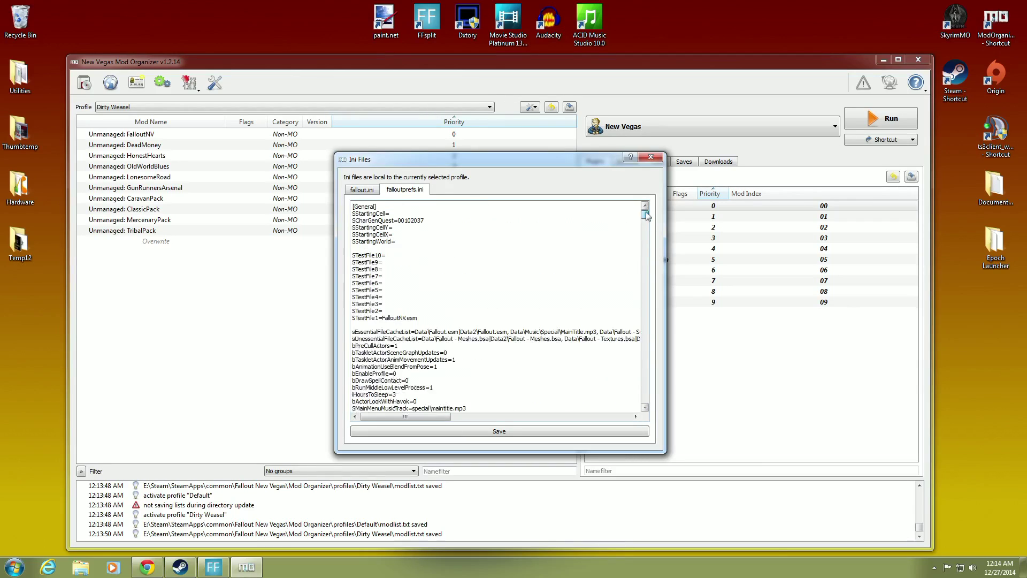
pyautogui.click(362, 190)
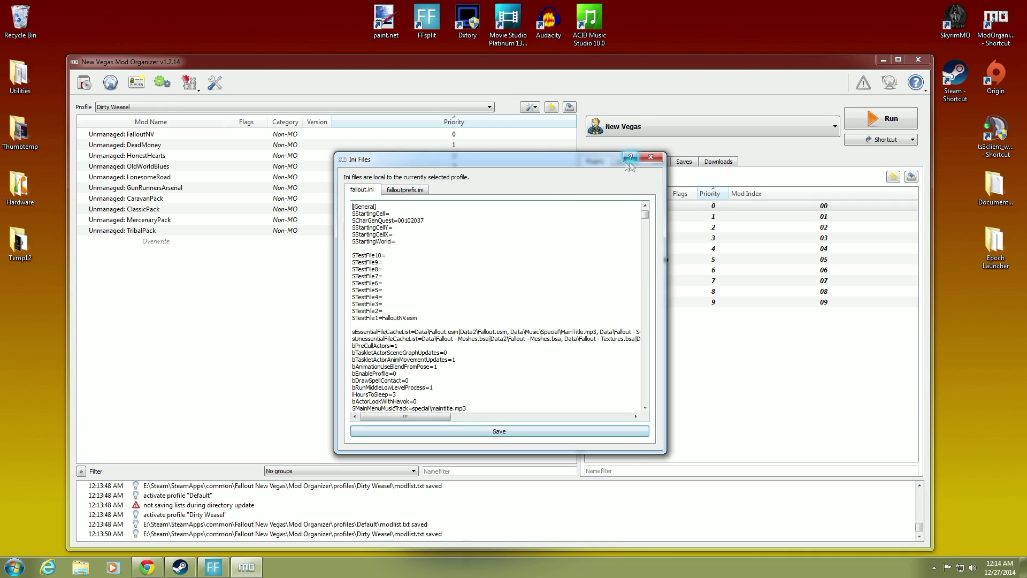
pyautogui.click(651, 160)
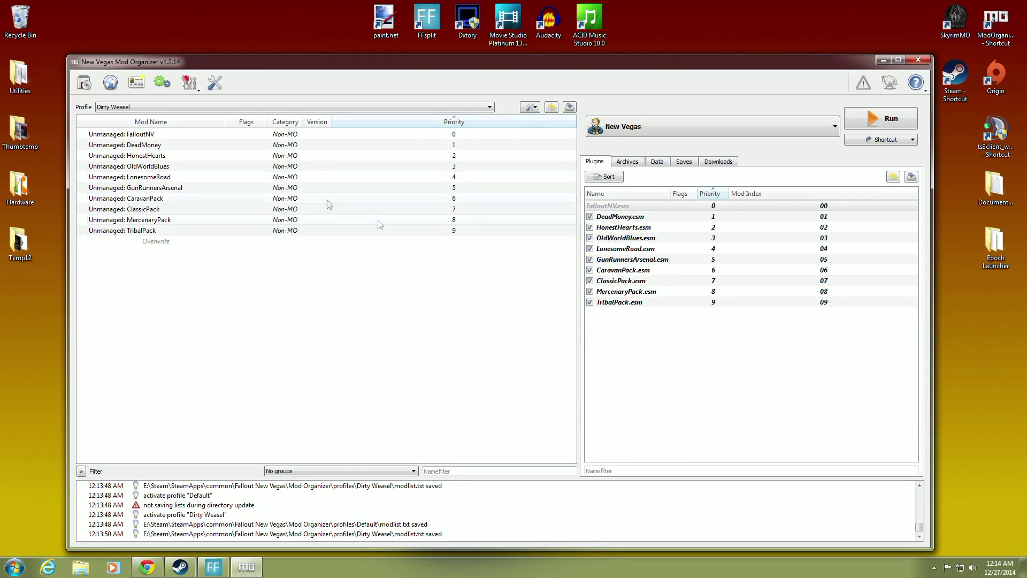
pyautogui.click(220, 88)
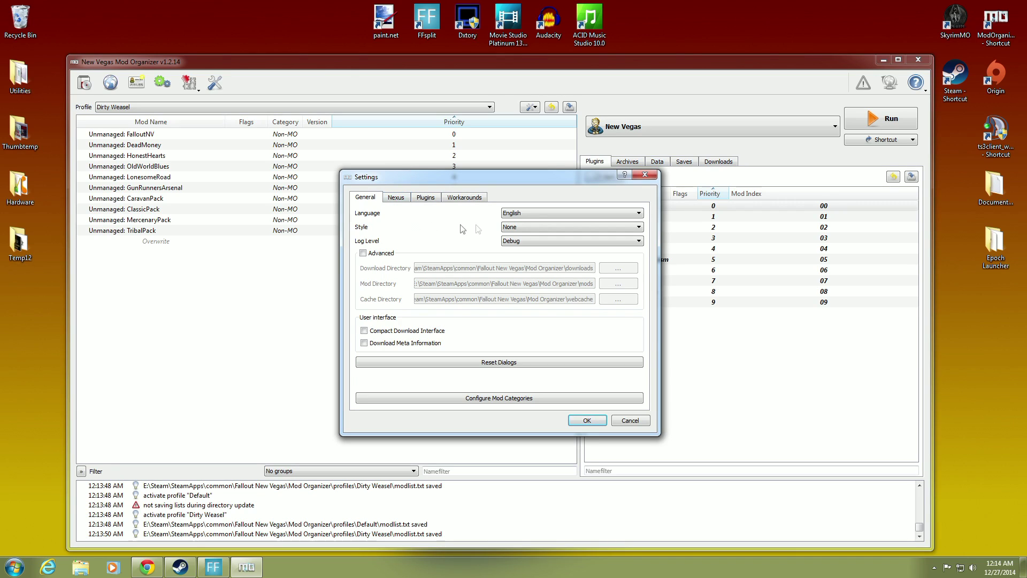
pyautogui.click(637, 230)
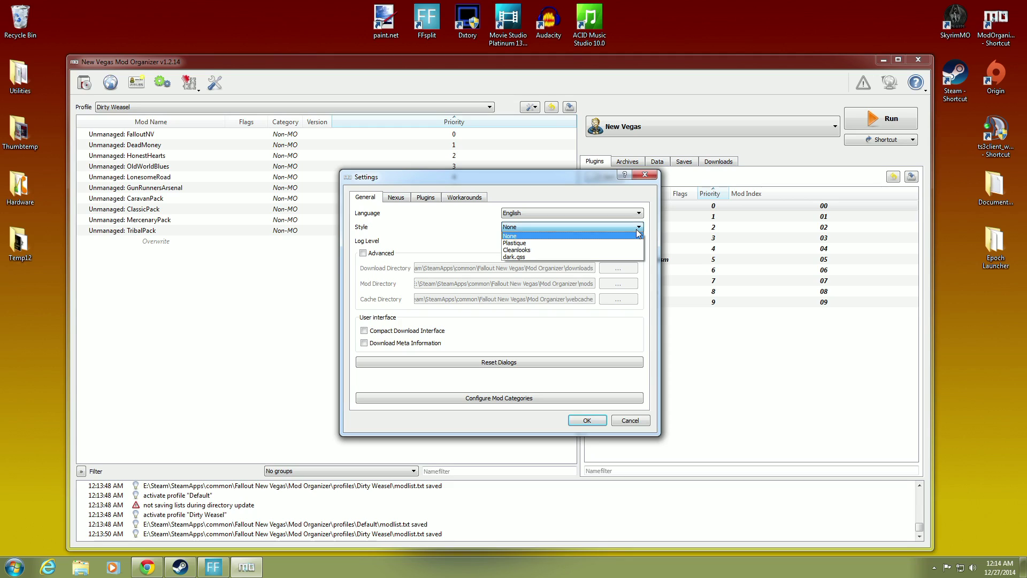
pyautogui.click(562, 236)
pyautogui.click(617, 229)
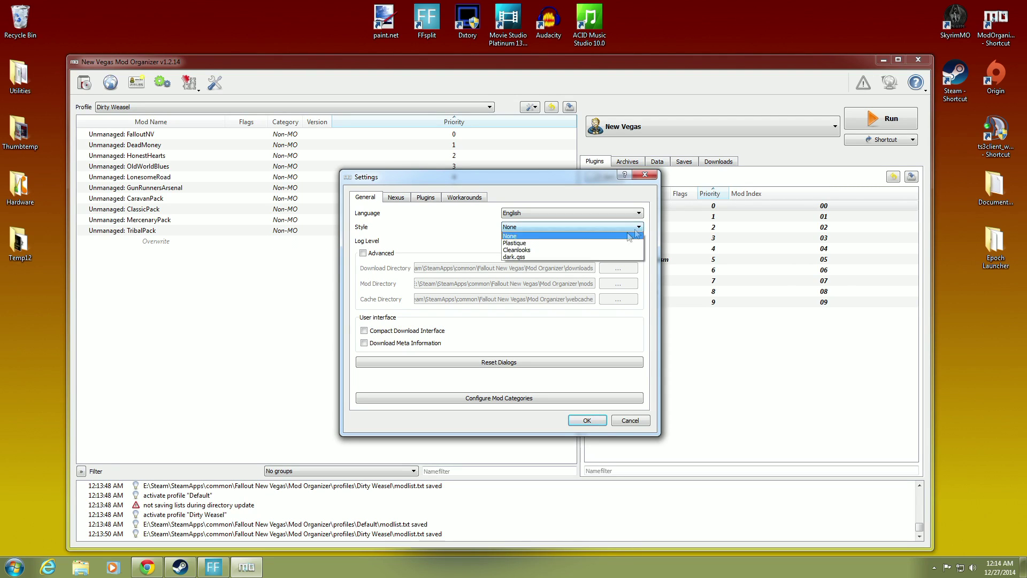
pyautogui.click(564, 250)
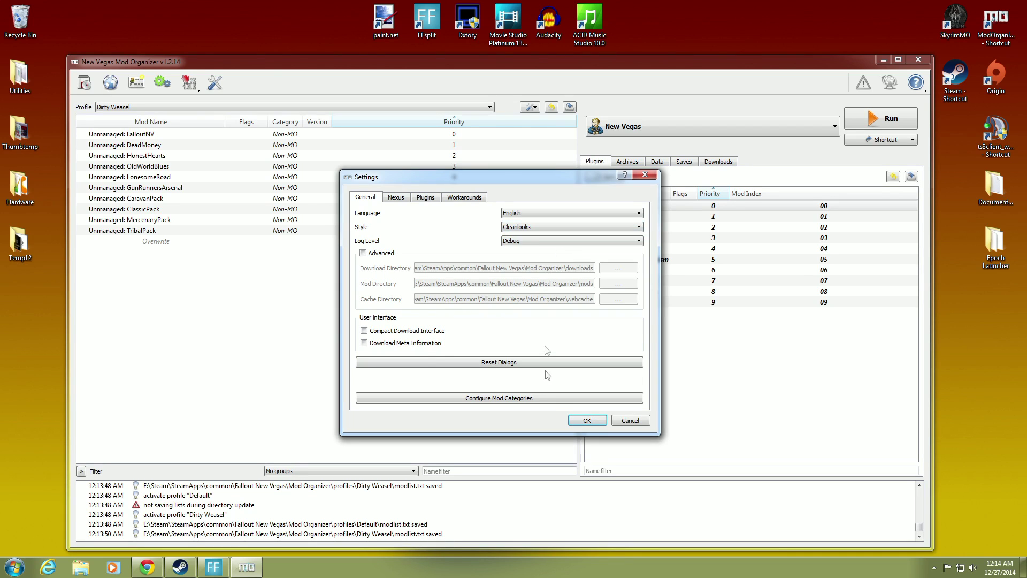
pyautogui.click(585, 421)
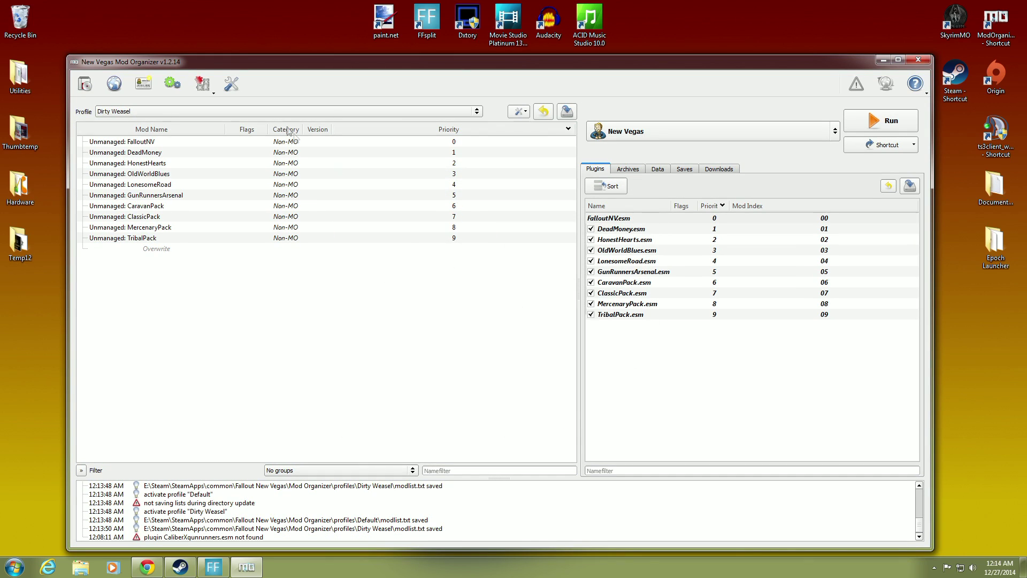
pyautogui.click(231, 84)
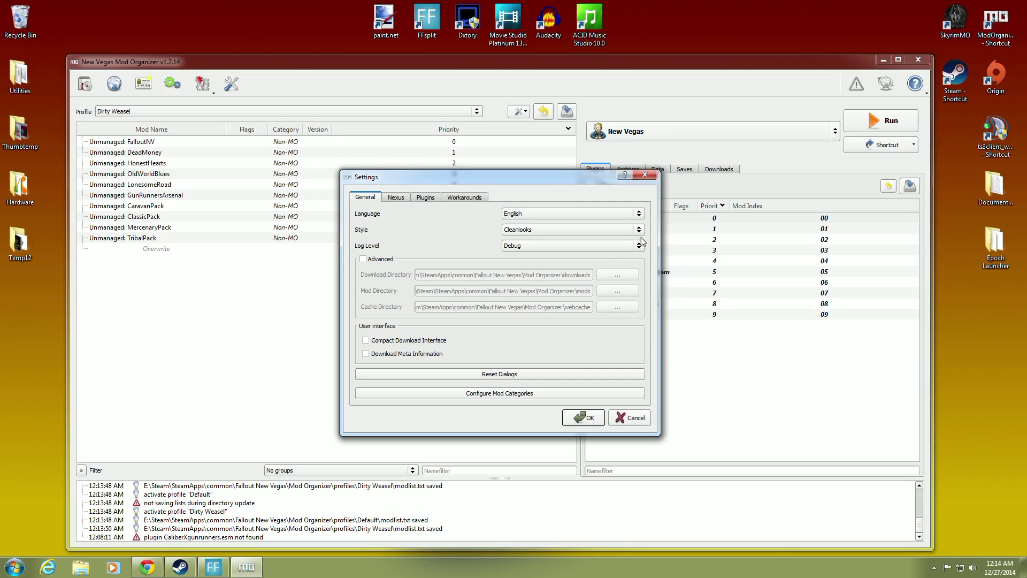
pyautogui.click(642, 233)
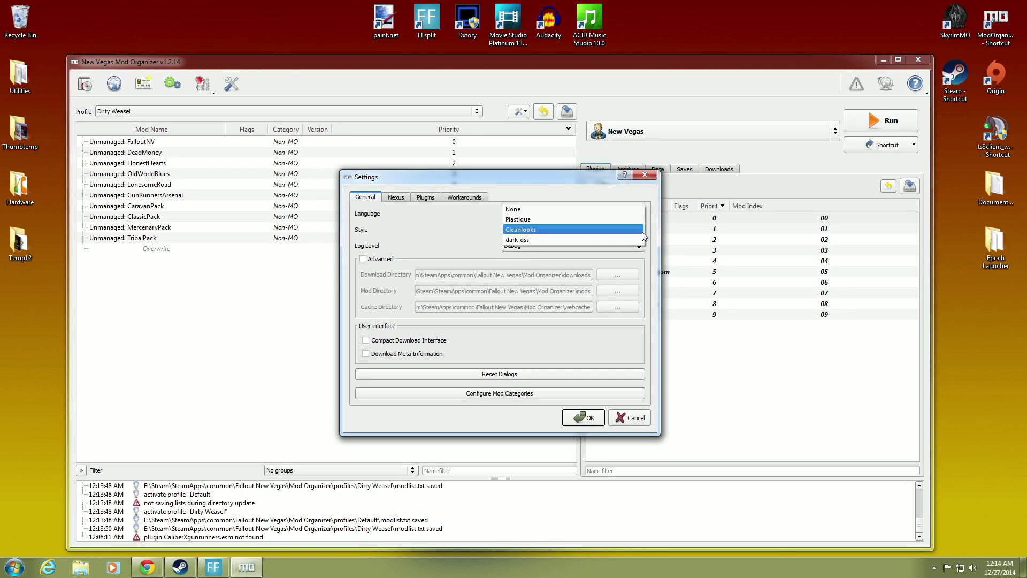
pyautogui.click(599, 240)
pyautogui.click(566, 416)
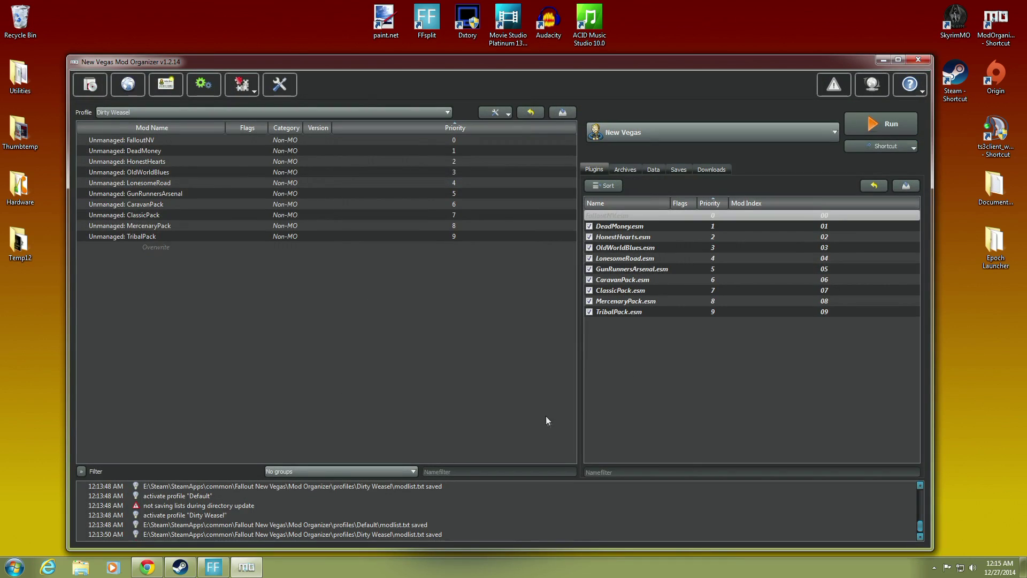
pyautogui.click(286, 92)
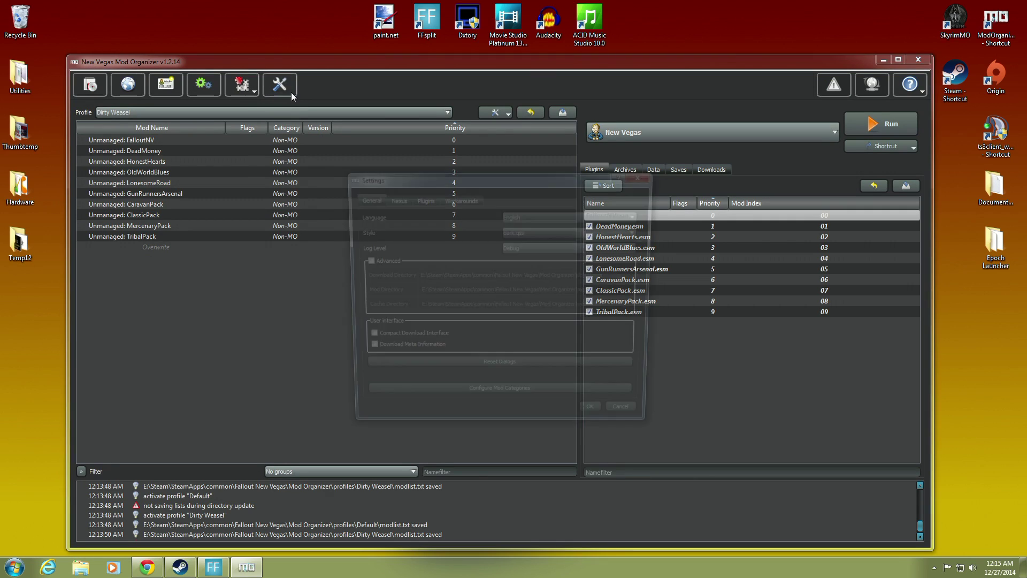
pyautogui.click(630, 236)
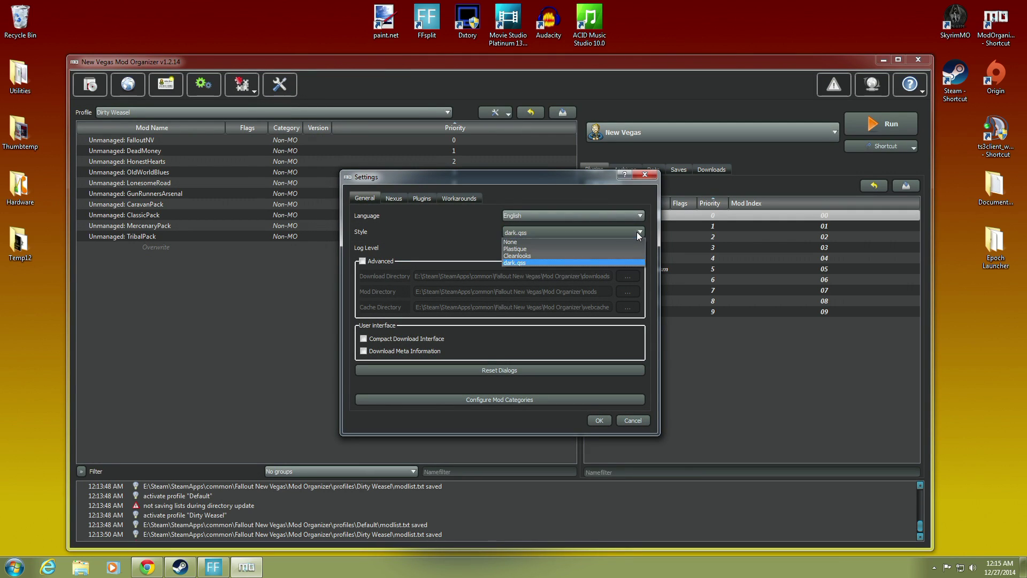
pyautogui.click(579, 243)
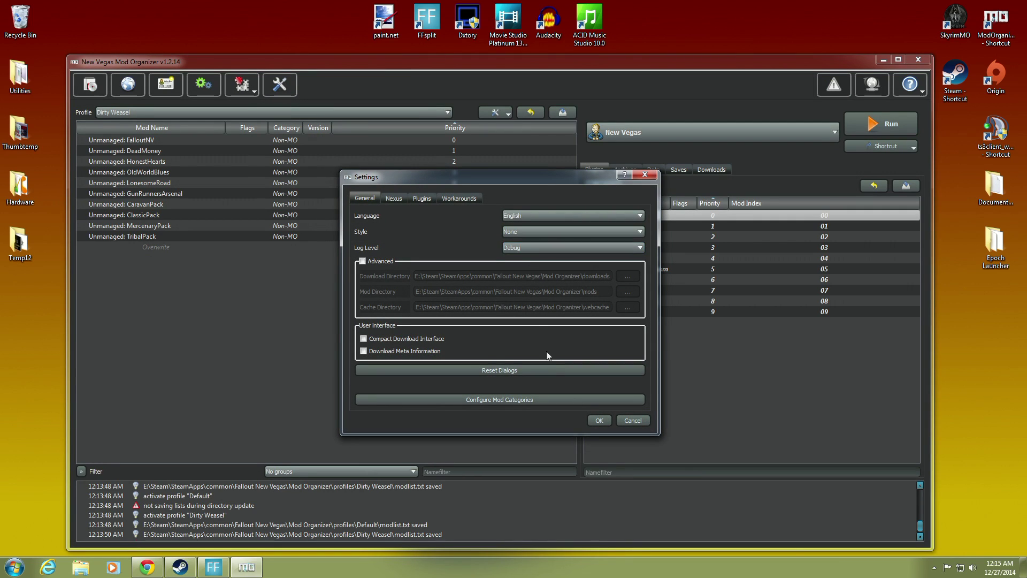
pyautogui.click(597, 421)
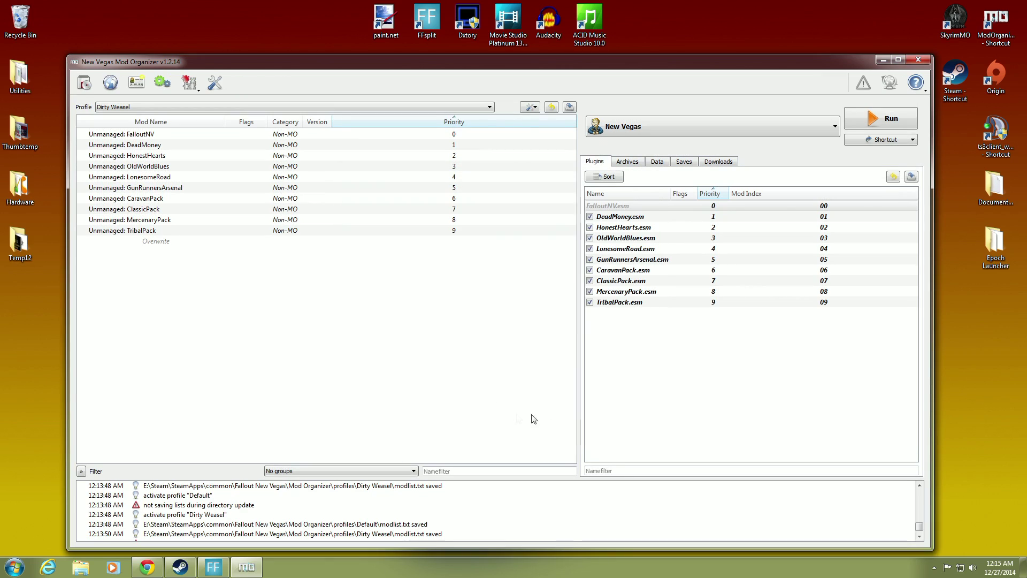
# Enable Automatically Log-In to Nexus in Settings, entering the account username and password.
pyautogui.click(215, 84)
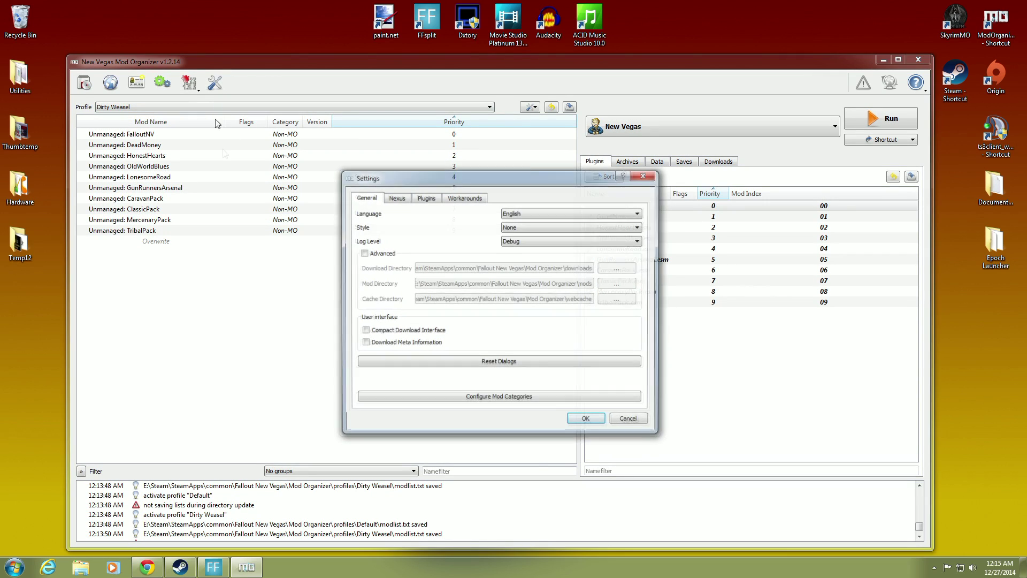
pyautogui.click(463, 198)
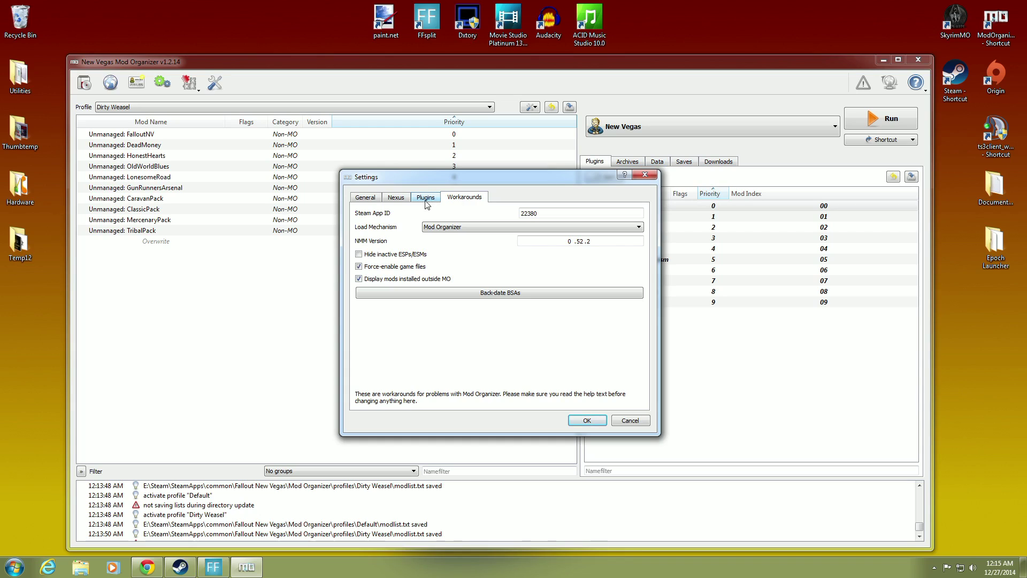
pyautogui.click(393, 201)
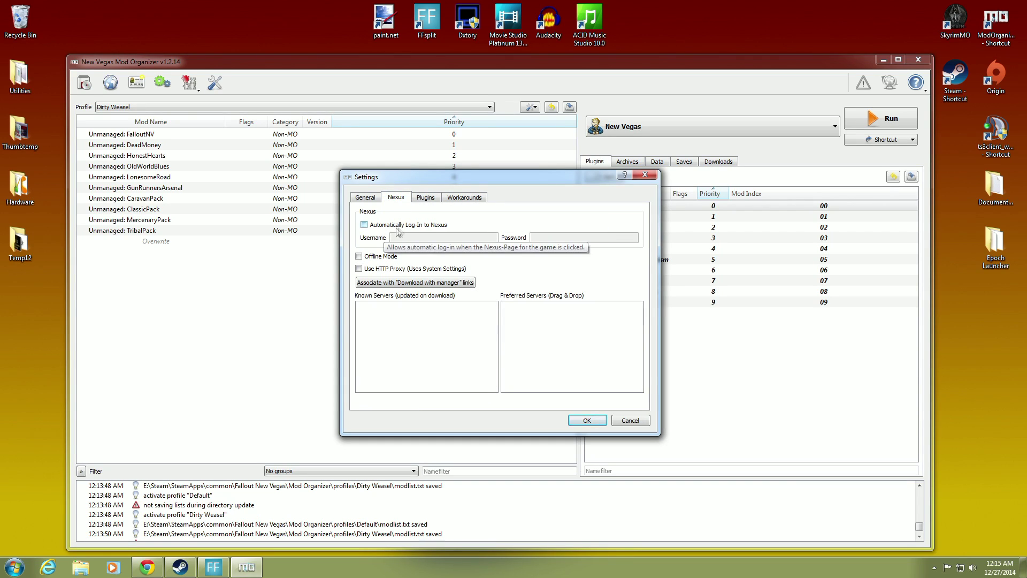
pyautogui.click(364, 224)
pyautogui.click(402, 239)
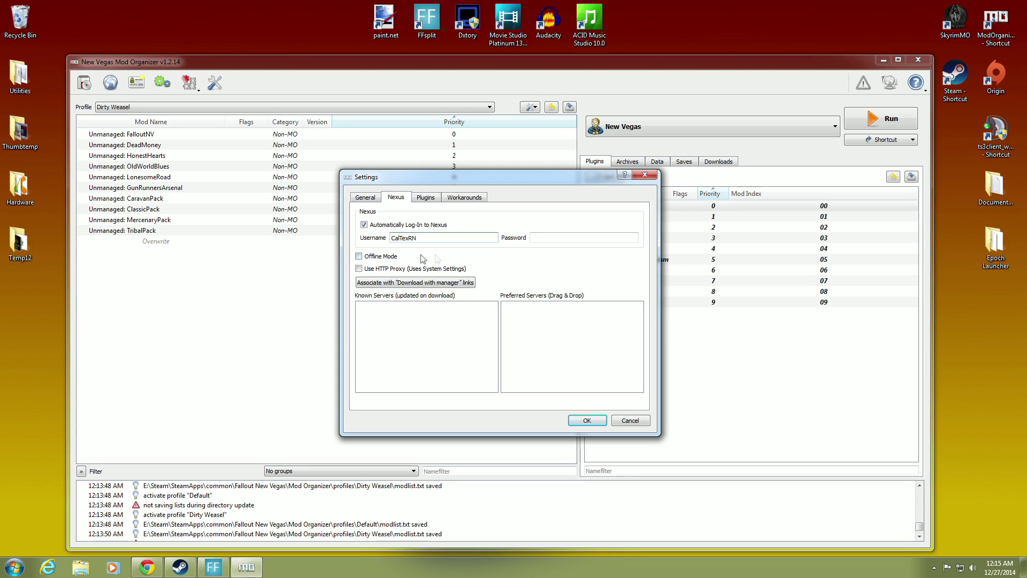
pyautogui.press('Tab')
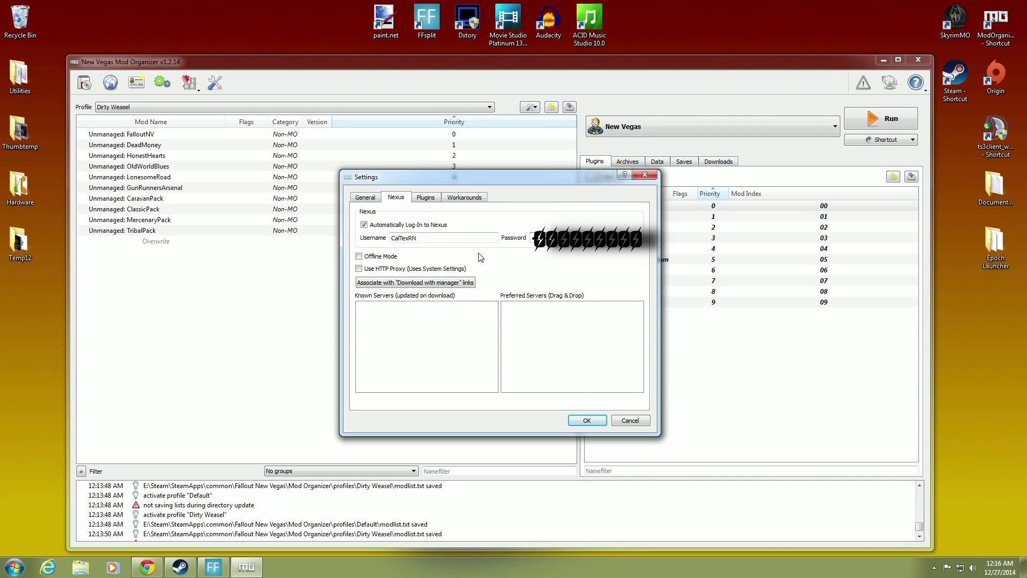
pyautogui.click(587, 421)
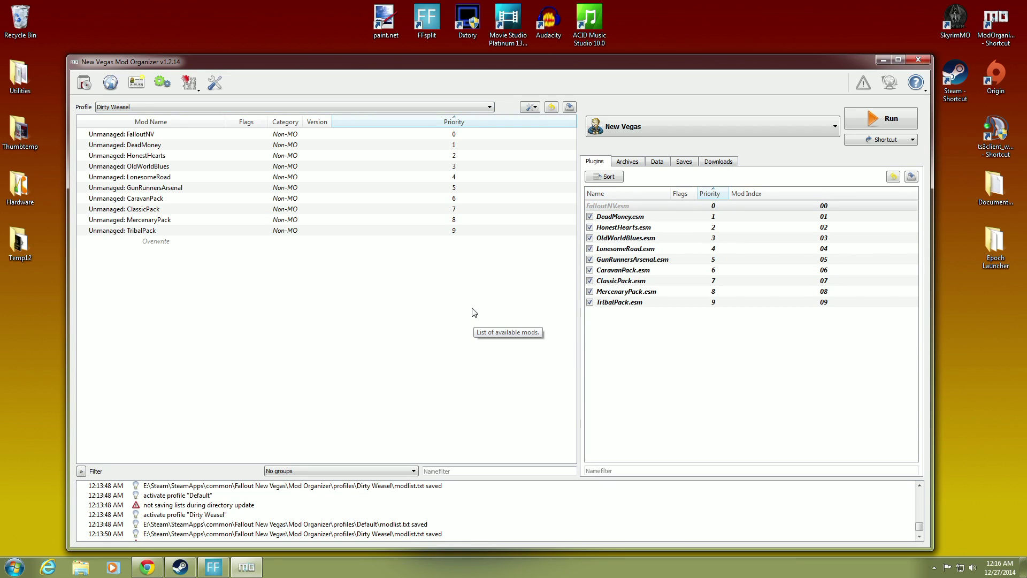
pyautogui.click(632, 164)
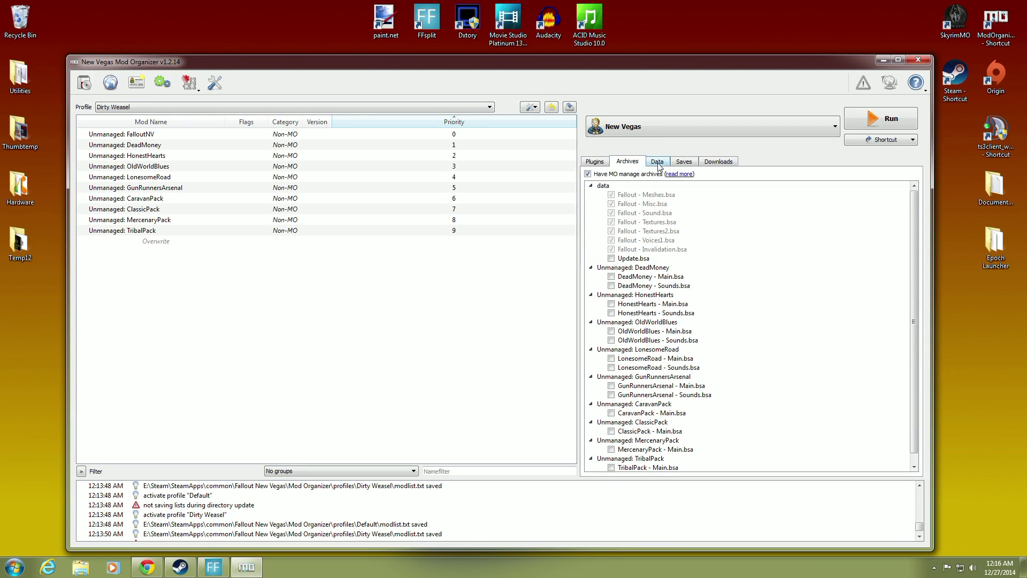
pyautogui.click(659, 165)
pyautogui.click(685, 162)
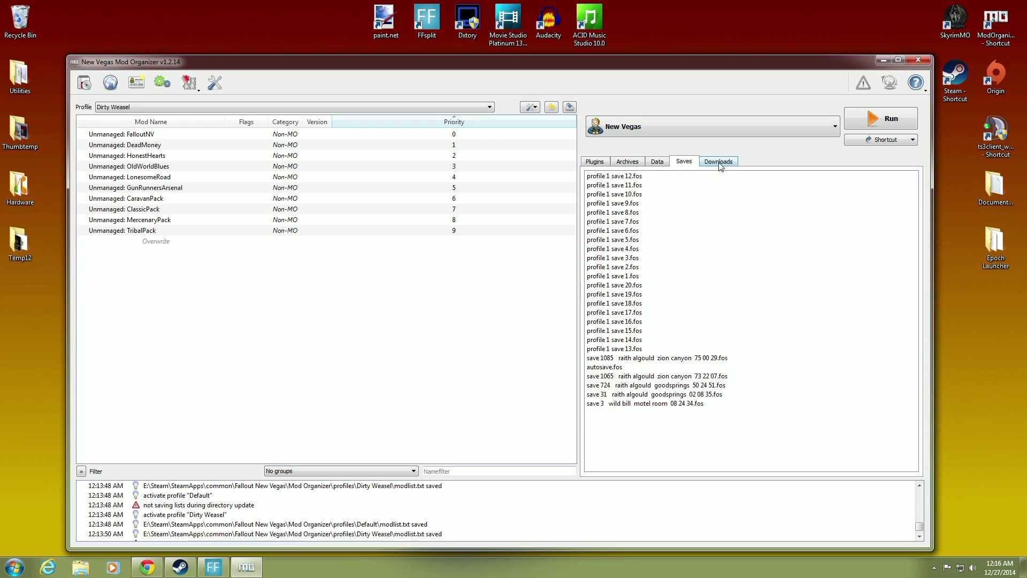
pyautogui.click(719, 162)
pyautogui.click(684, 162)
pyautogui.moveTo(637, 300)
pyautogui.click(627, 162)
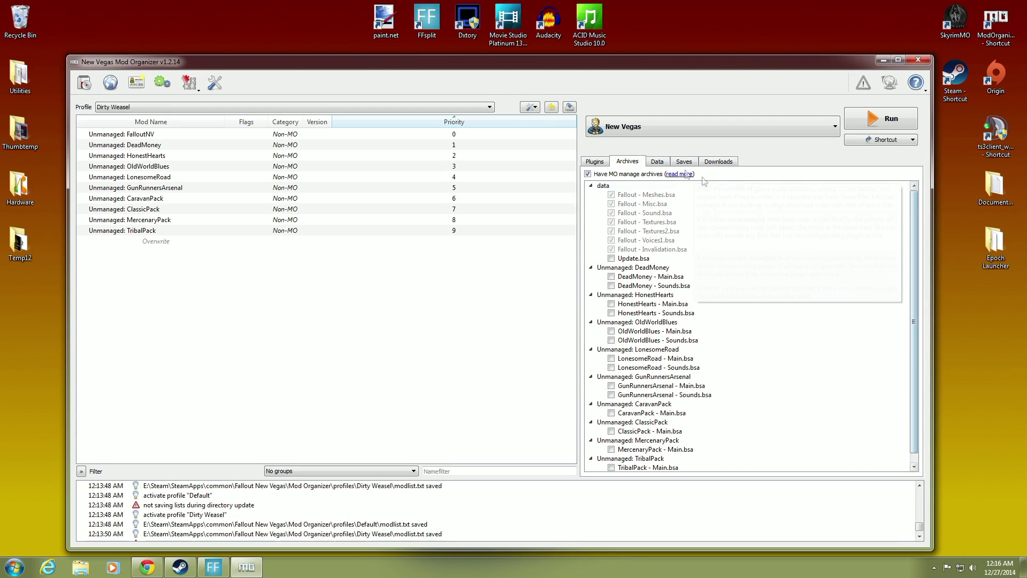
pyautogui.click(595, 161)
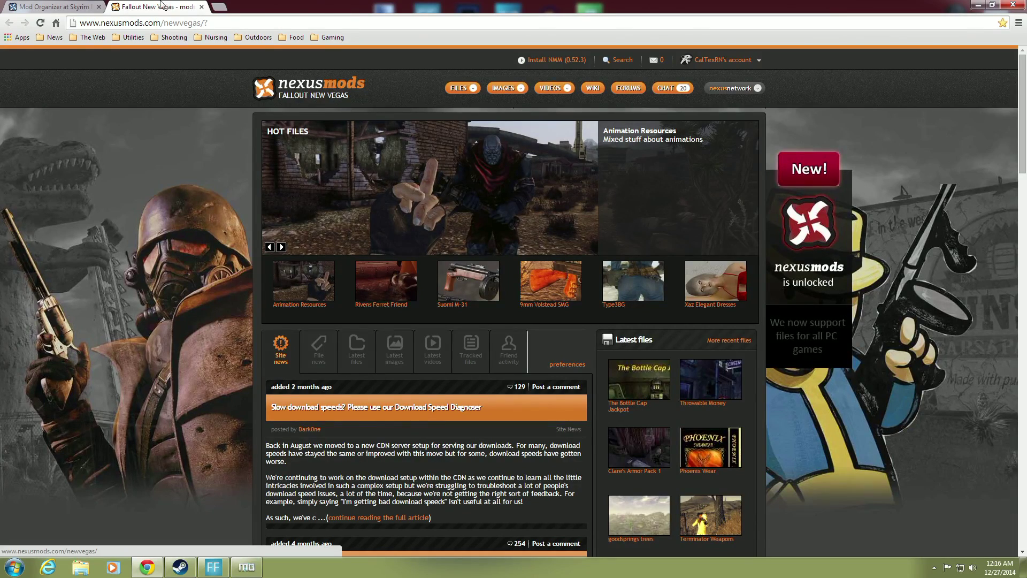
pyautogui.click(201, 6)
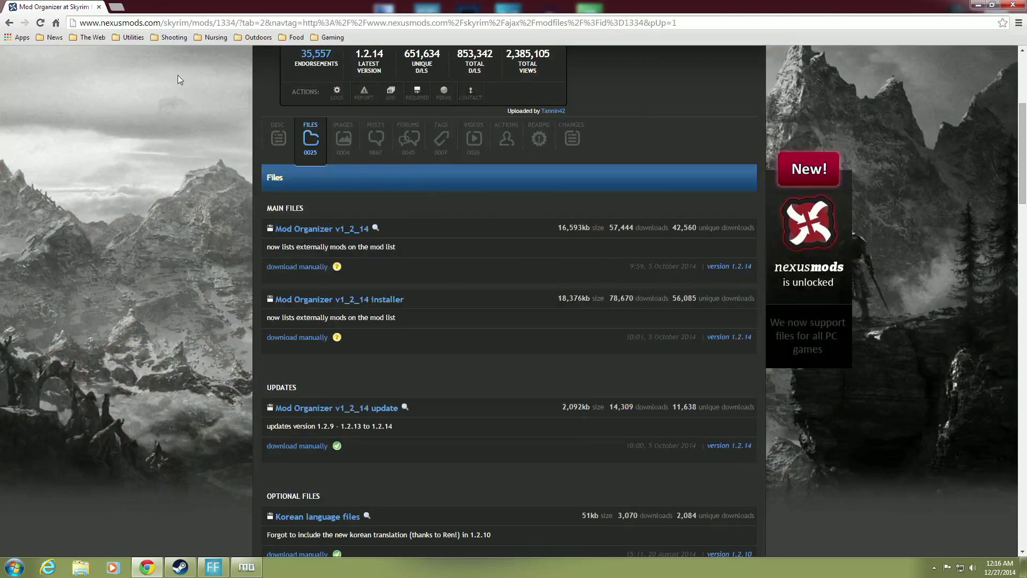
pyautogui.click(977, 6)
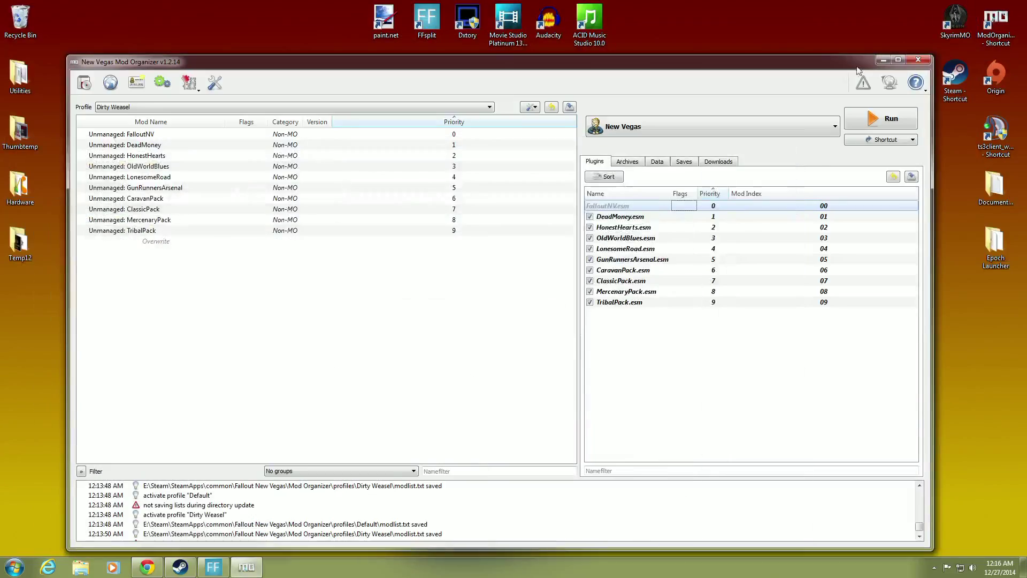
# Close Mod Organizer and rename the desktop Mod Organizer shortcut to NewVegasMO.
pyautogui.click(917, 60)
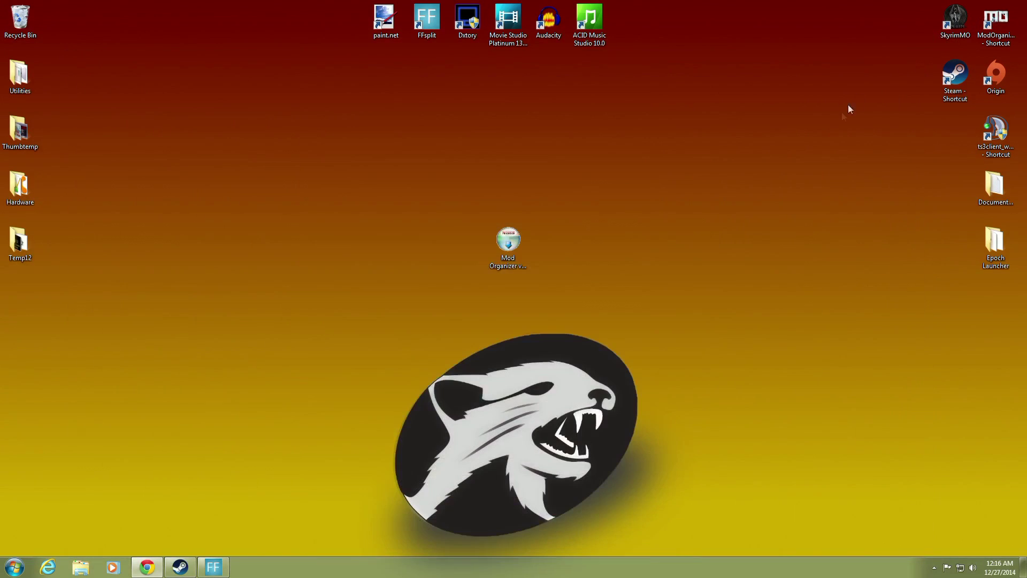
pyautogui.doubleClick(953, 24)
pyautogui.rightClick(989, 34)
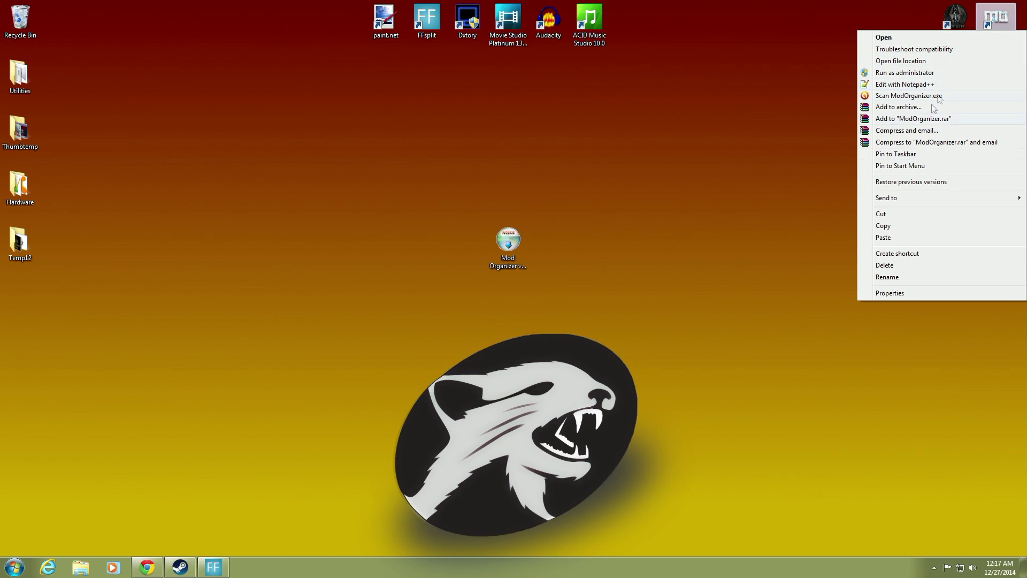
pyautogui.click(899, 277)
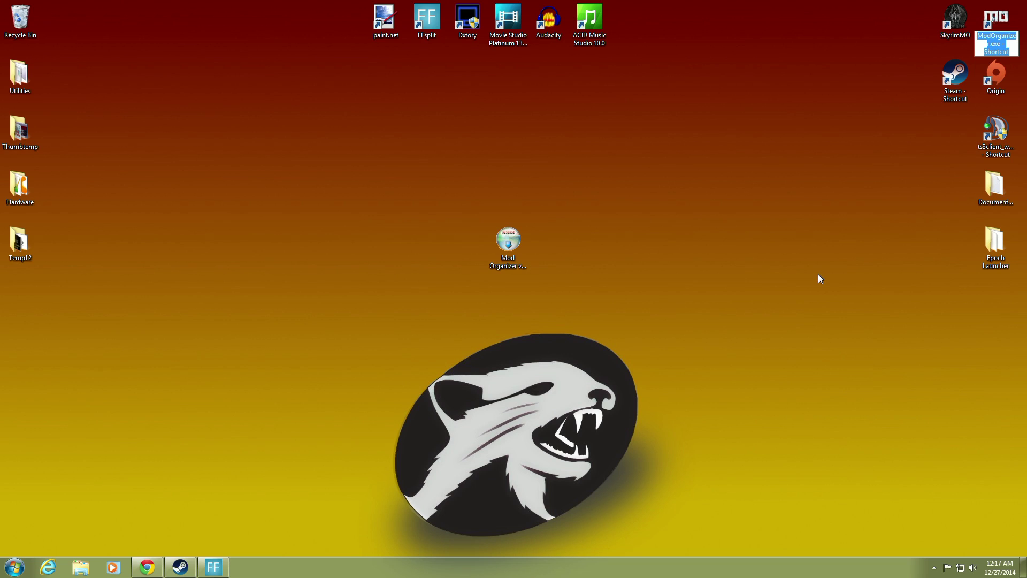
pyautogui.write('NewVeg')
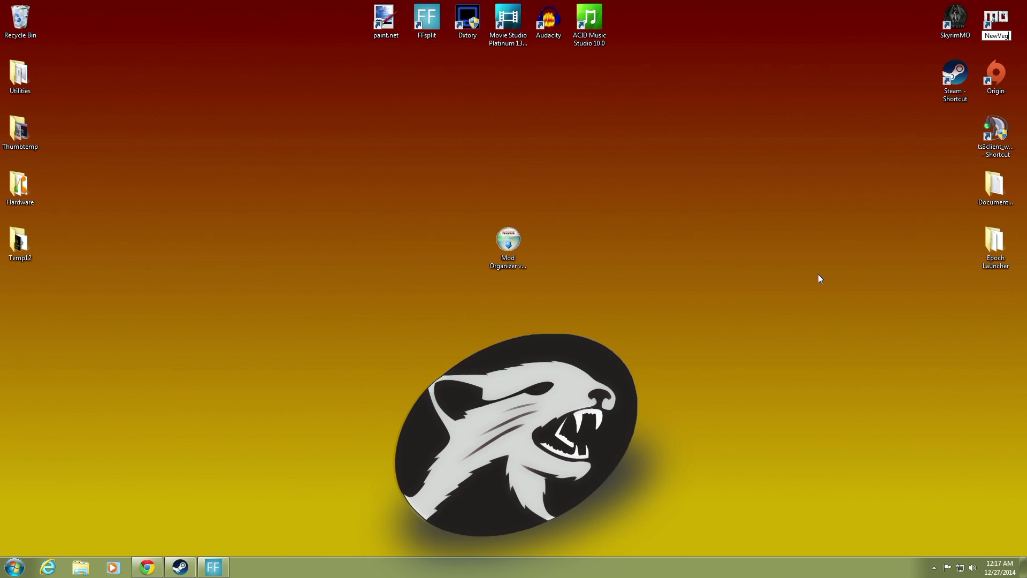
pyautogui.write('asMO')
pyautogui.press('Return')
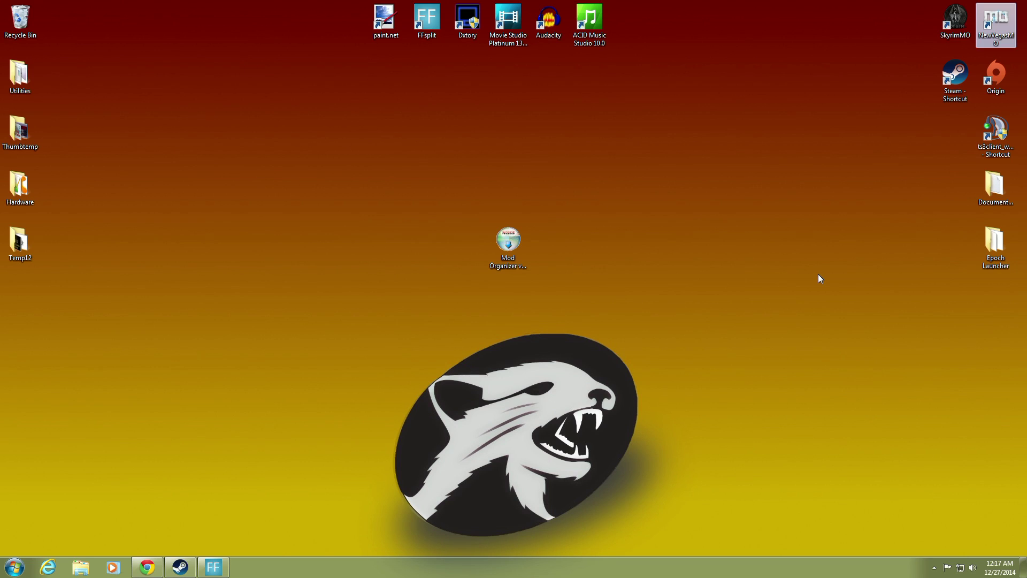
# Rename the NewVegasMO shortcut to FONV-MO.
pyautogui.click(993, 46)
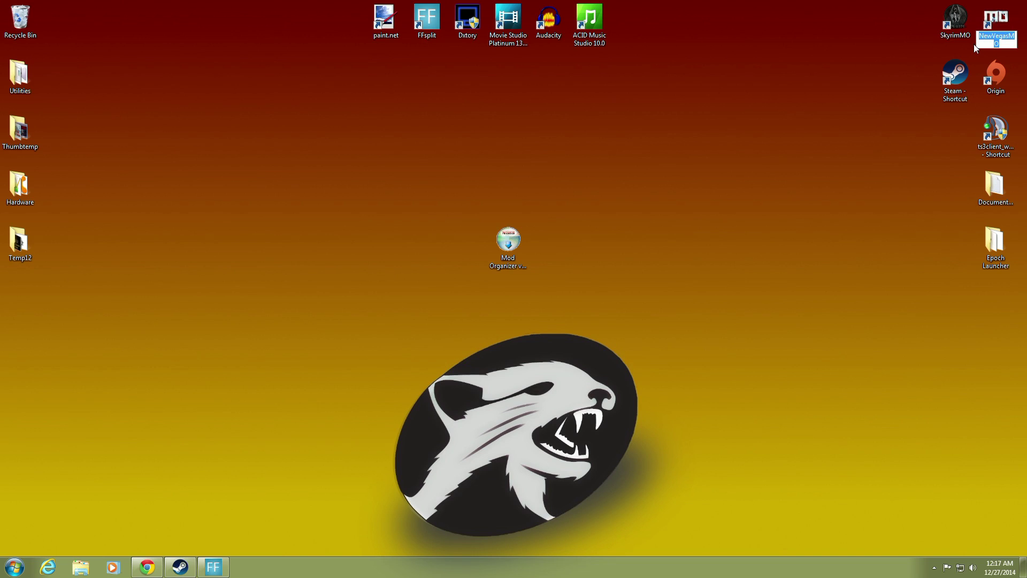
pyautogui.write('FONV-MO')
pyautogui.press('Return')
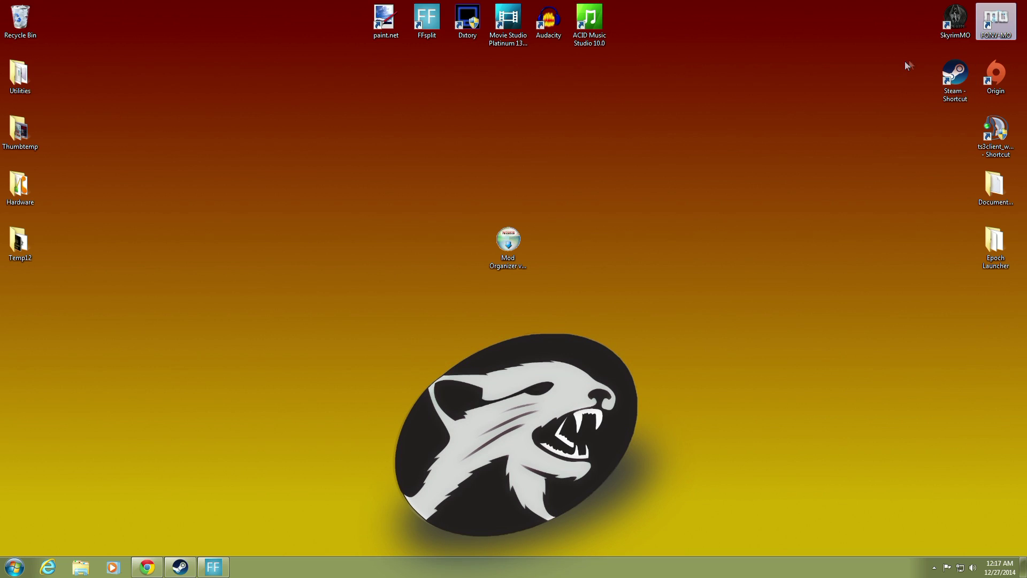
pyautogui.rightClick(998, 26)
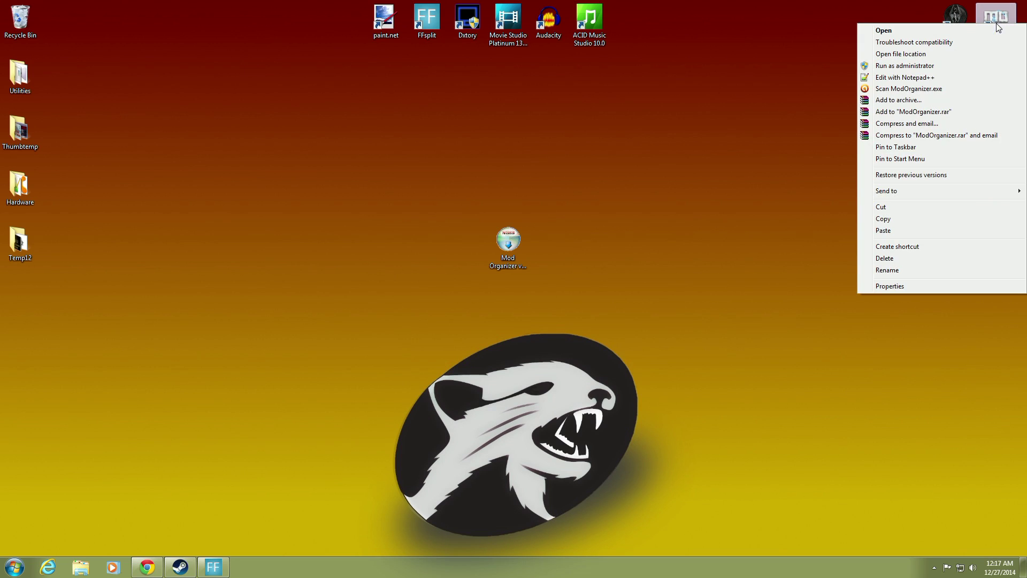
# Change the FONV-MO shortcut's icon to Game Icons\NukaColaQuantumCap.ico and apply it.
pyautogui.click(884, 285)
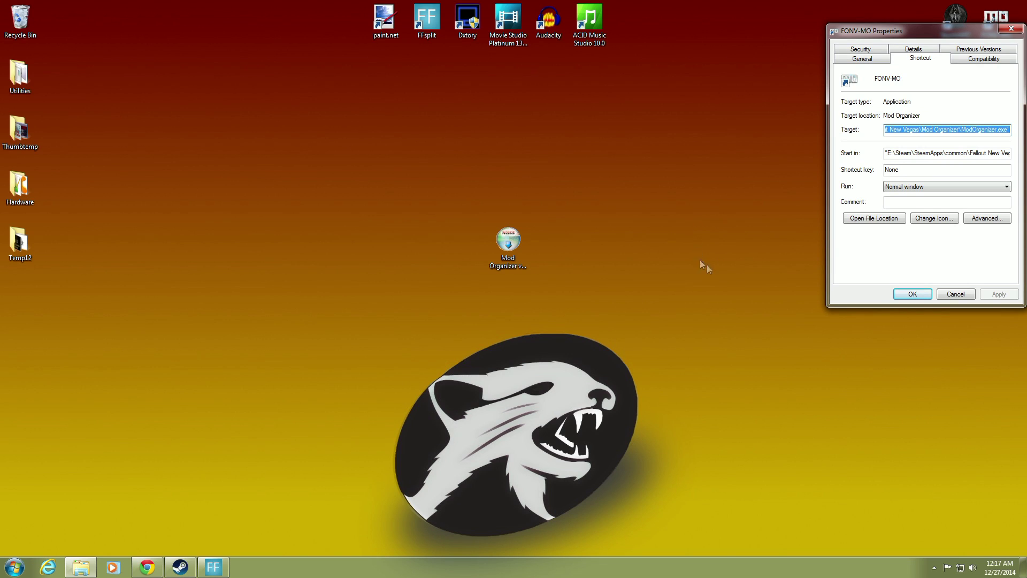
pyautogui.moveTo(916, 32); pyautogui.dragTo(720, 60)
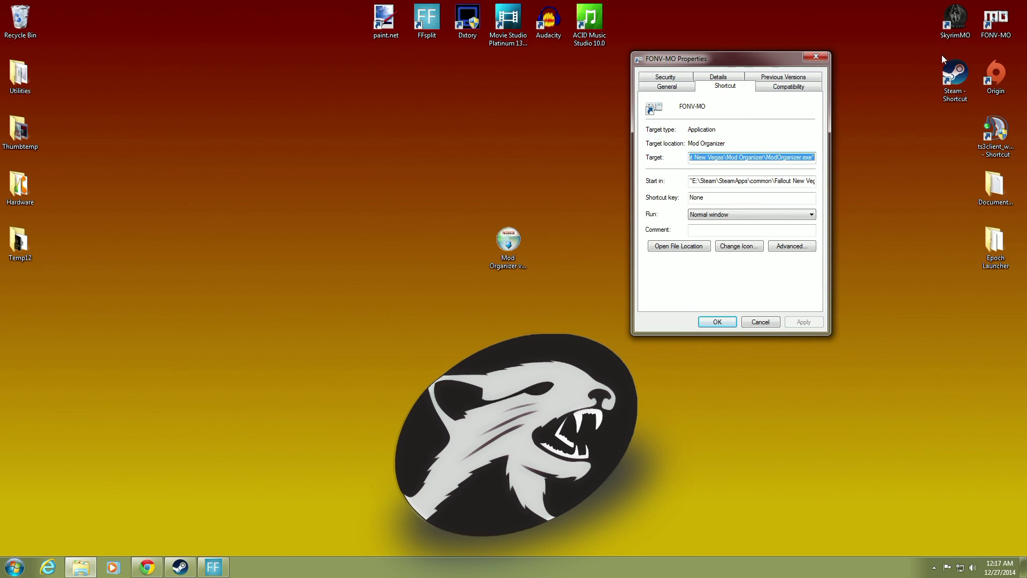
pyautogui.click(724, 248)
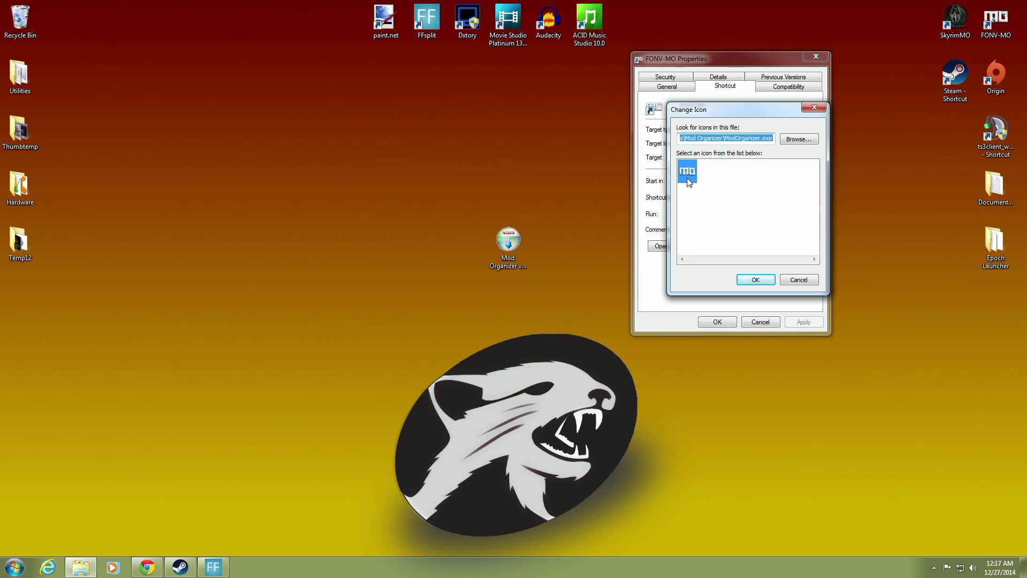
pyautogui.click(788, 143)
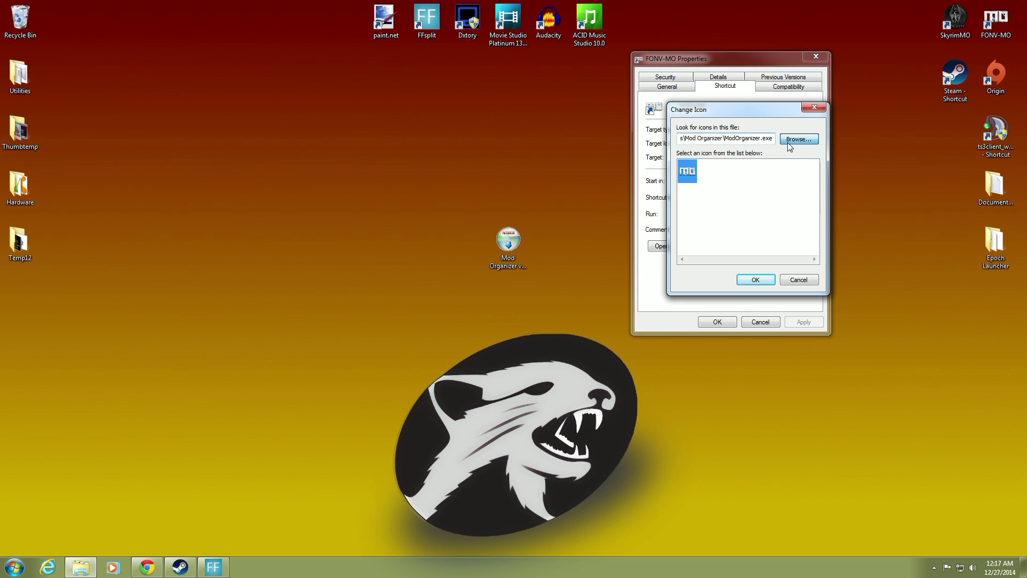
pyautogui.moveTo(795, 131); pyautogui.dragTo(559, 133)
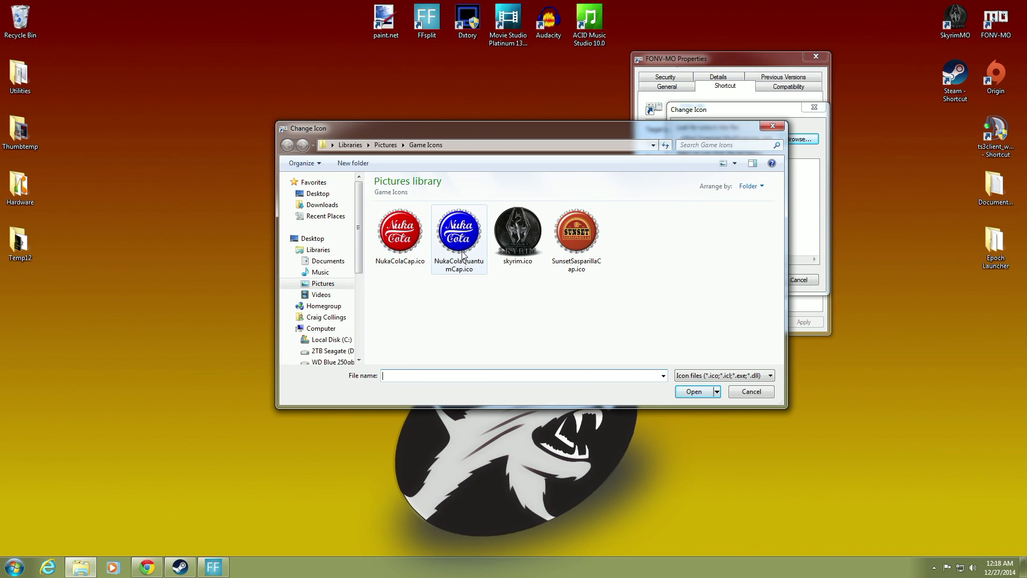
pyautogui.click(401, 238)
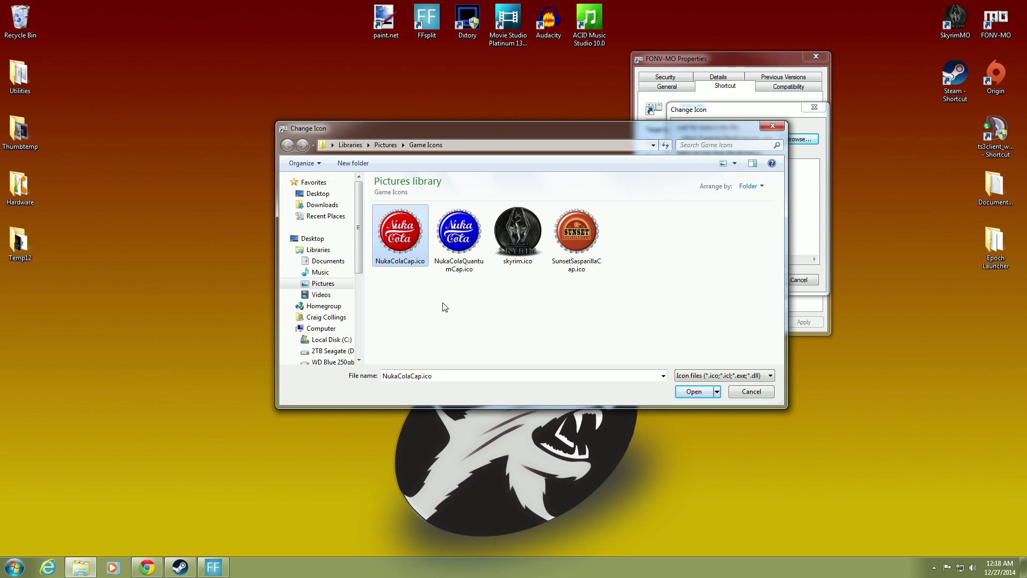
pyautogui.click(462, 256)
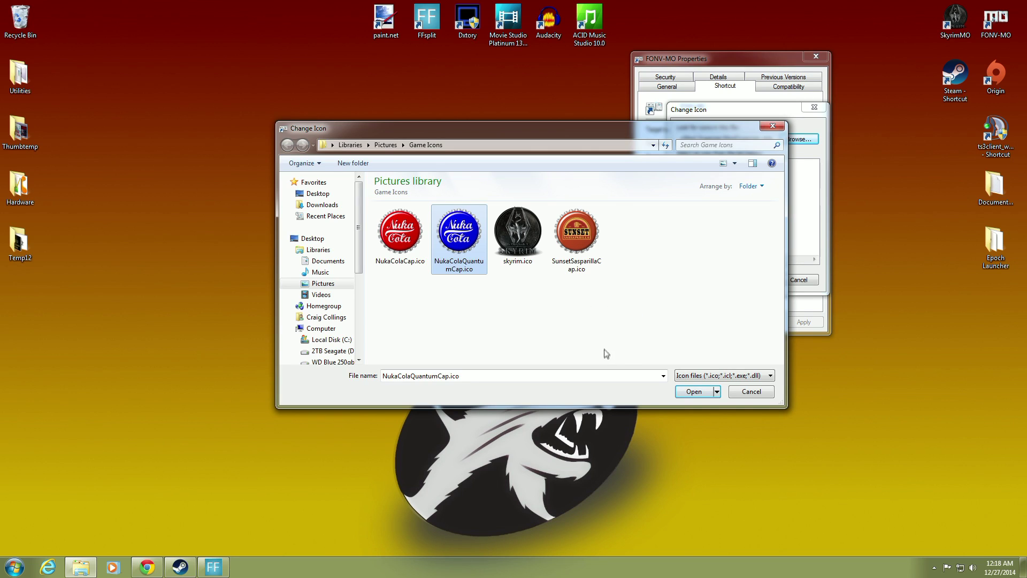
pyautogui.click(682, 395)
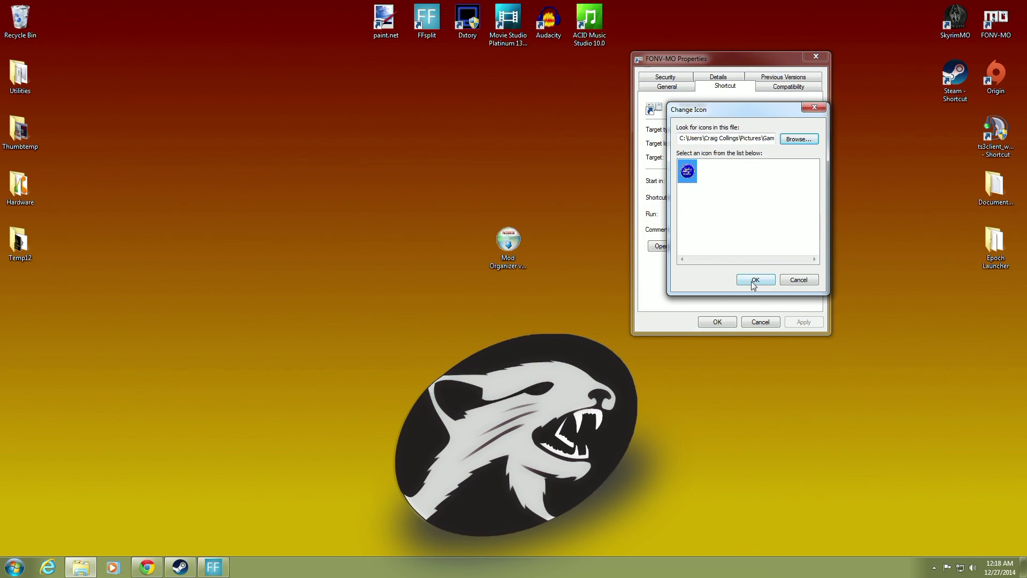
pyautogui.click(755, 280)
pyautogui.click(713, 321)
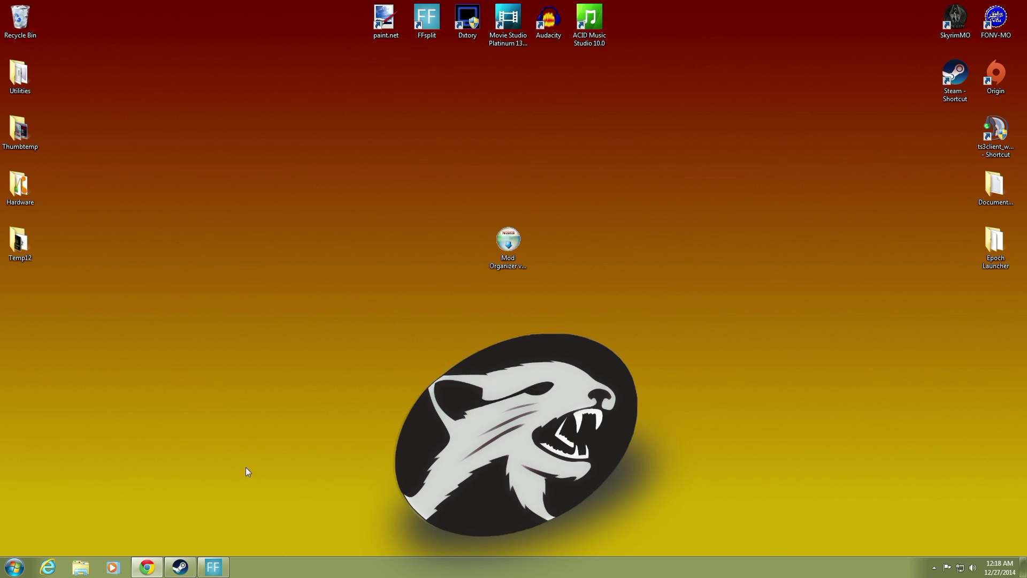
# Launch Mod Organizer from FONV-MO and review the Fallout Launcher and New Vegas executable entries.
pyautogui.doubleClick(995, 20)
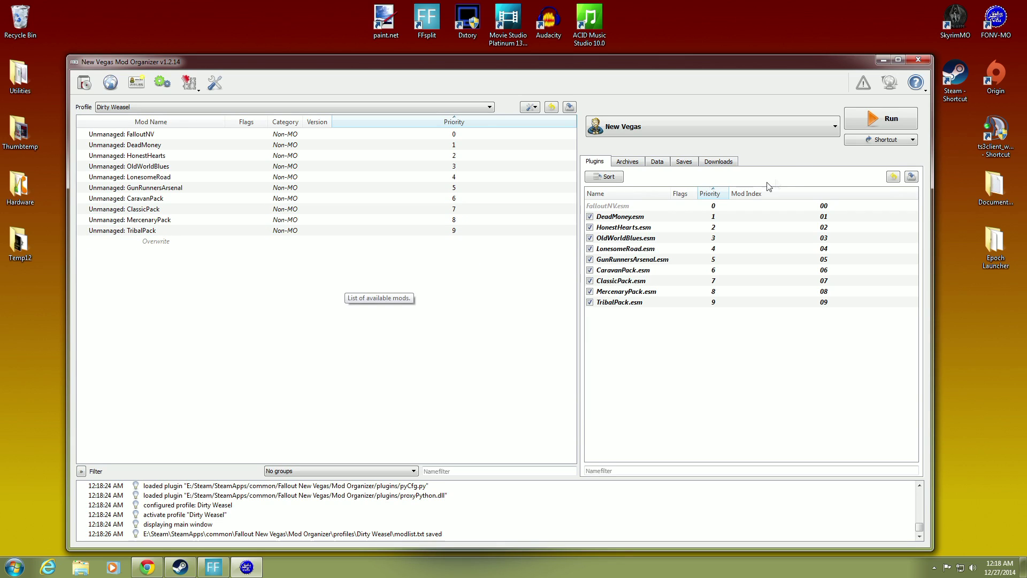
pyautogui.click(835, 127)
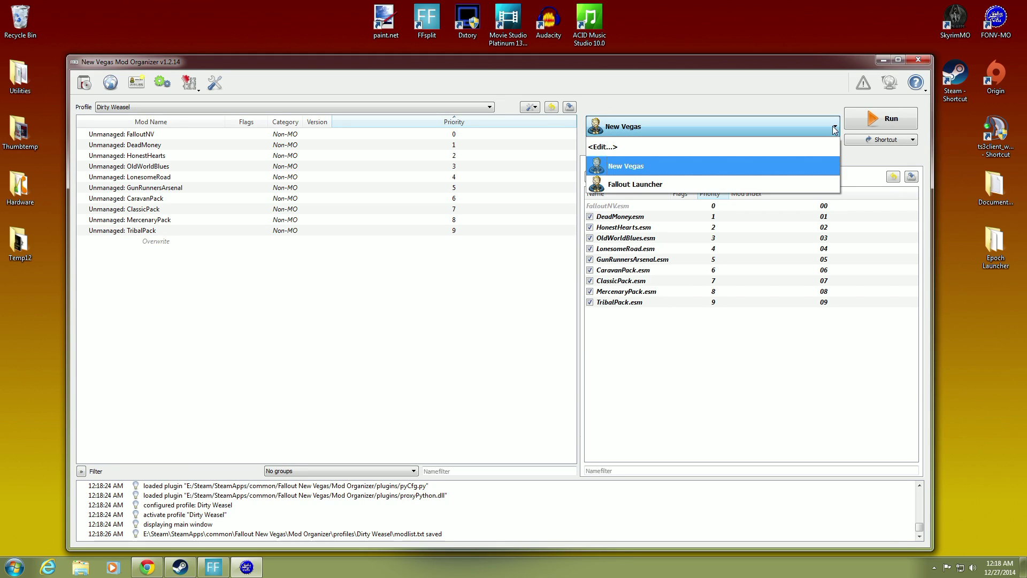
pyautogui.click(836, 126)
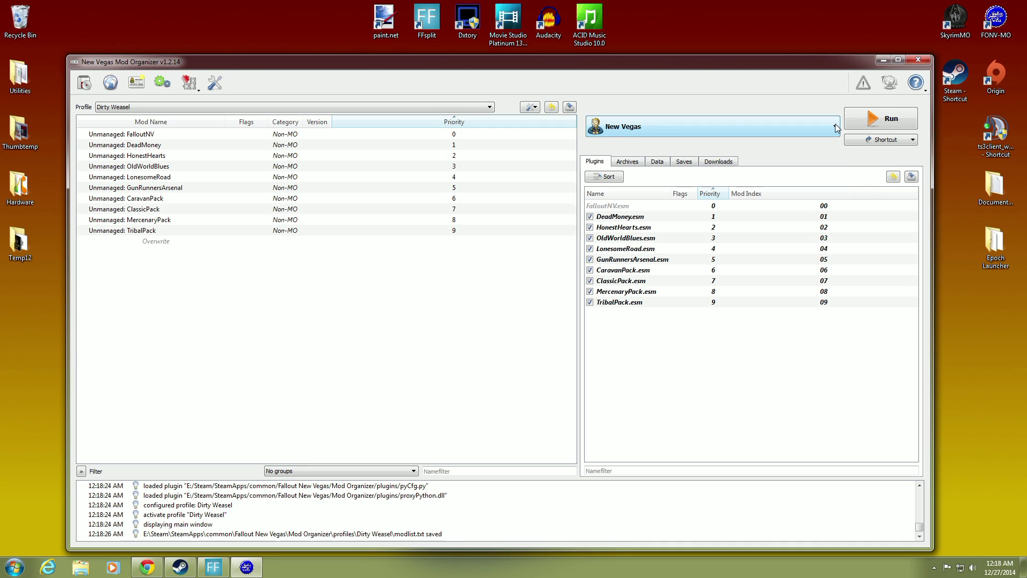
pyautogui.click(174, 90)
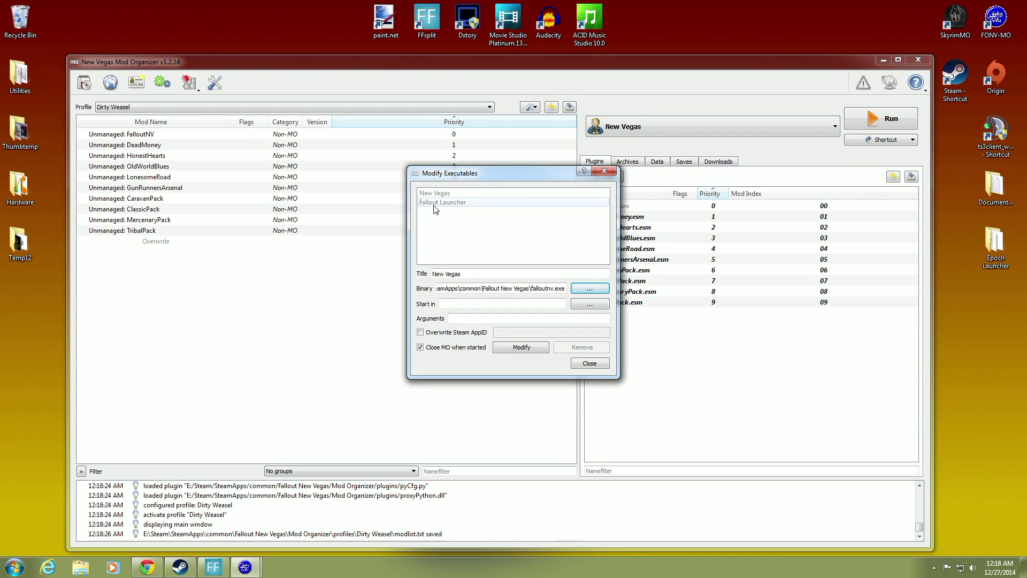
pyautogui.click(435, 203)
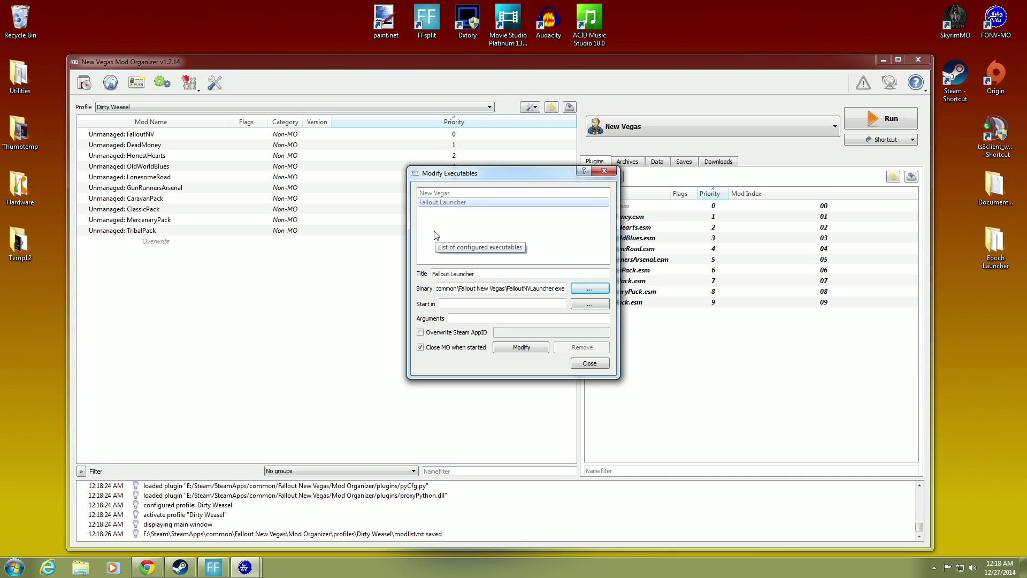
pyautogui.click(447, 194)
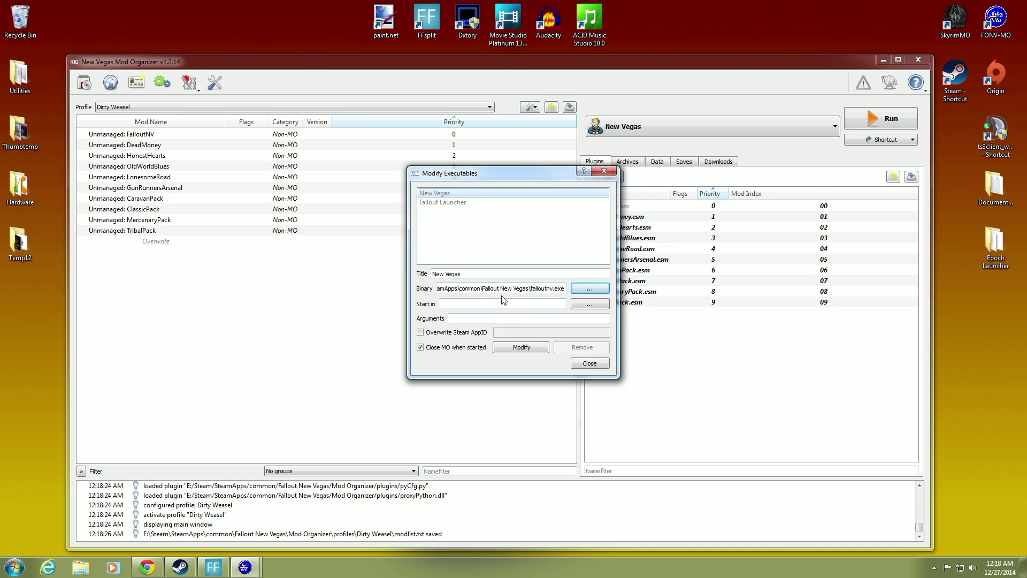
pyautogui.click(457, 203)
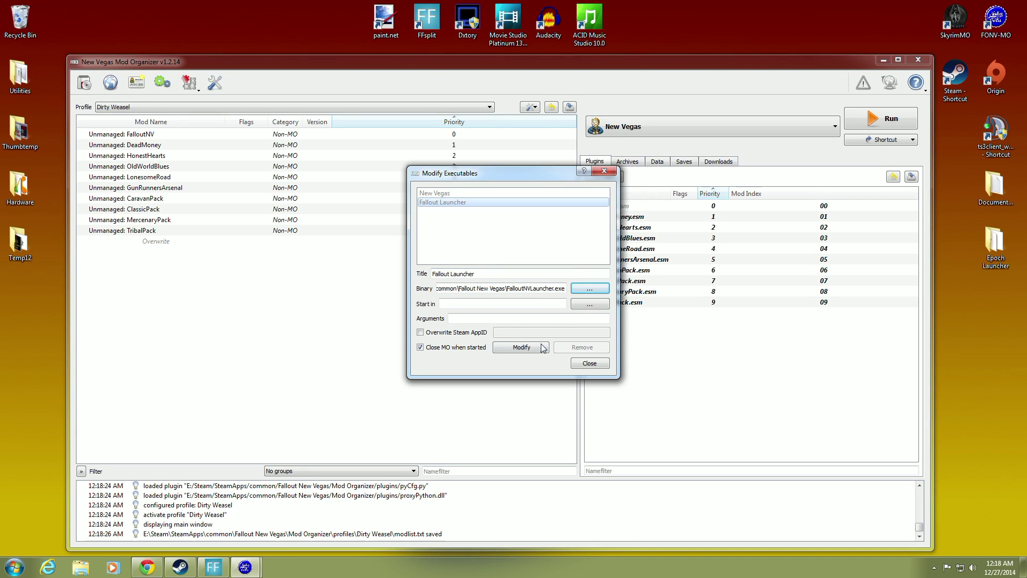
pyautogui.click(589, 363)
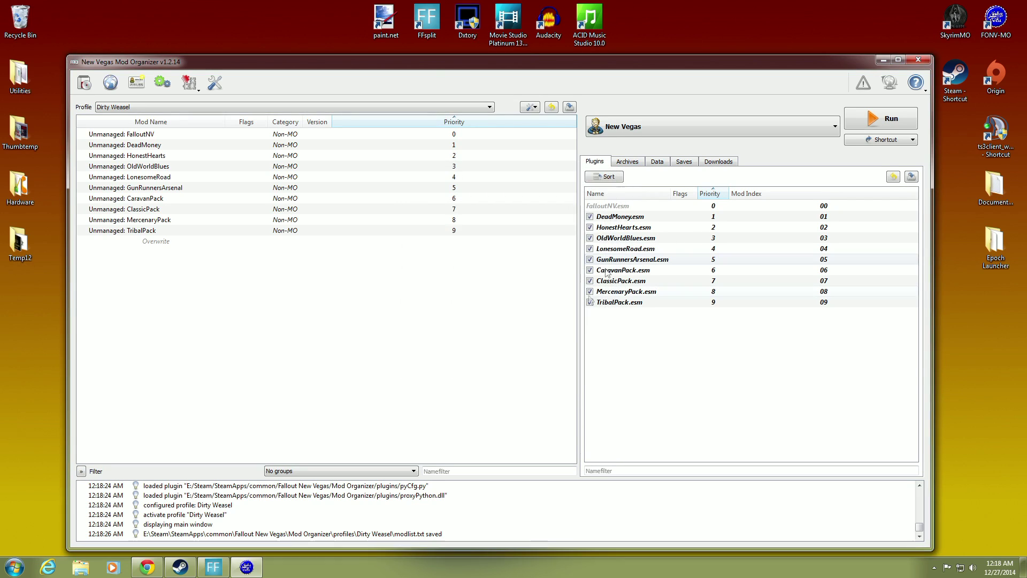
# Select Fallout Launcher as the executable and run it.
pyautogui.click(812, 133)
pyautogui.click(803, 186)
pyautogui.click(880, 119)
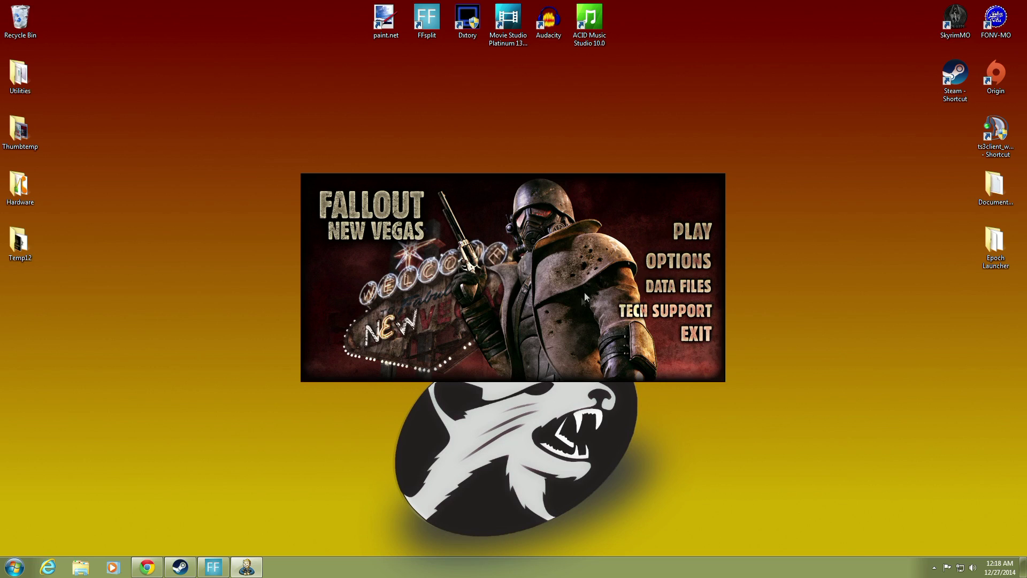
# Exit the New Vegas launcher and relaunch Mod Organizer from the FONV-MO shortcut.
pyautogui.click(686, 335)
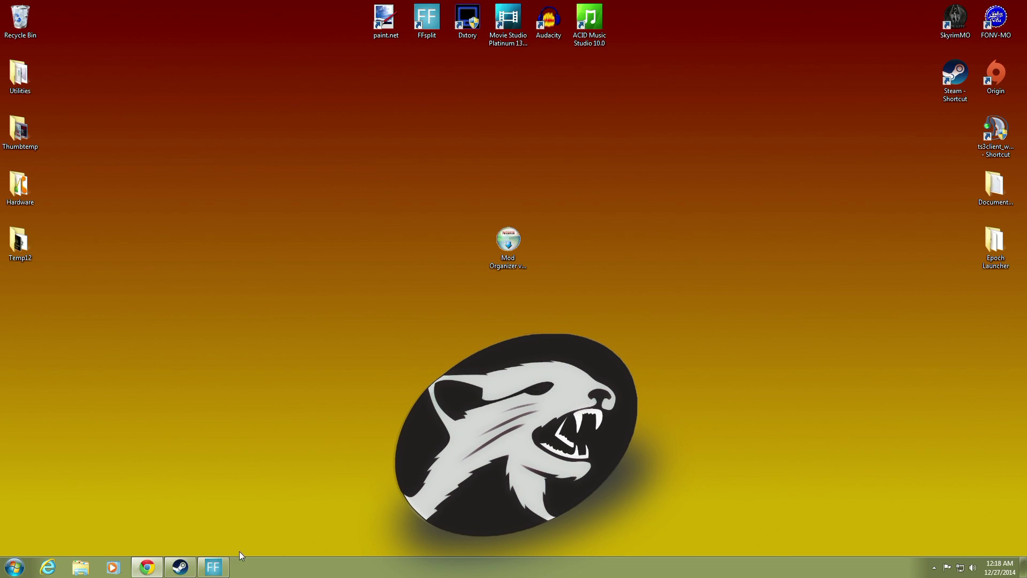
pyautogui.doubleClick(991, 26)
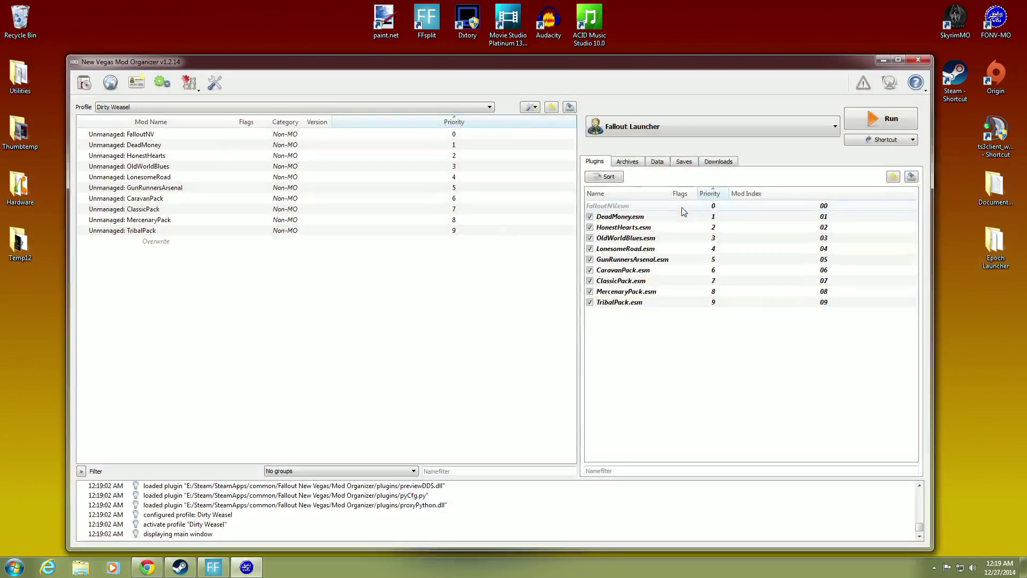
# Run New Vegas through Mod Organizer, then quit from the main menu and exit the game.
pyautogui.click(802, 129)
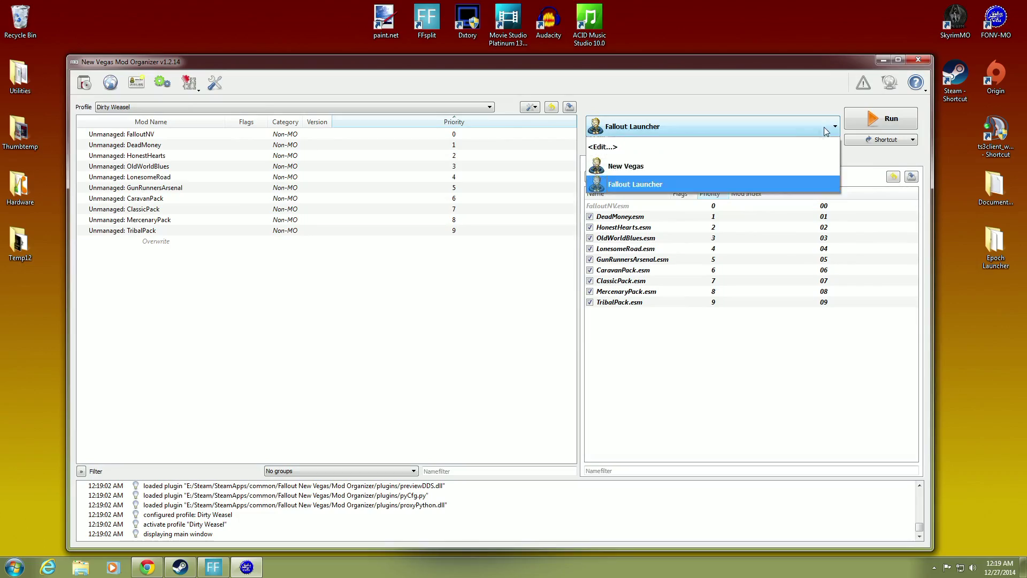
pyautogui.click(720, 165)
pyautogui.click(864, 116)
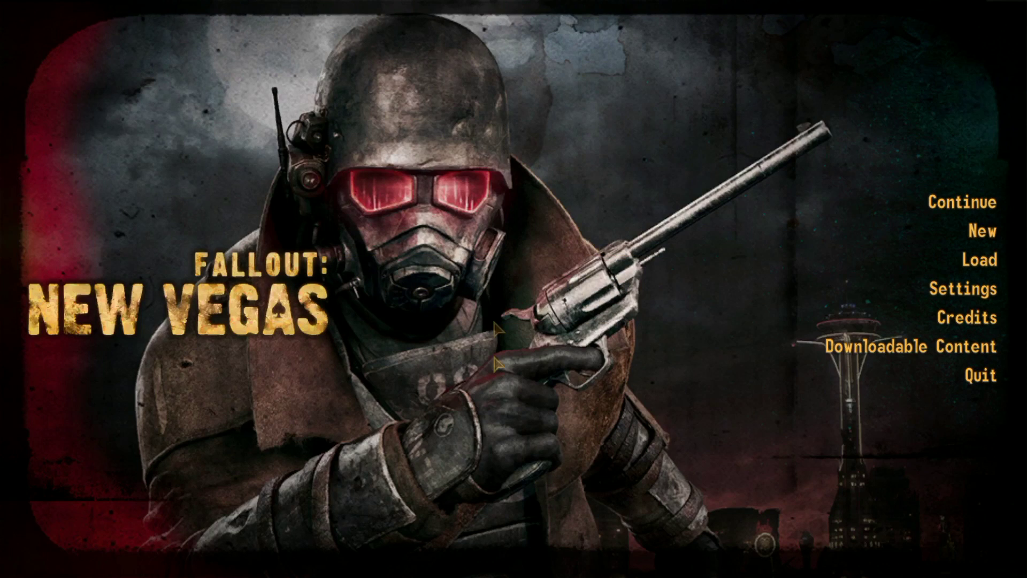
pyautogui.click(953, 381)
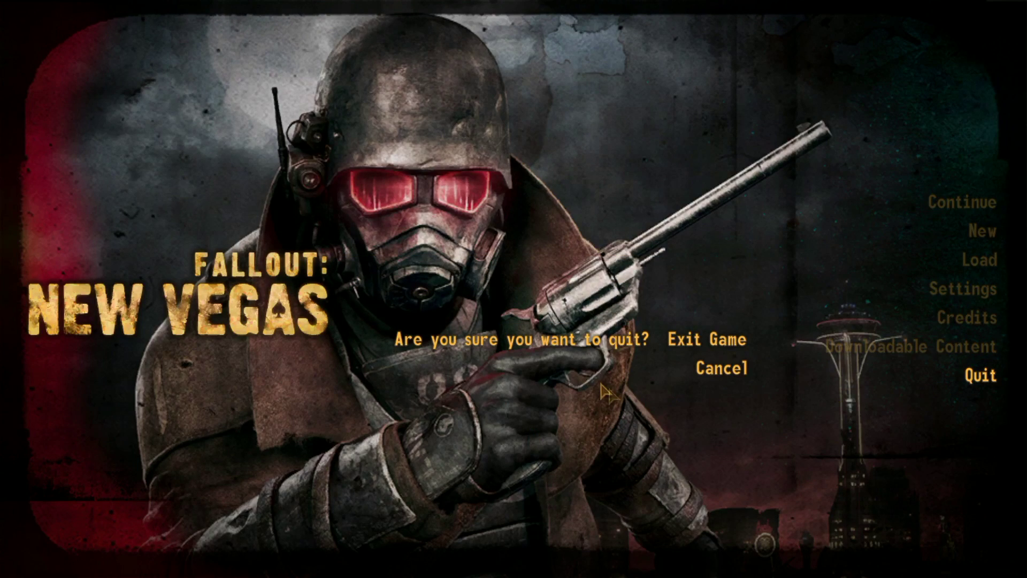
pyautogui.click(695, 345)
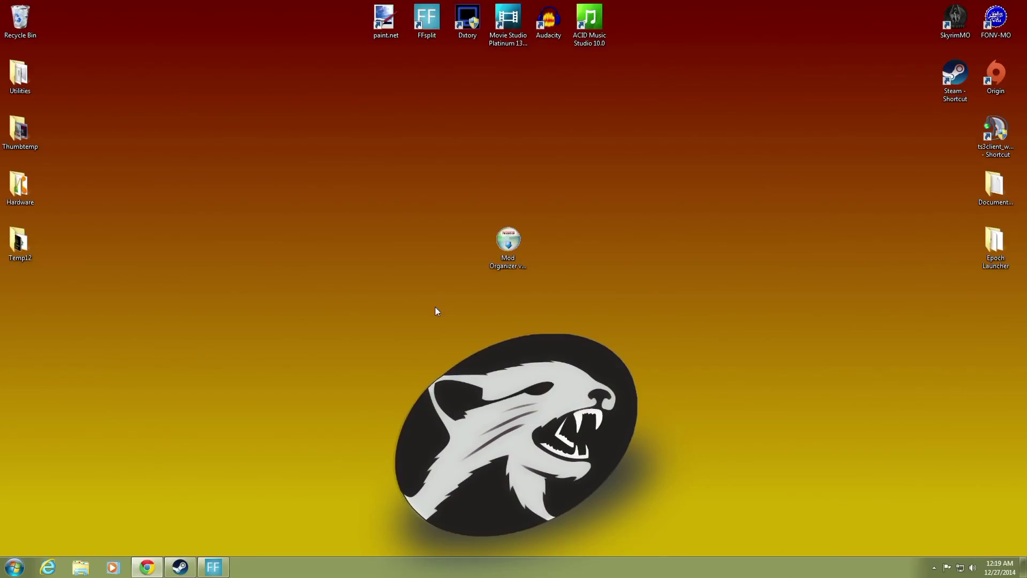